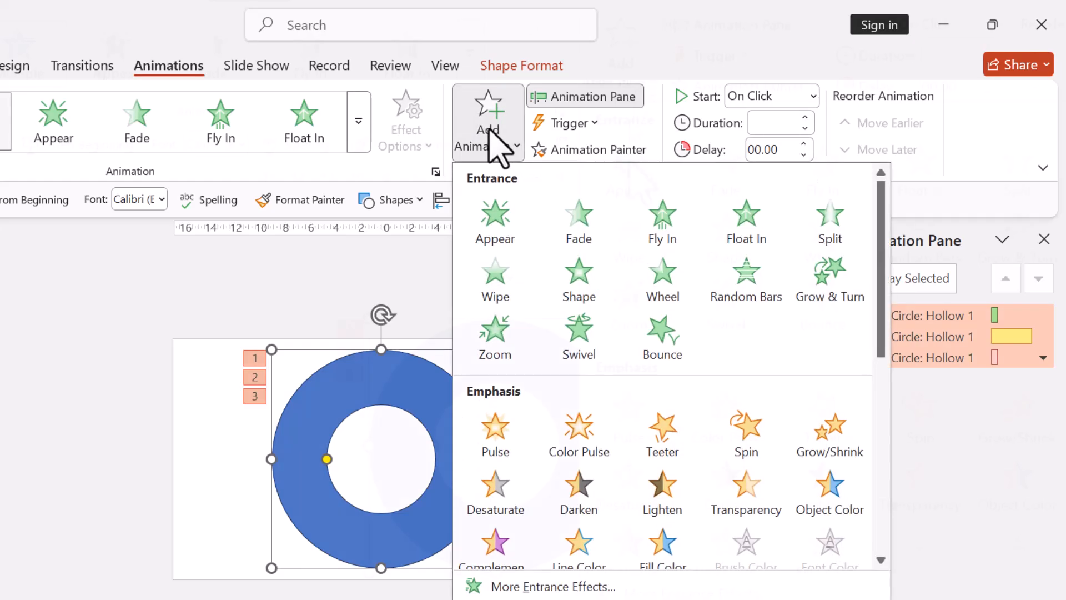
# Step: Add a Lines motion path animation to the hollow circle
pyautogui.scroll(-5, 678, 481)
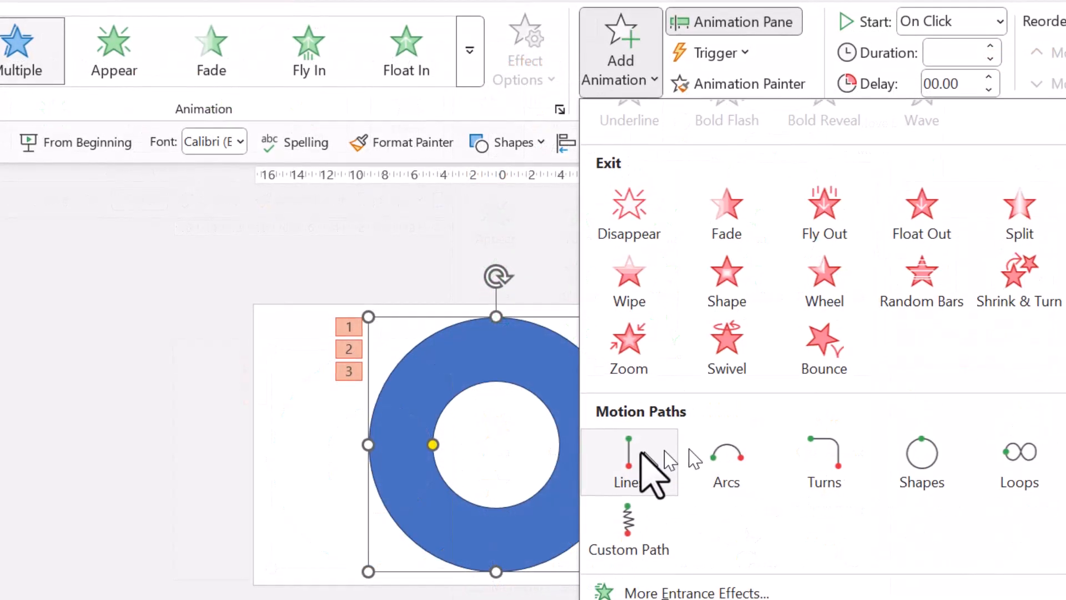
pyautogui.click(642, 452)
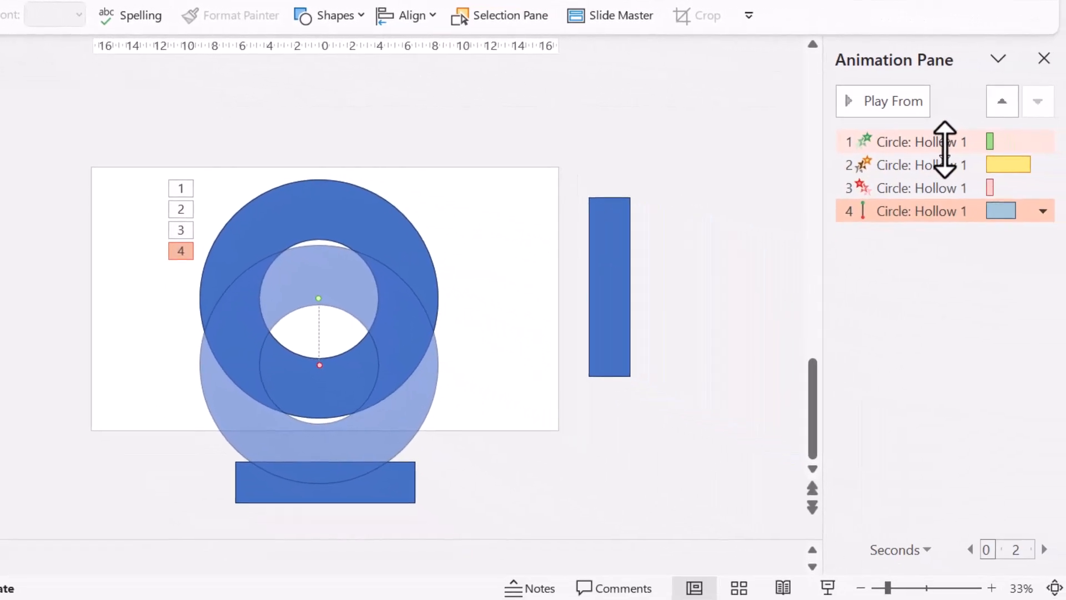
# Step: Delete the hollow circle's entrance, emphasis and exit animations, keeping only the line motion path
pyautogui.click(944, 146)
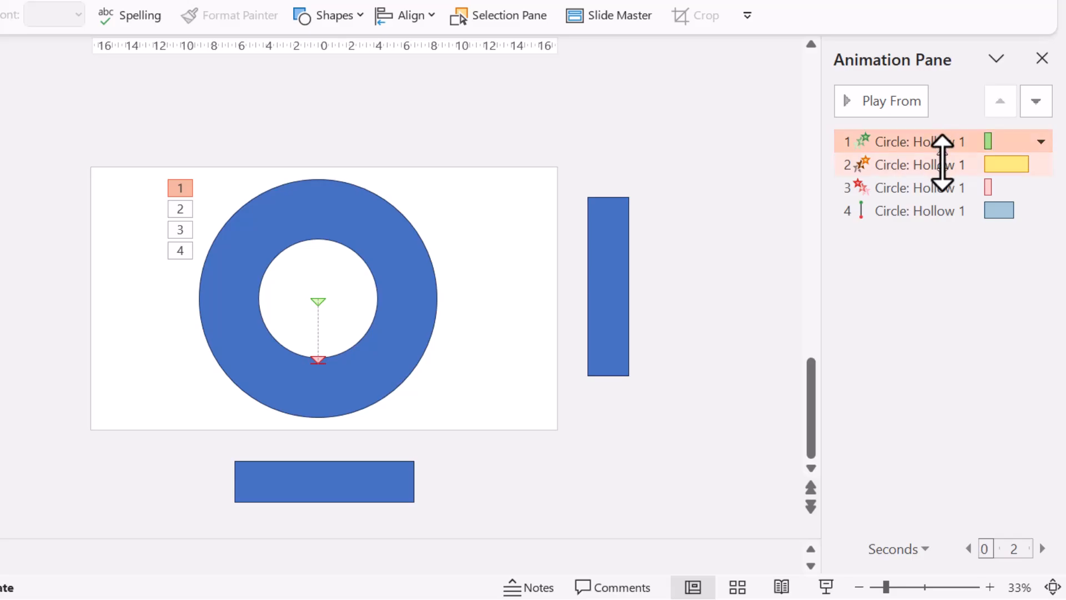
pyautogui.click(942, 163)
pyautogui.click(942, 188)
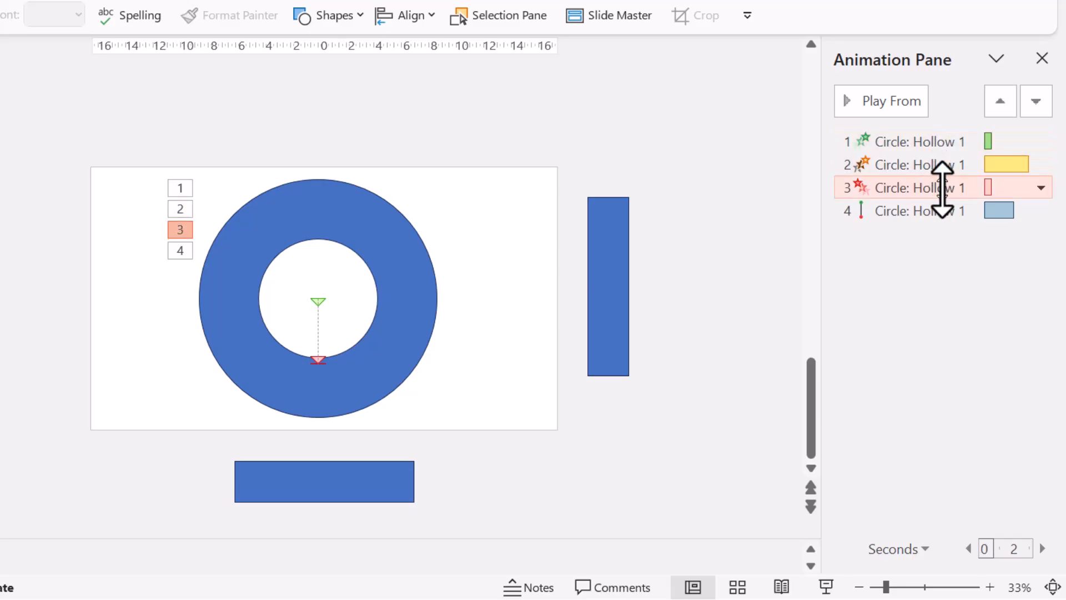
pyautogui.click(930, 145)
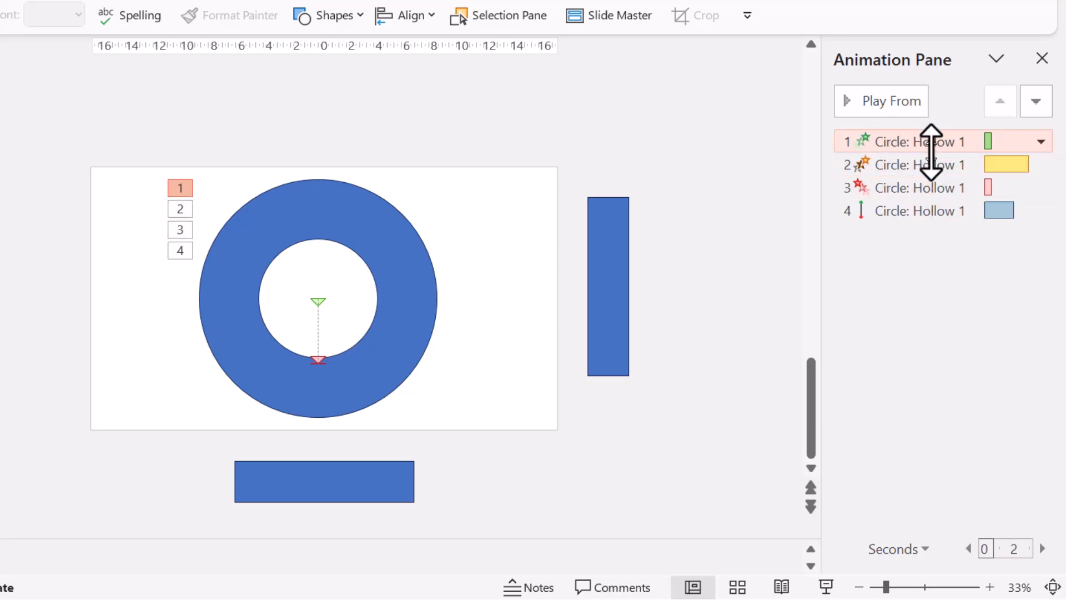
pyautogui.press('Delete')
pyautogui.press('Delete')
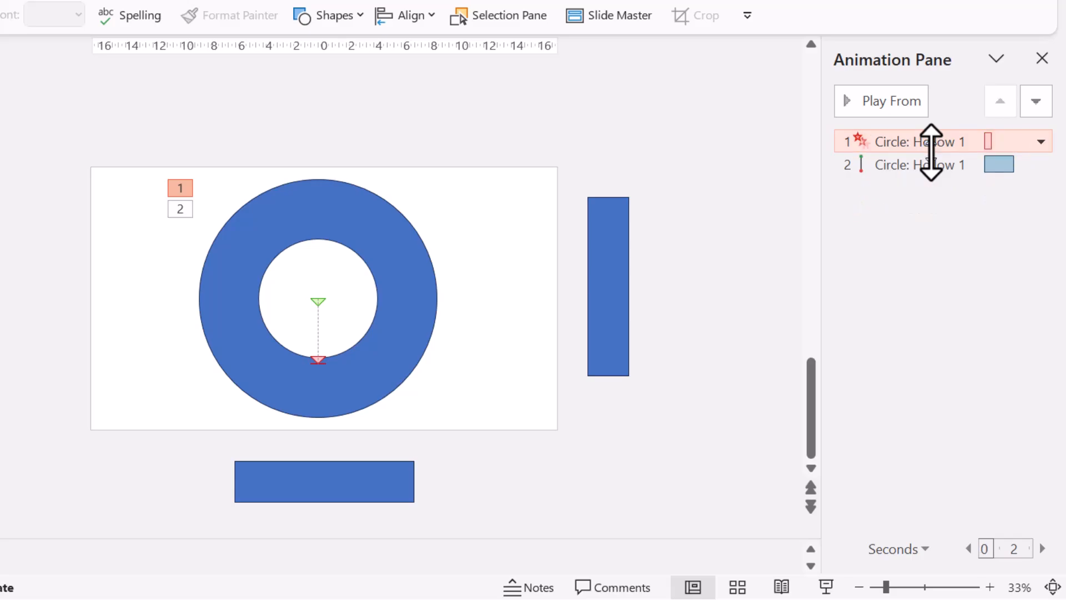
pyautogui.press('Delete')
pyautogui.click(926, 261)
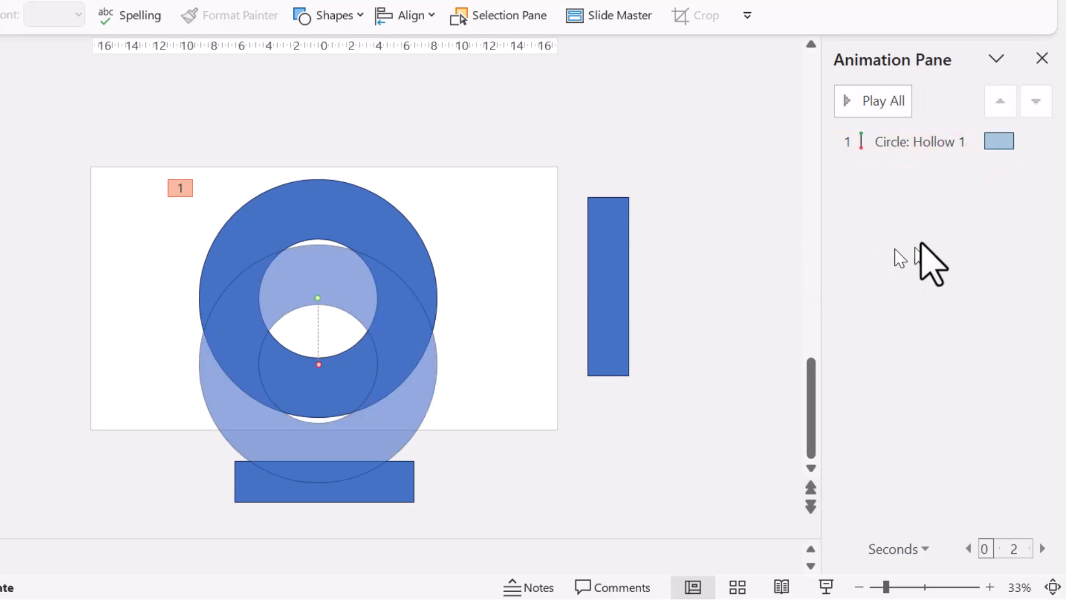
# Step: Examine the start and end markers of the hollow circle's line motion path and preview its movement
pyautogui.click(382, 315)
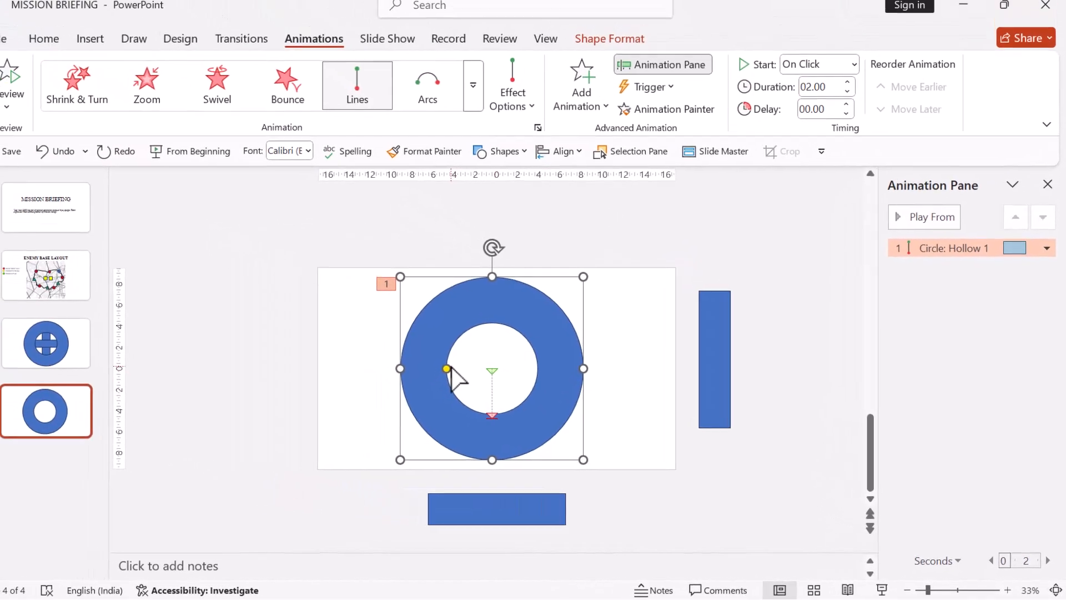
pyautogui.scroll(4, 323, 318)
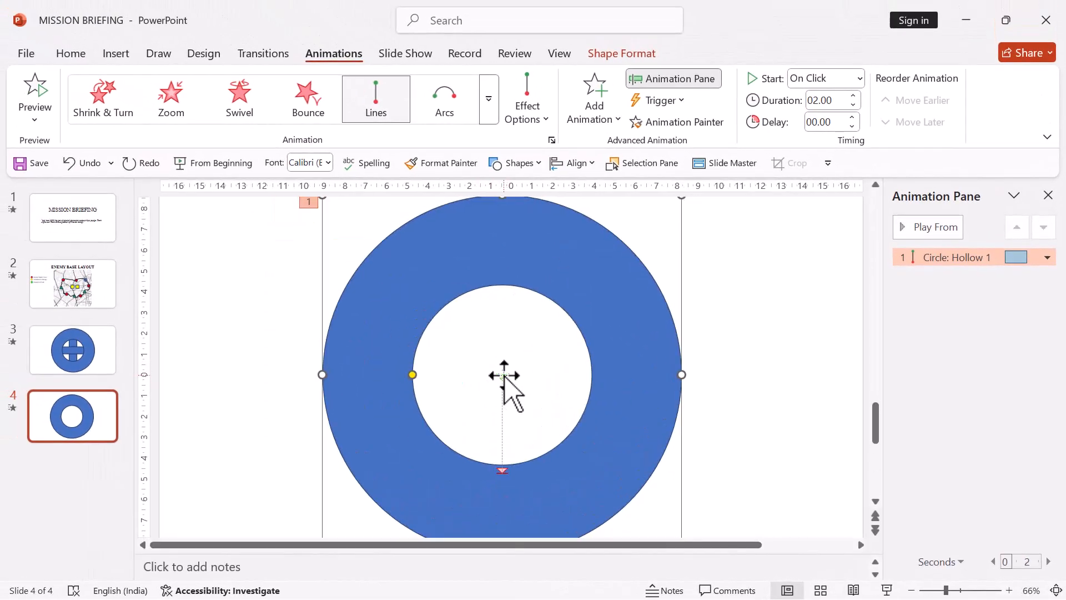
pyautogui.scroll(3, 499, 421)
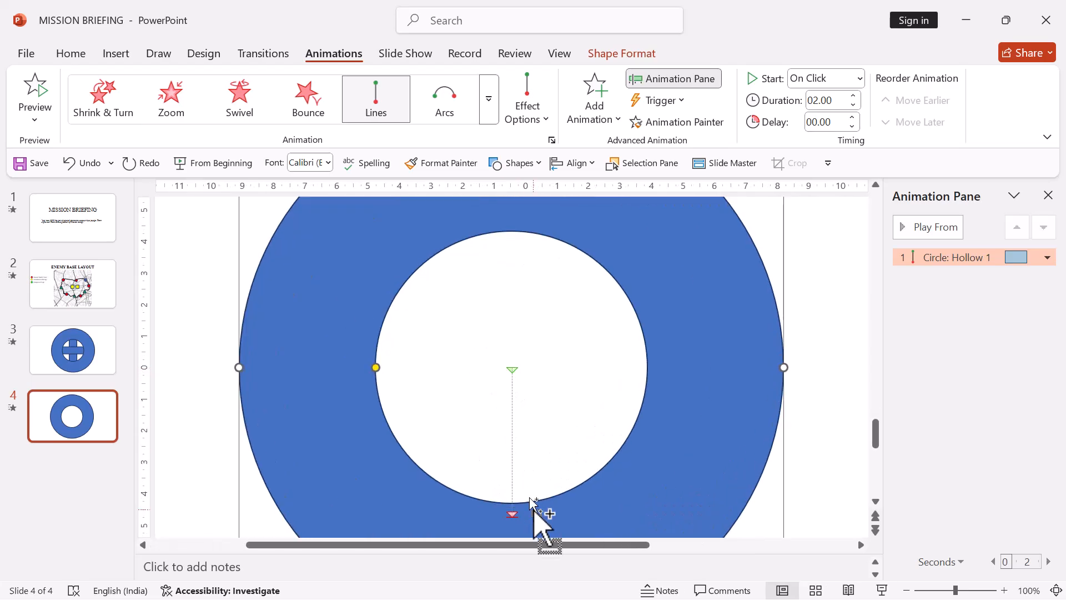
pyautogui.scroll(-4, 564, 447)
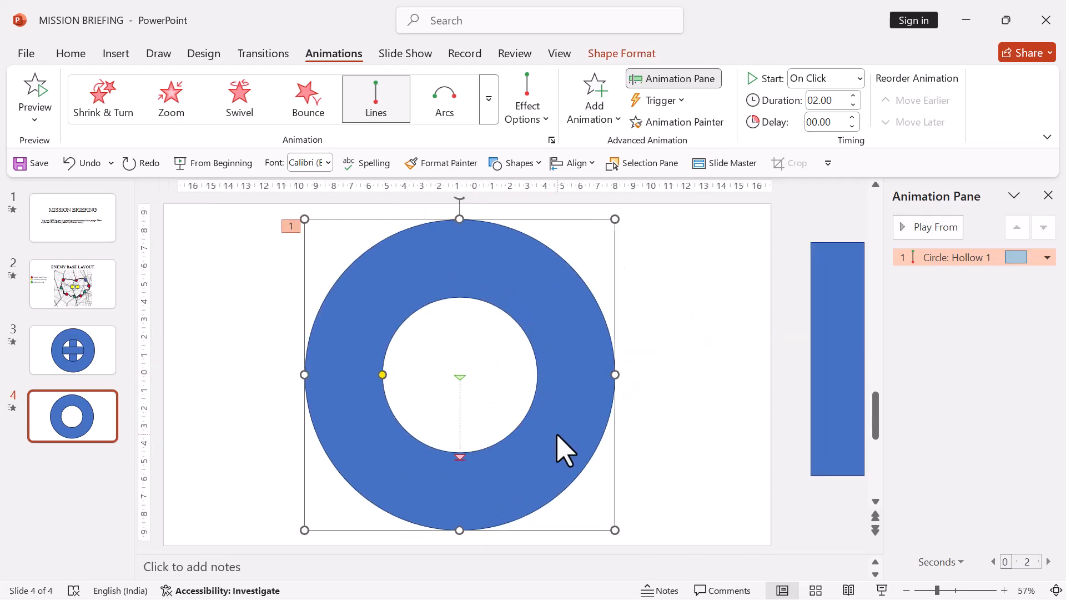
pyautogui.scroll(-1, 562, 431)
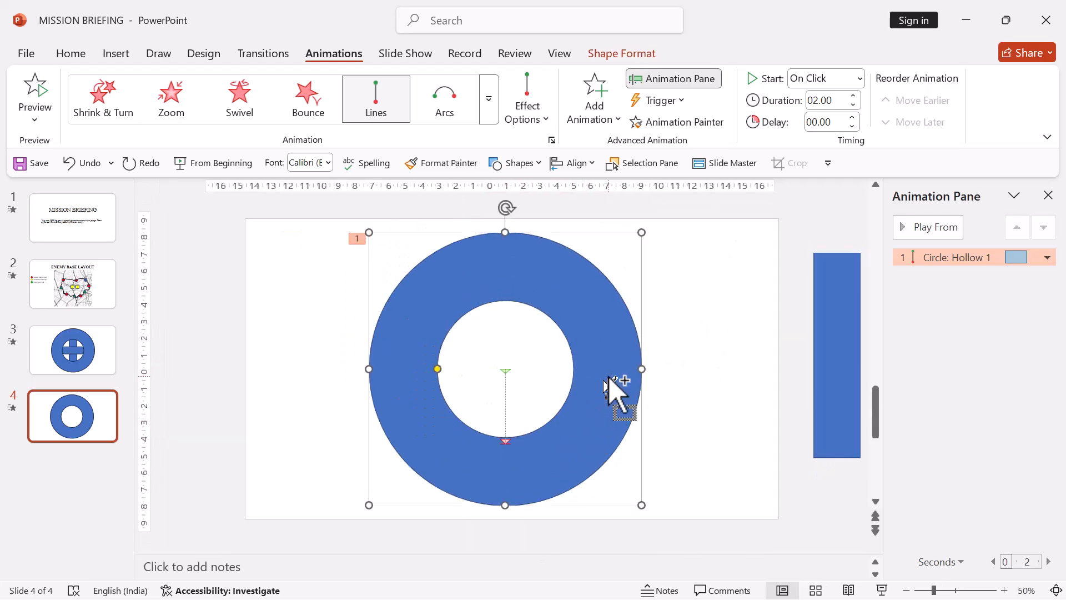
pyautogui.click(929, 228)
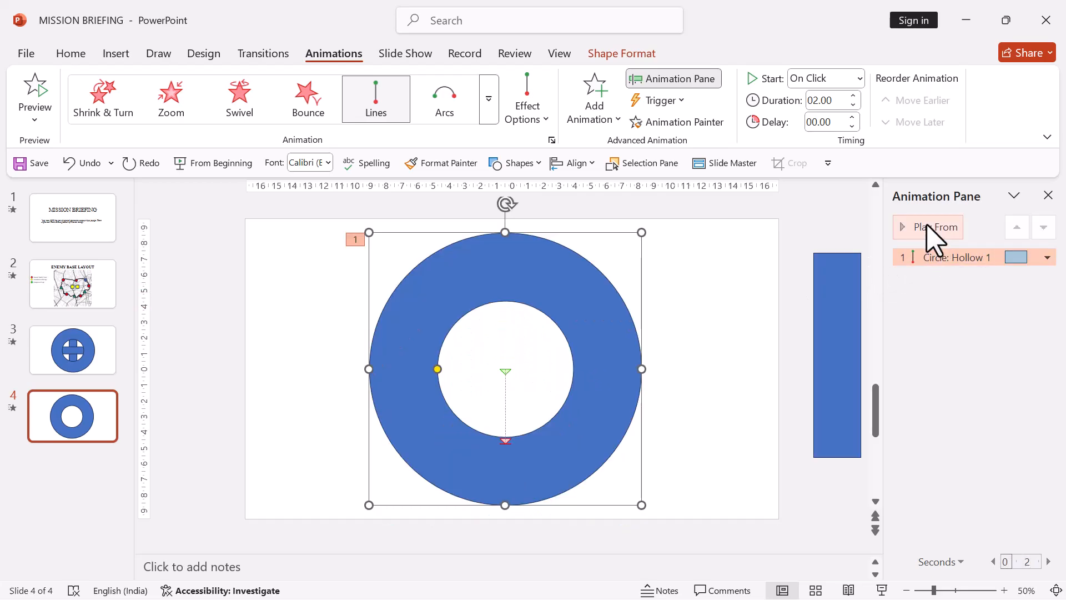
# Step: Move the start point of the circle's motion path off the slide, beyond its upper-left corner
pyautogui.click(506, 371)
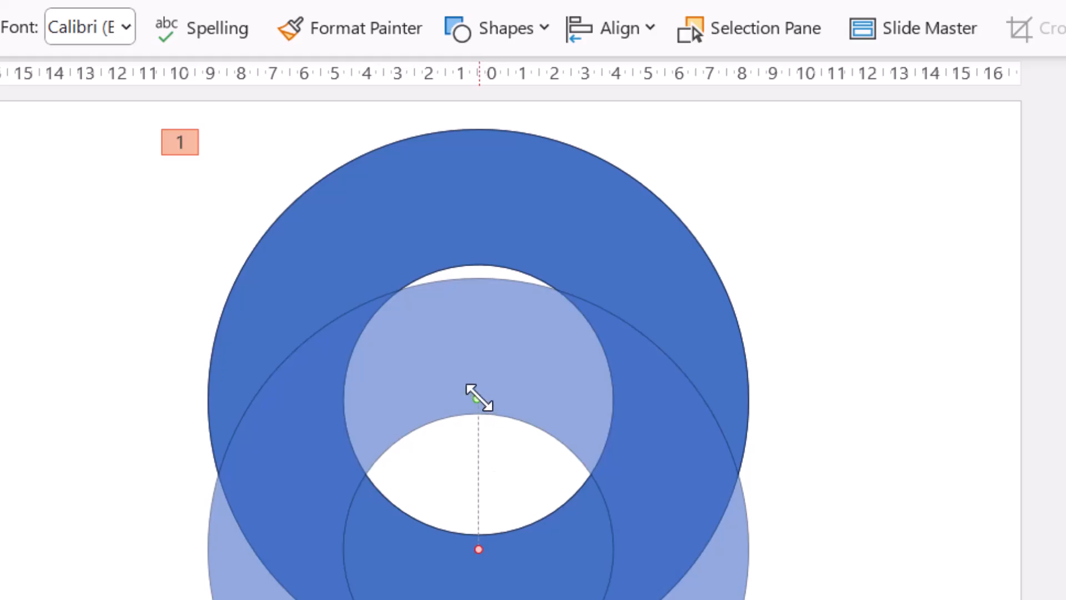
pyautogui.moveTo(479, 399); pyautogui.dragTo(94, 132)
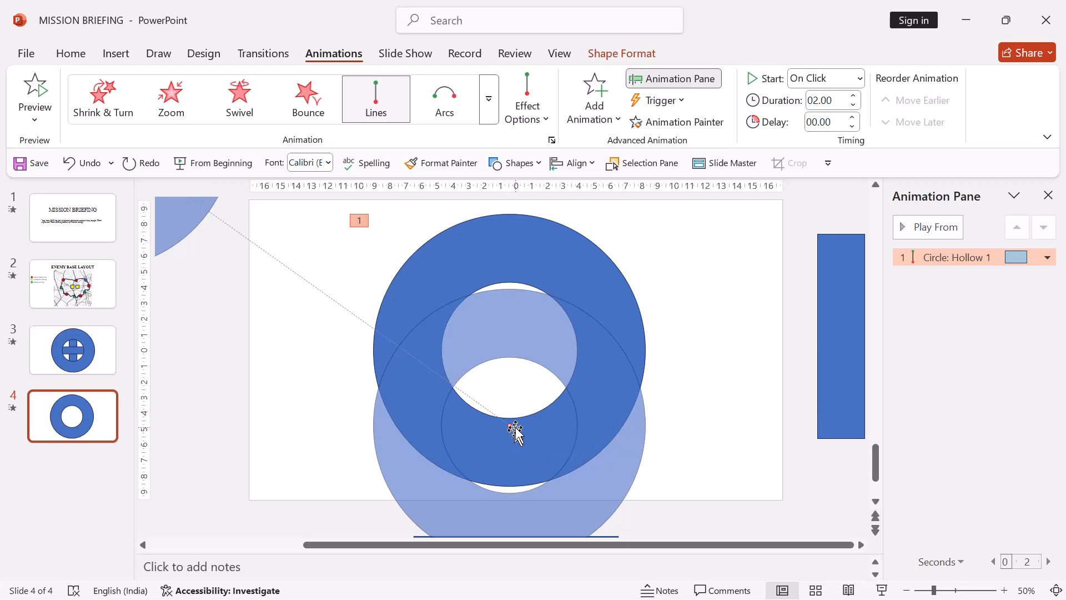
pyautogui.click(799, 352)
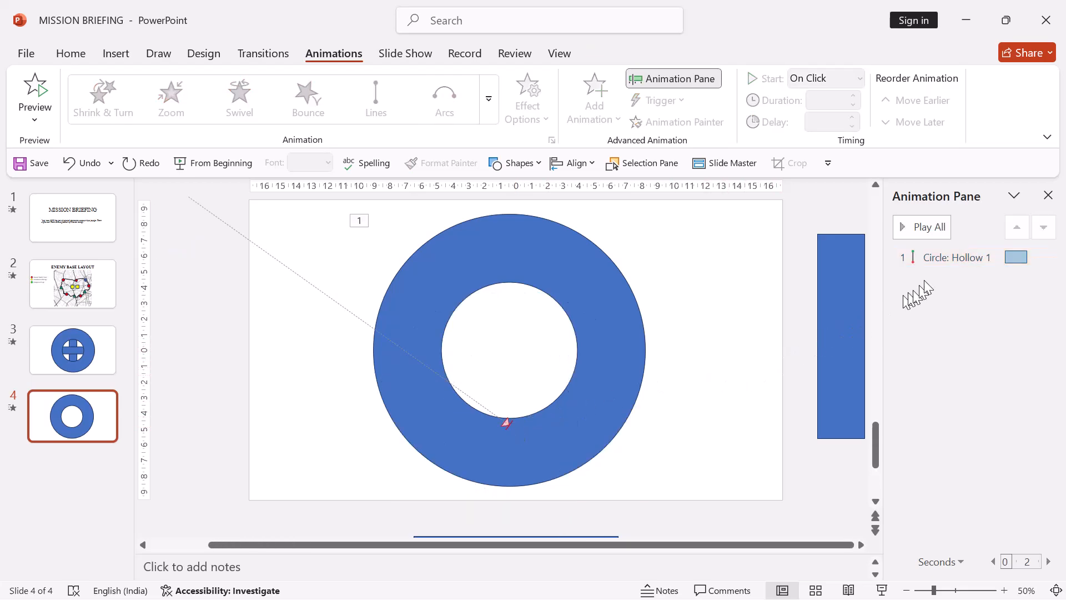
# Step: Play the circle's path animation, run it in a slide show from the current slide, and return to editing
pyautogui.click(940, 252)
pyautogui.click(924, 228)
pyautogui.hotkey('shift', 'F5')
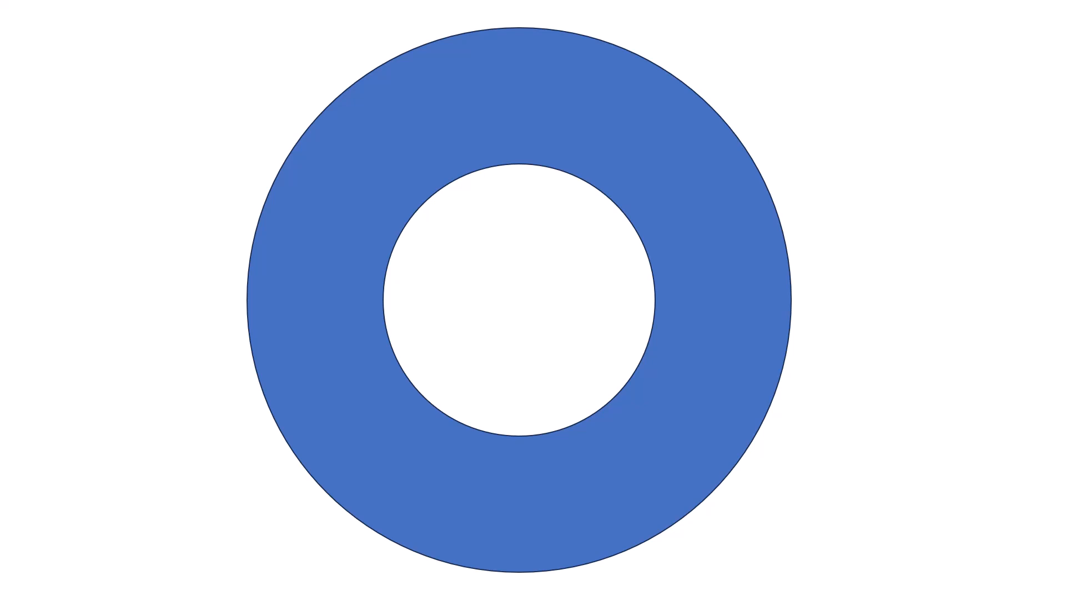
pyautogui.press('Right')
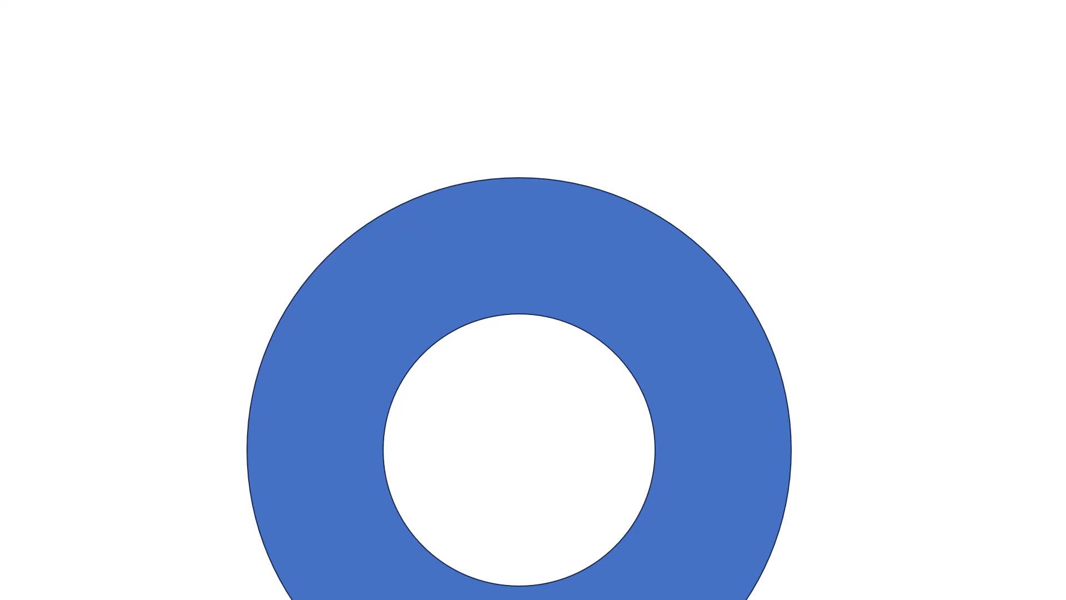
pyautogui.press('Escape')
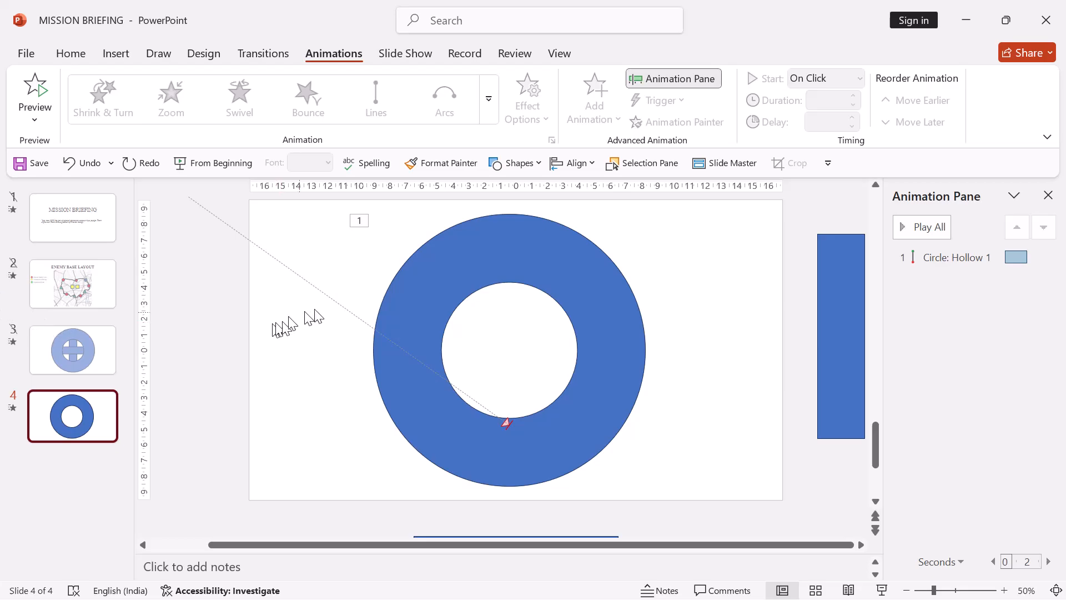
# Step: Try moving the hollow circle off the slide to its upper left, preview the path animation, and undo the move
pyautogui.scroll(-3, 423, 370)
pyautogui.scroll(1, 444, 384)
pyautogui.scroll(-1, 444, 384)
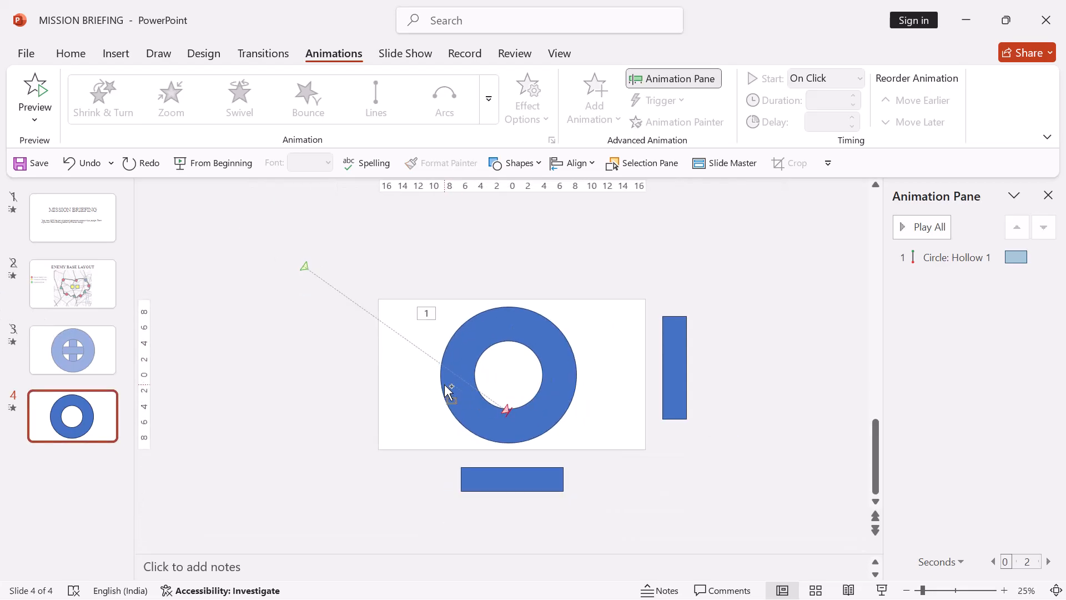
pyautogui.moveTo(500, 316); pyautogui.dragTo(276, 201)
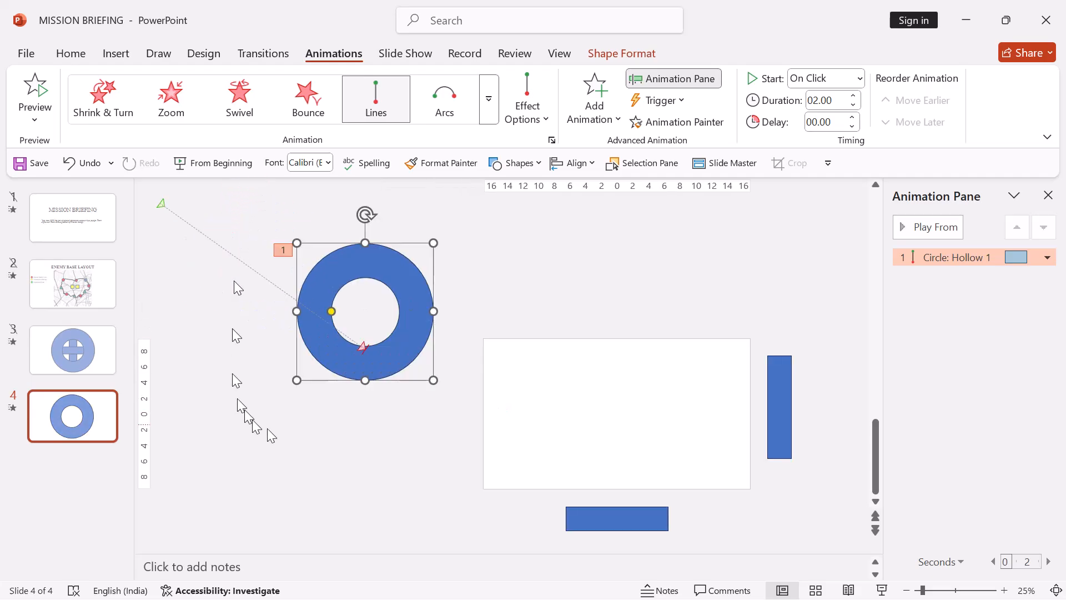
pyautogui.click(39, 92)
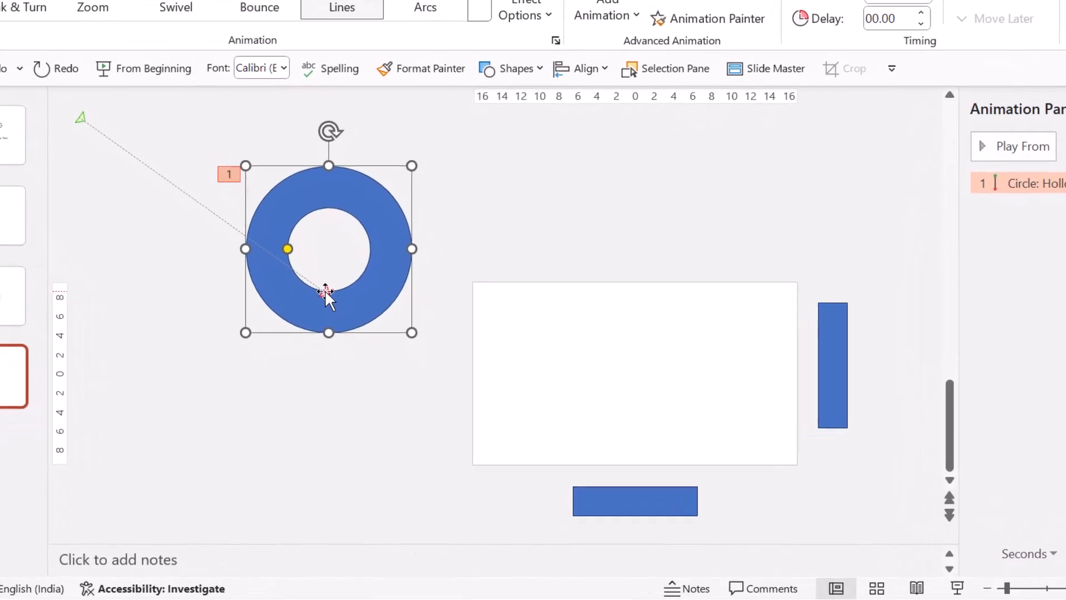
pyautogui.hotkey('ctrl', 'z')
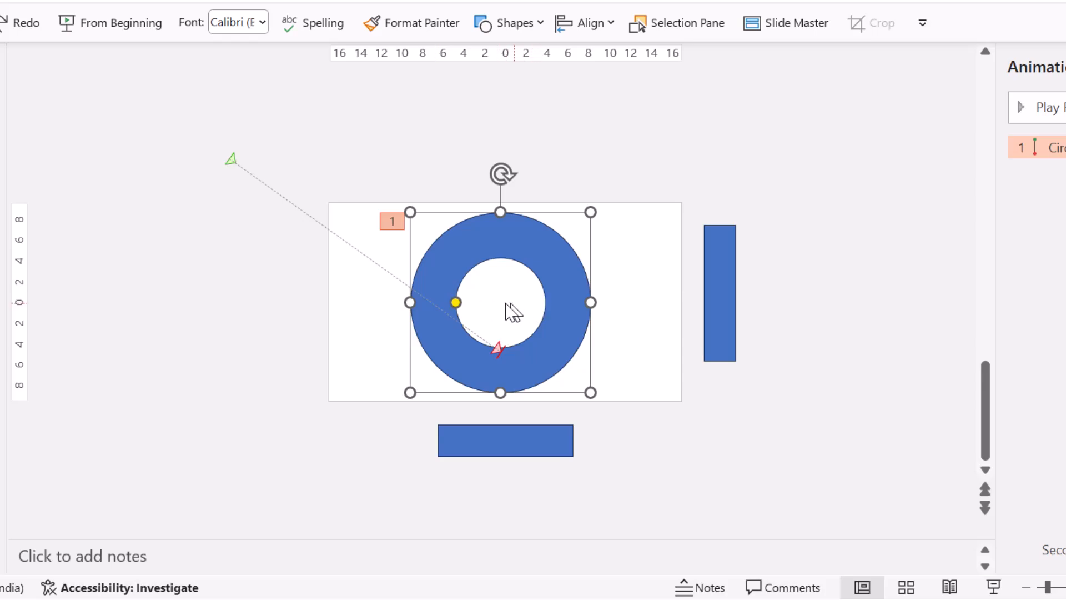
# Step: Move the hollow circle off the slide, beyond its upper-left corner
pyautogui.click(513, 316)
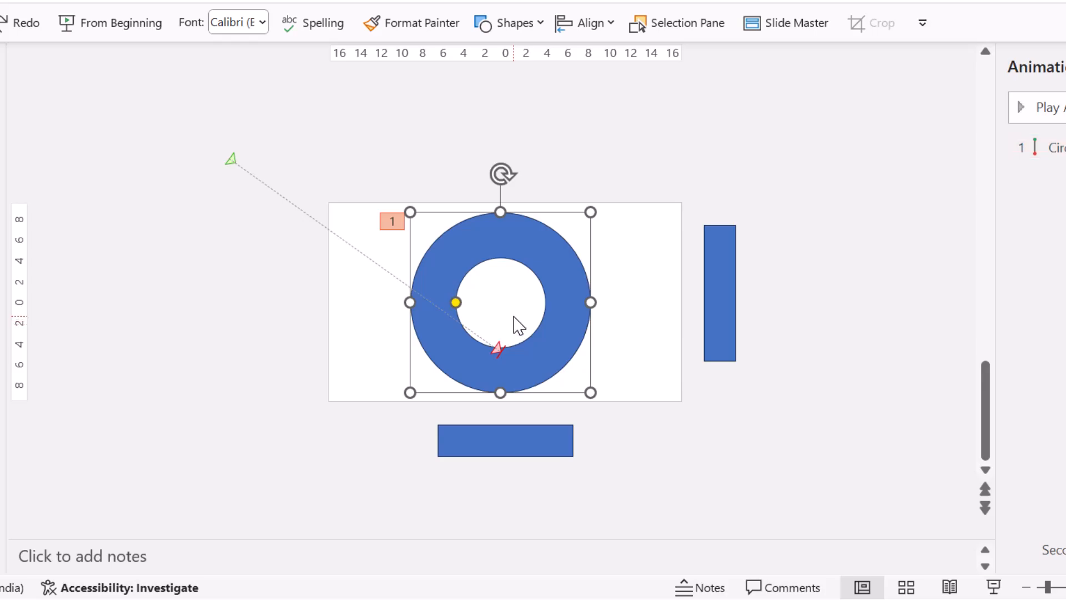
pyautogui.moveTo(514, 317); pyautogui.dragTo(250, 168)
pyautogui.moveTo(506, 237); pyautogui.dragTo(223, 82)
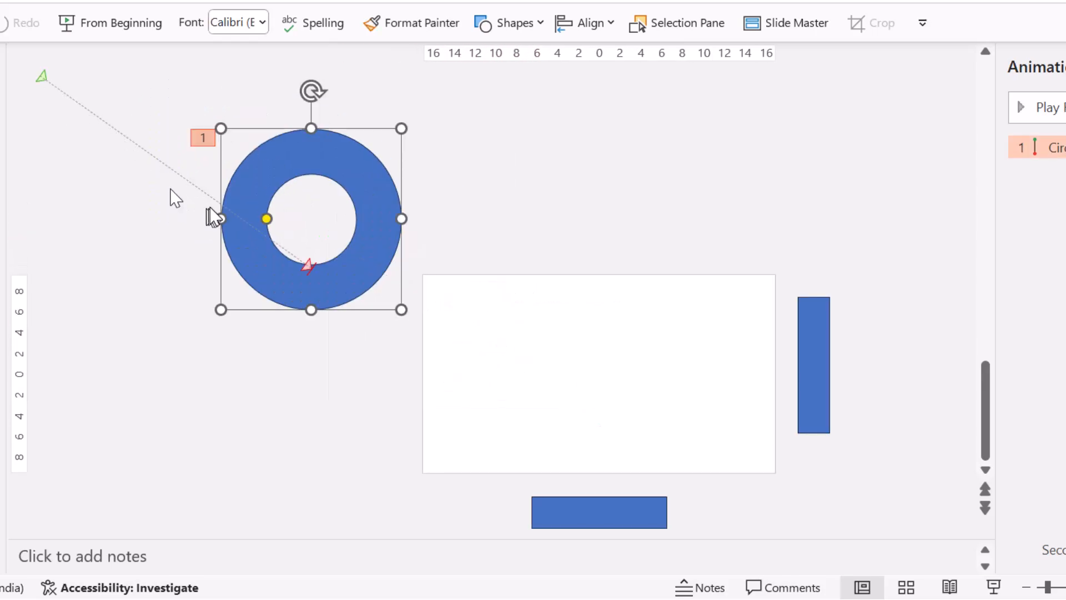
# Step: Place the motion path's end point at the slide's center and its start point at the center of the off-slide circle
pyautogui.click(308, 263)
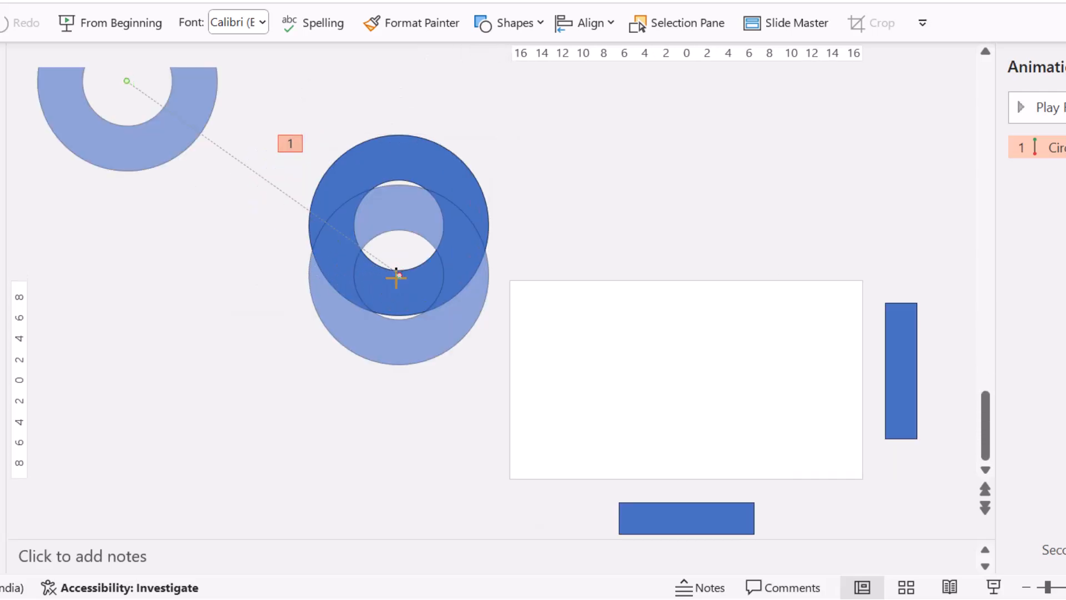
pyautogui.moveTo(396, 276)
pyautogui.mouseDown()
pyautogui.moveTo(708, 392)
pyautogui.moveTo(692, 375)
pyautogui.mouseUp()
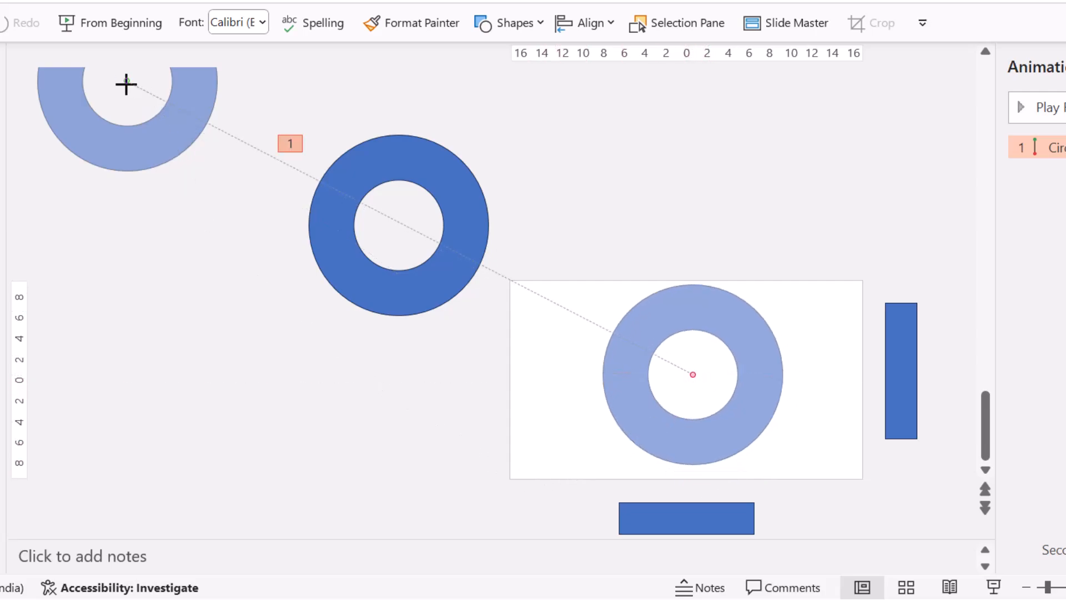
pyautogui.moveTo(126, 83); pyautogui.dragTo(398, 225)
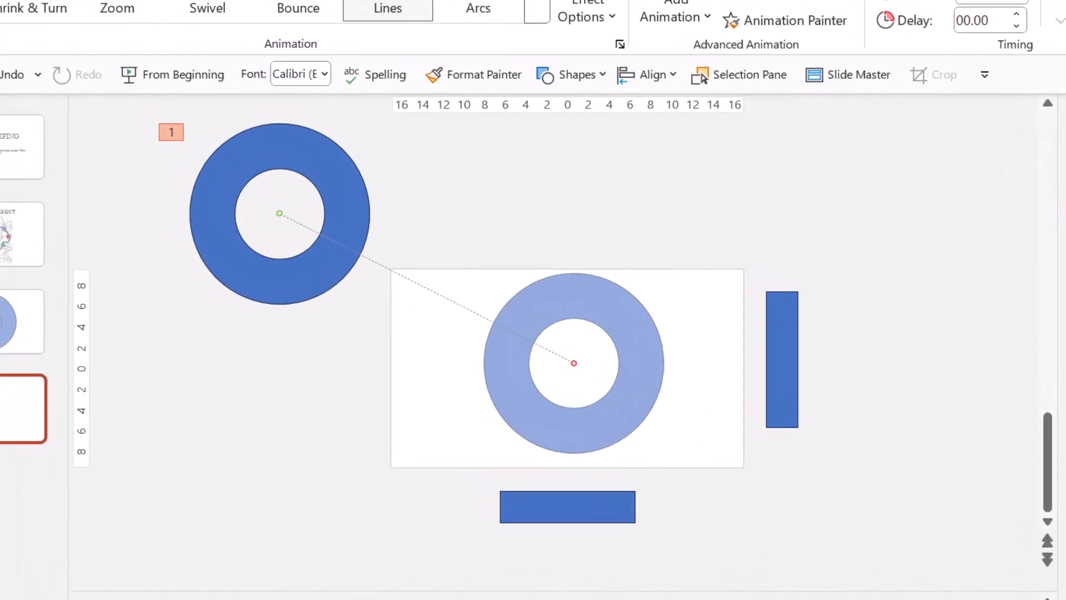
# Step: Preview the circle moving along the adjusted path onto the slide
pyautogui.scroll(4, 252, 230)
pyautogui.scroll(-4, 399, 377)
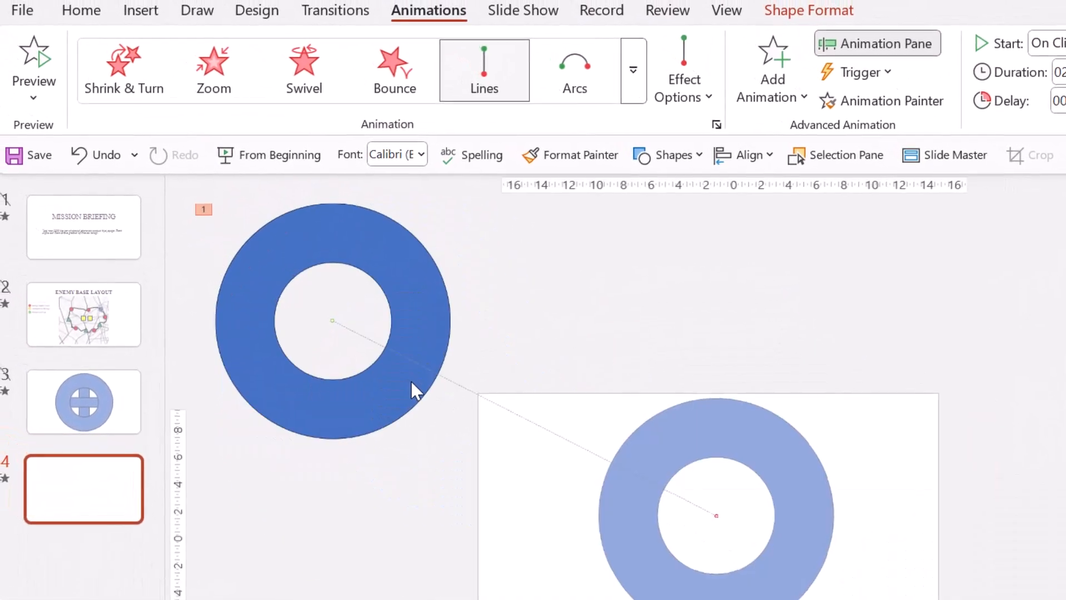
pyautogui.click(40, 62)
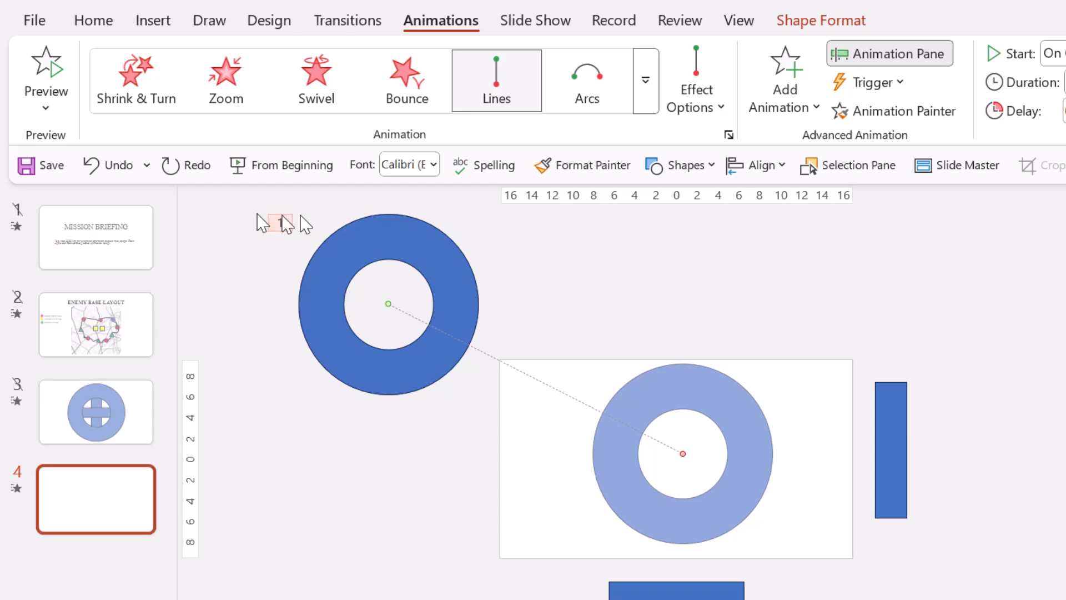
# Step: Add a Shapes motion path to the off-slide hollow circle as a second animation
pyautogui.press('Escape')
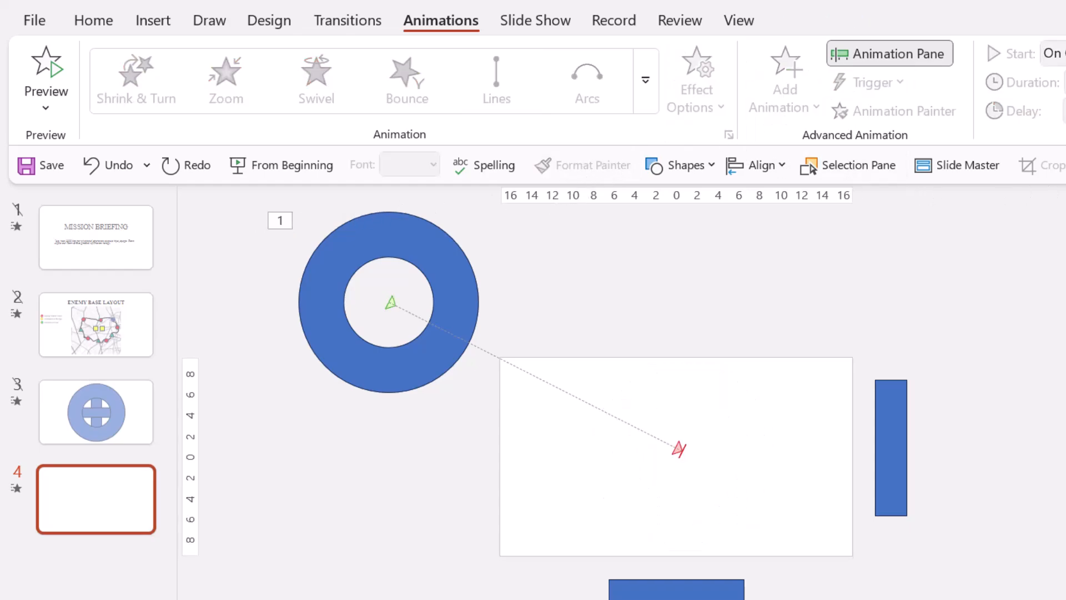
pyautogui.click(472, 279)
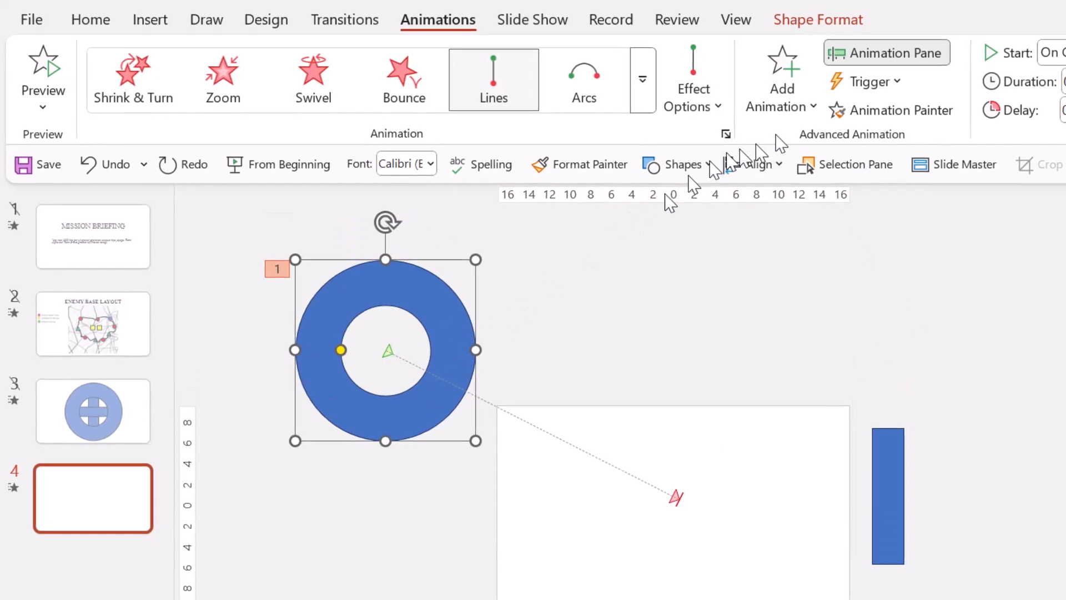
pyautogui.click(805, 108)
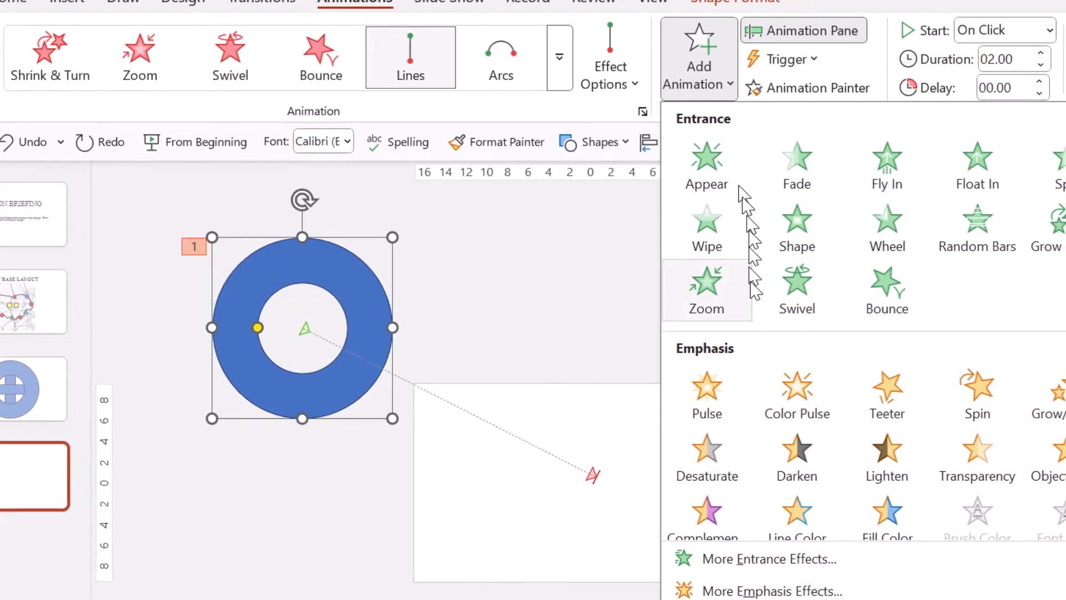
pyautogui.scroll(-5, 739, 455)
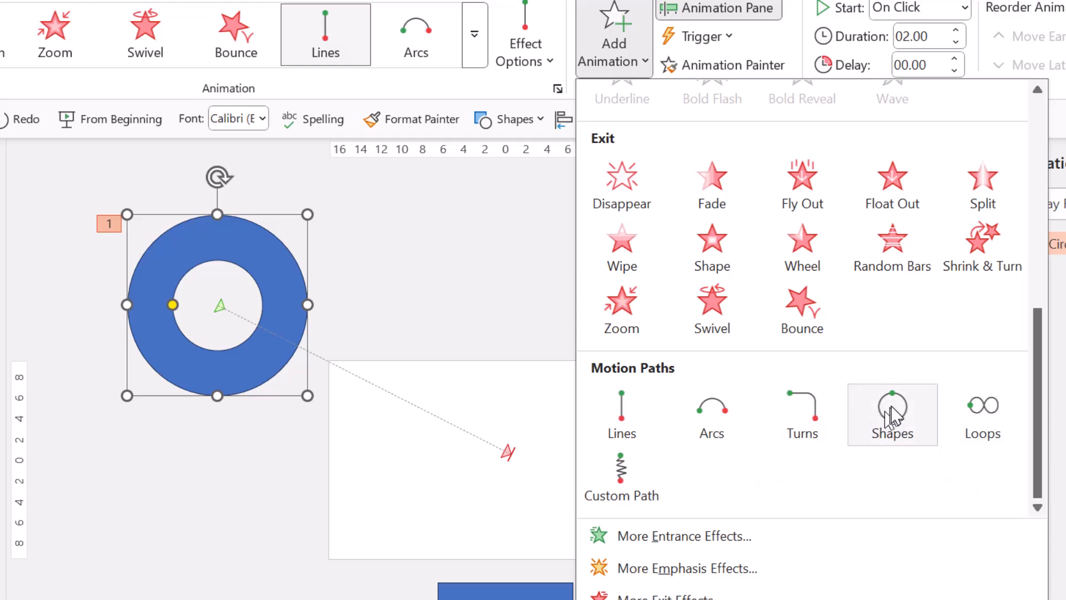
pyautogui.click(849, 433)
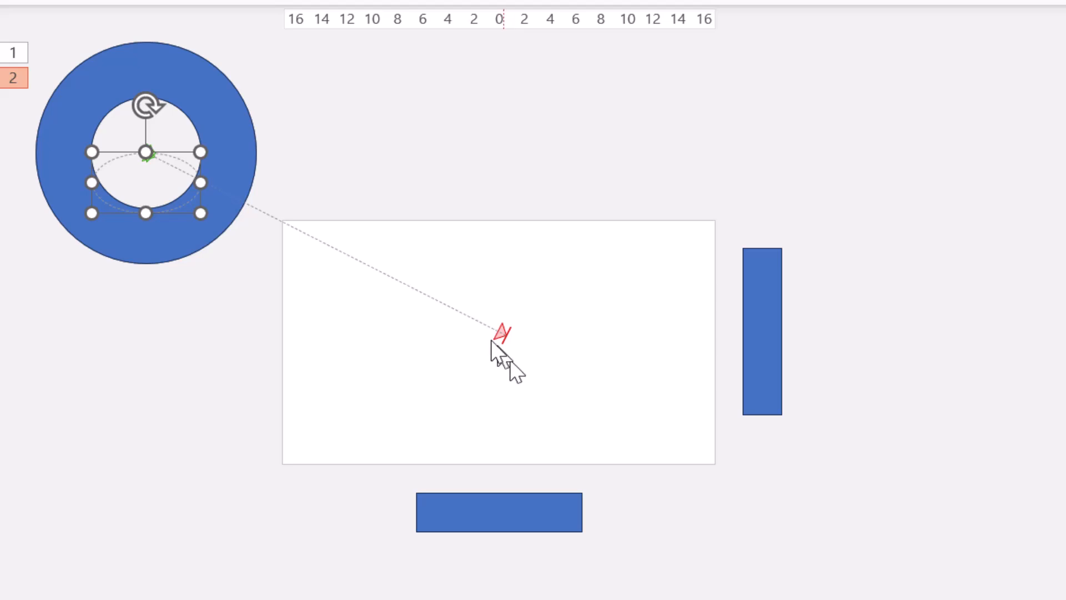
# Step: Move the hollow circle to the slide's center and shift its line motion path to run from beyond the slide's upper-left corner to that center
pyautogui.moveTo(182, 77); pyautogui.dragTo(537, 323)
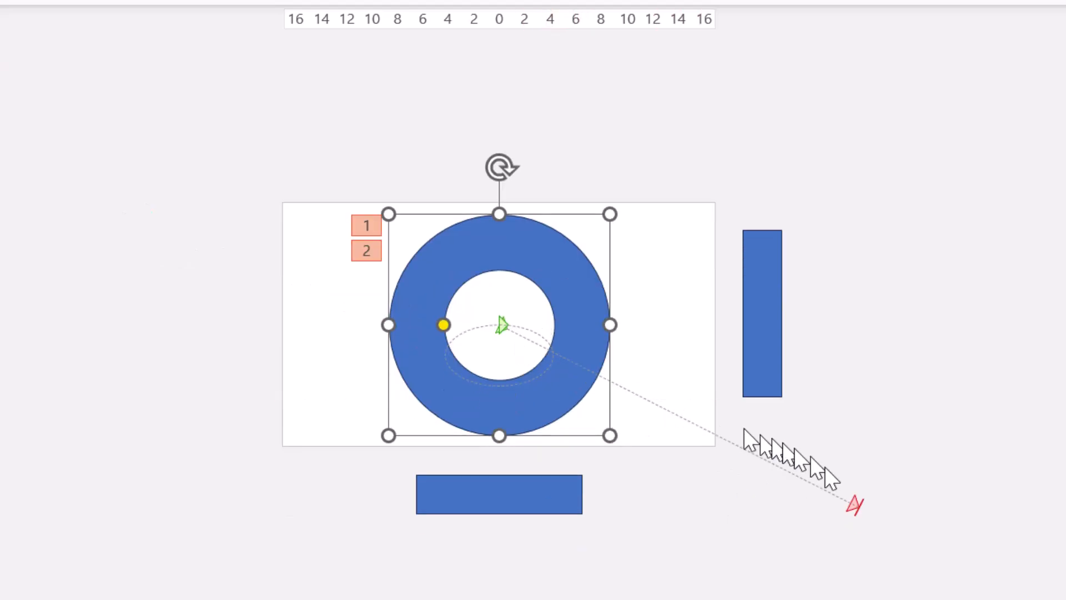
pyautogui.click(856, 500)
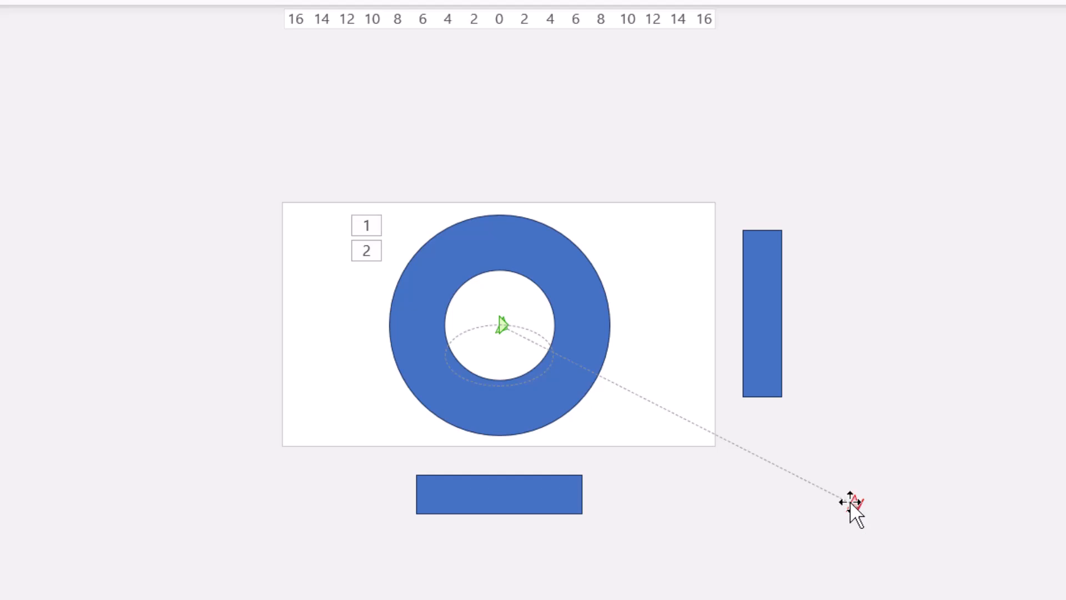
pyautogui.click(850, 503)
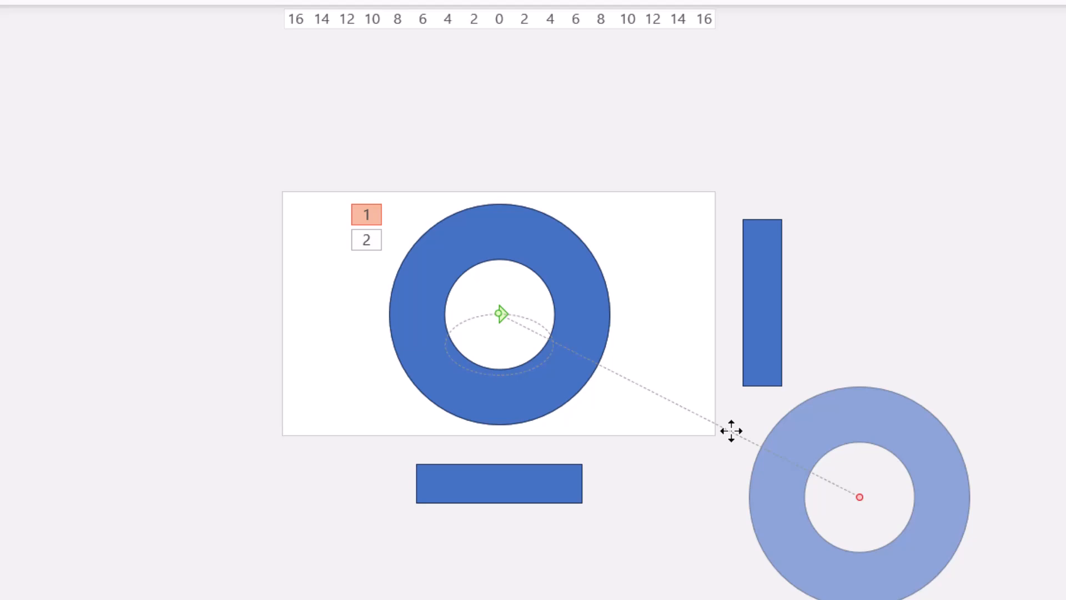
pyautogui.moveTo(729, 431); pyautogui.dragTo(373, 250)
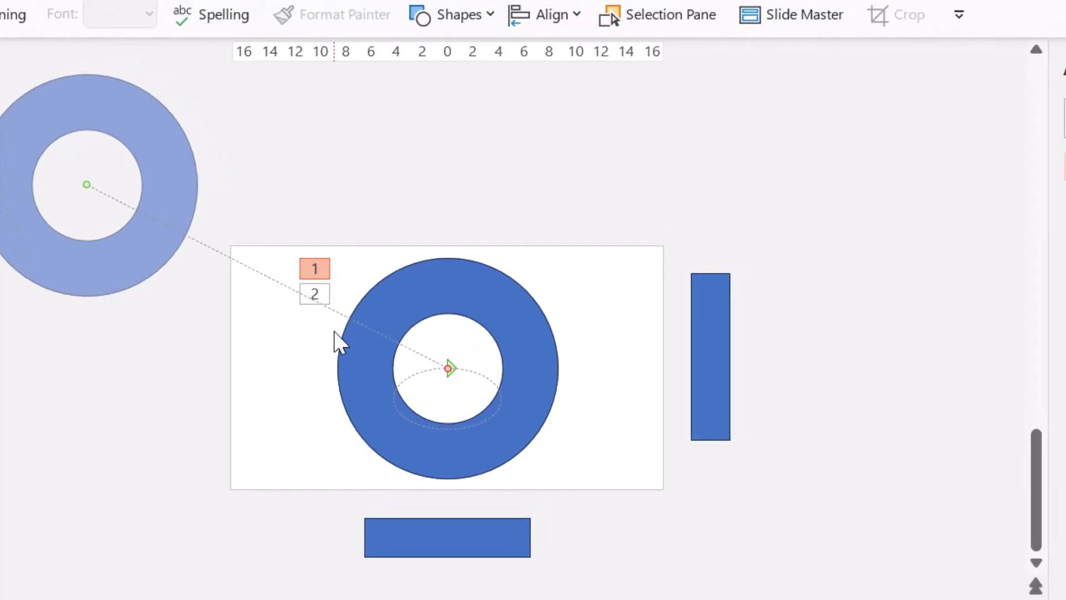
pyautogui.click(935, 380)
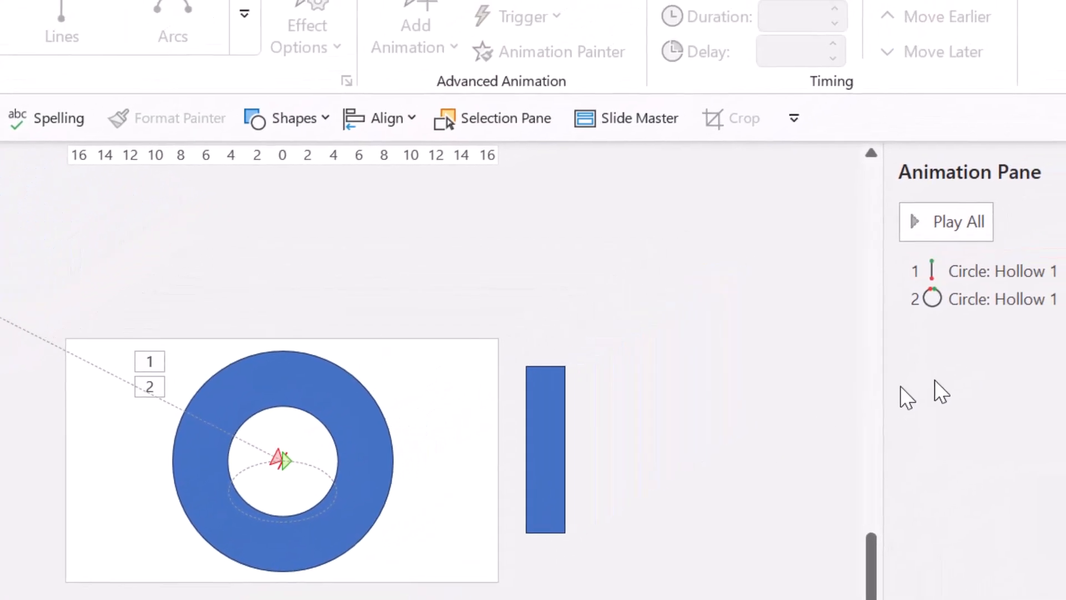
# Step: Add a Fade entrance animation to the hollow circle and place it first in the animation order
pyautogui.click(337, 373)
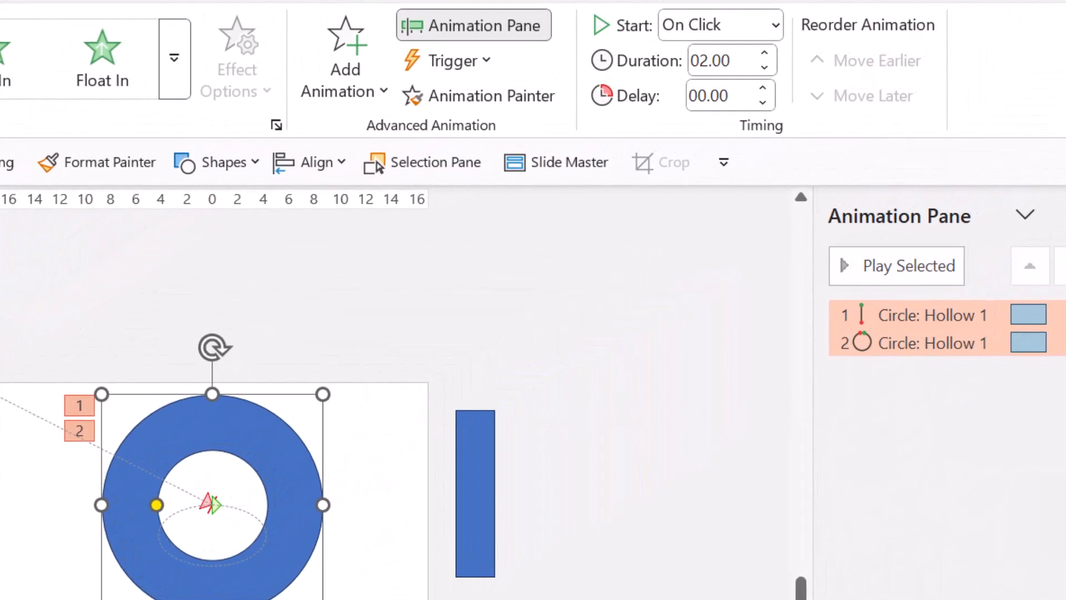
pyautogui.click(371, 94)
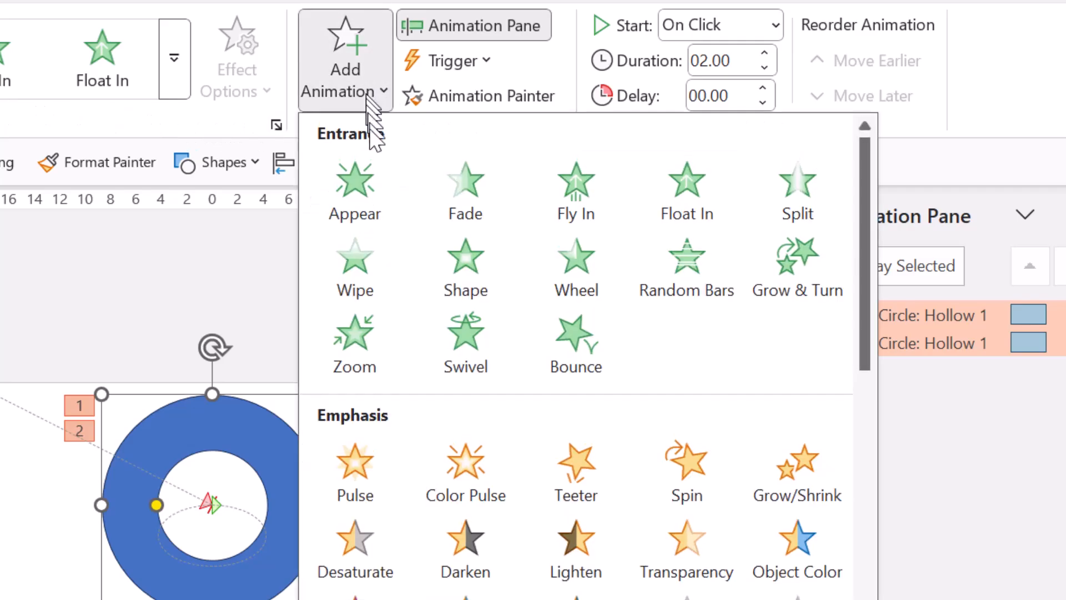
pyautogui.click(476, 189)
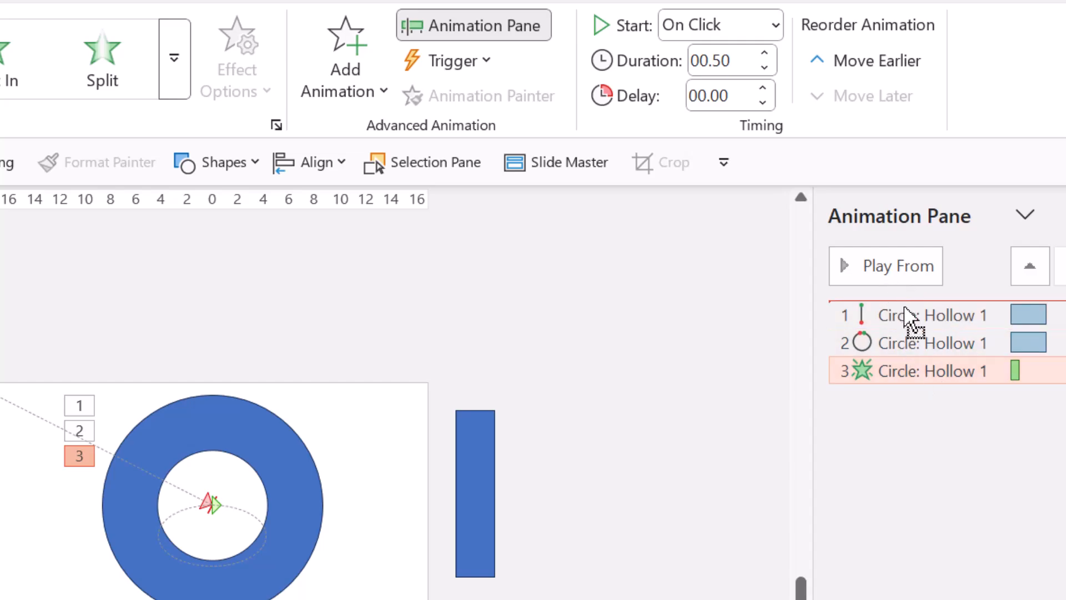
pyautogui.moveTo(911, 320); pyautogui.dragTo(905, 302)
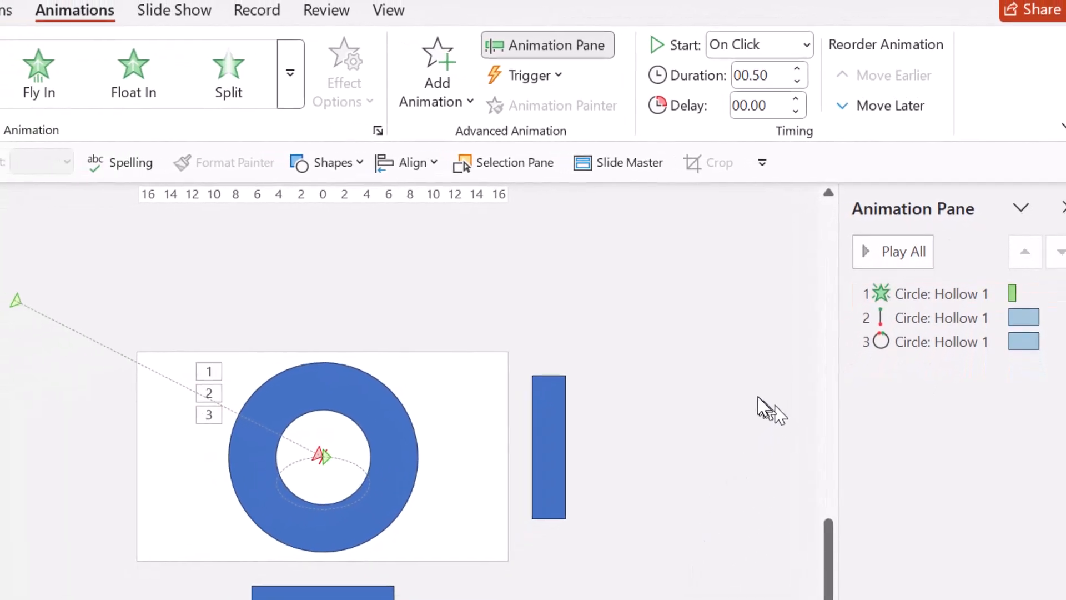
pyautogui.click(765, 409)
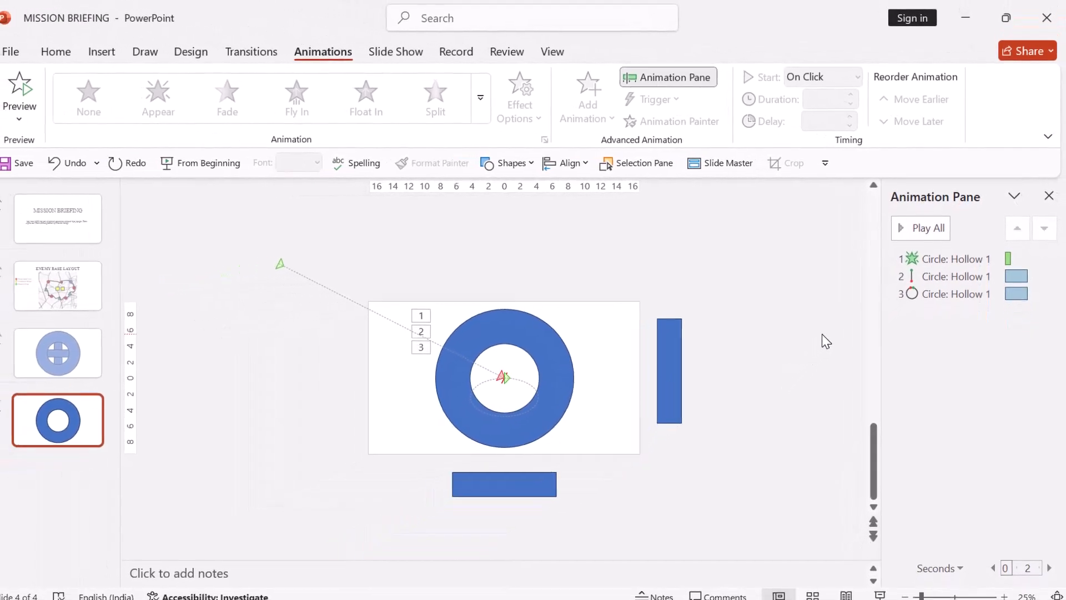
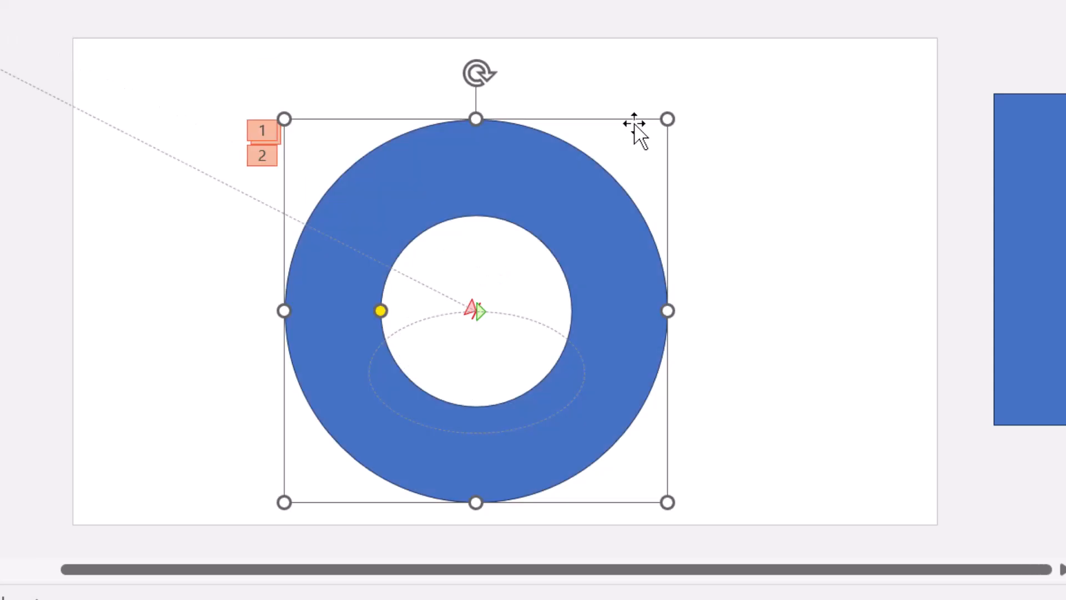
# Step: Undo the last resize of the hollow circle and shrink it proportionally about its own center
pyautogui.hotkey('ctrl', 'z')
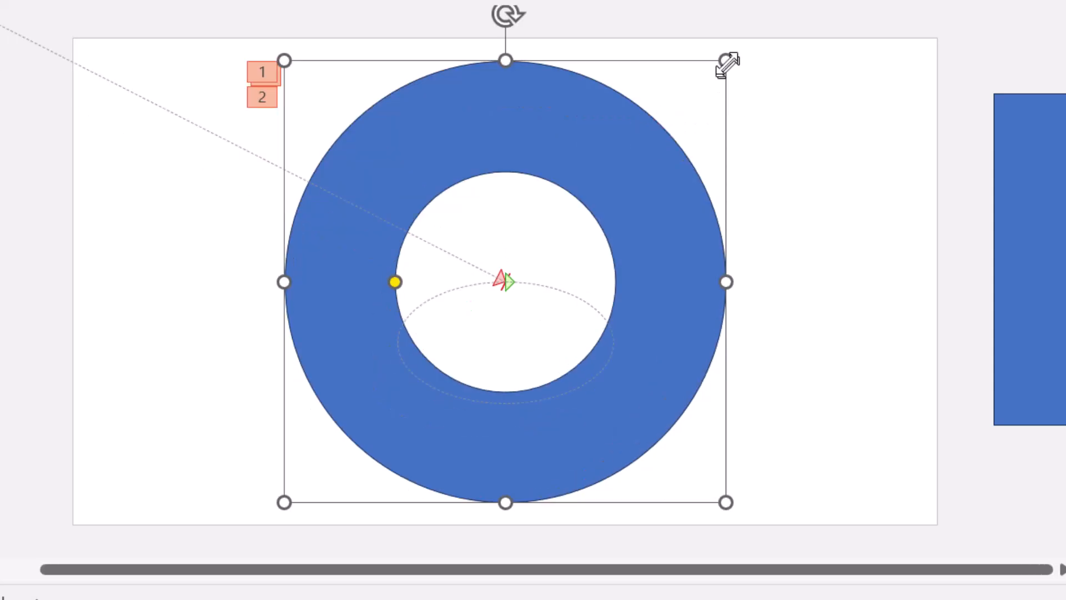
pyautogui.moveTo(727, 65); pyautogui.dragTo(629, 157)
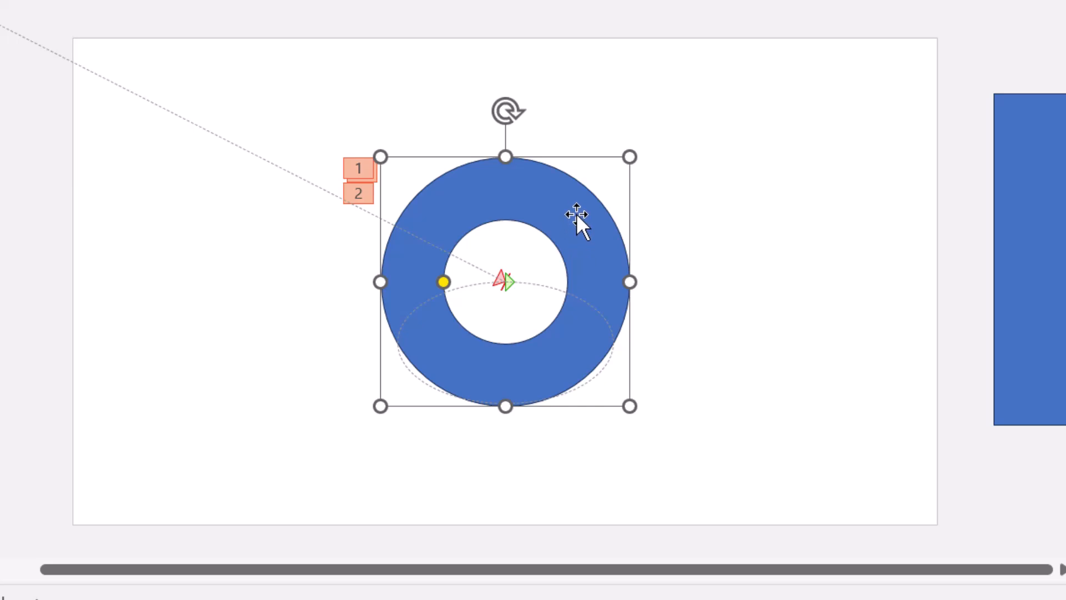
# Step: Narrow the hollow circle's elliptical motion path symmetrically, and enlarge it about its center until it extends beyond the circle's sides
pyautogui.keyDown('ctrl'); pyautogui.scroll(6, 529, 305); pyautogui.keyUp('ctrl')
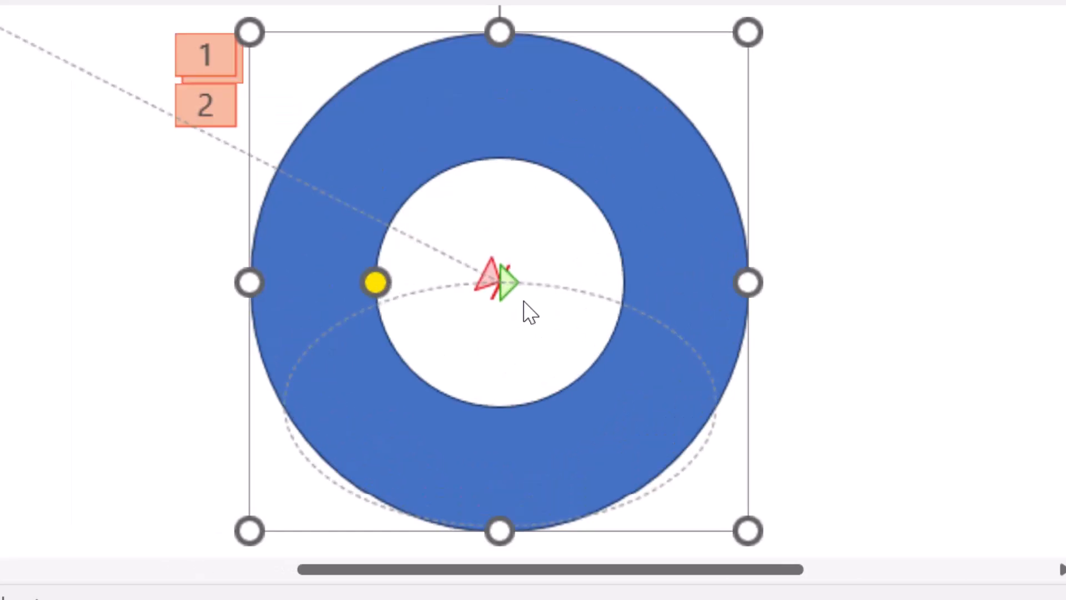
pyautogui.keyDown('ctrl'); pyautogui.scroll(-2, 531, 311); pyautogui.keyUp('ctrl')
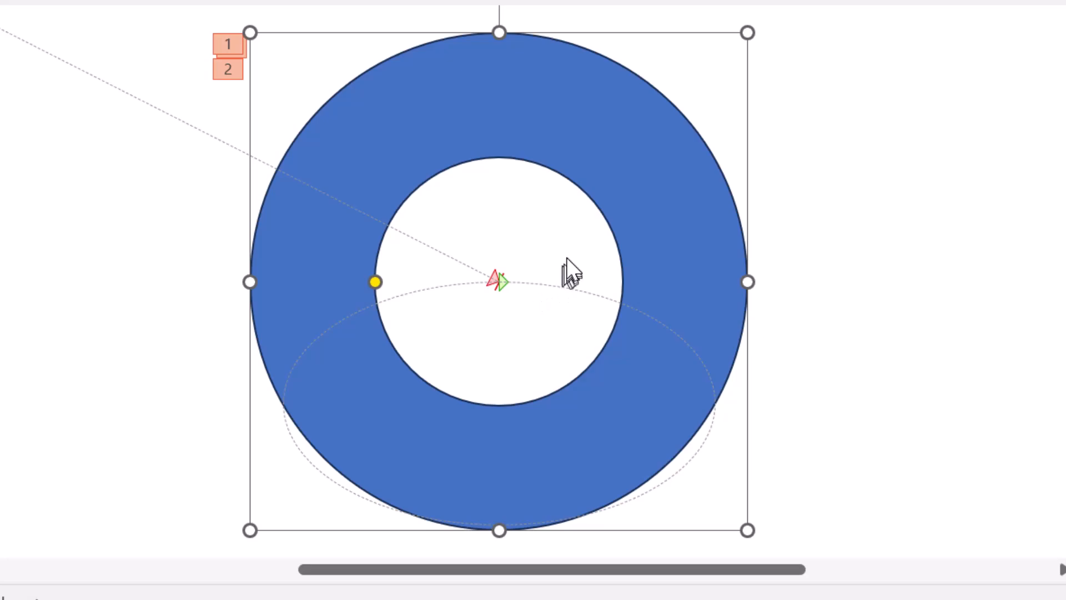
pyautogui.click(556, 300)
pyautogui.click(548, 286)
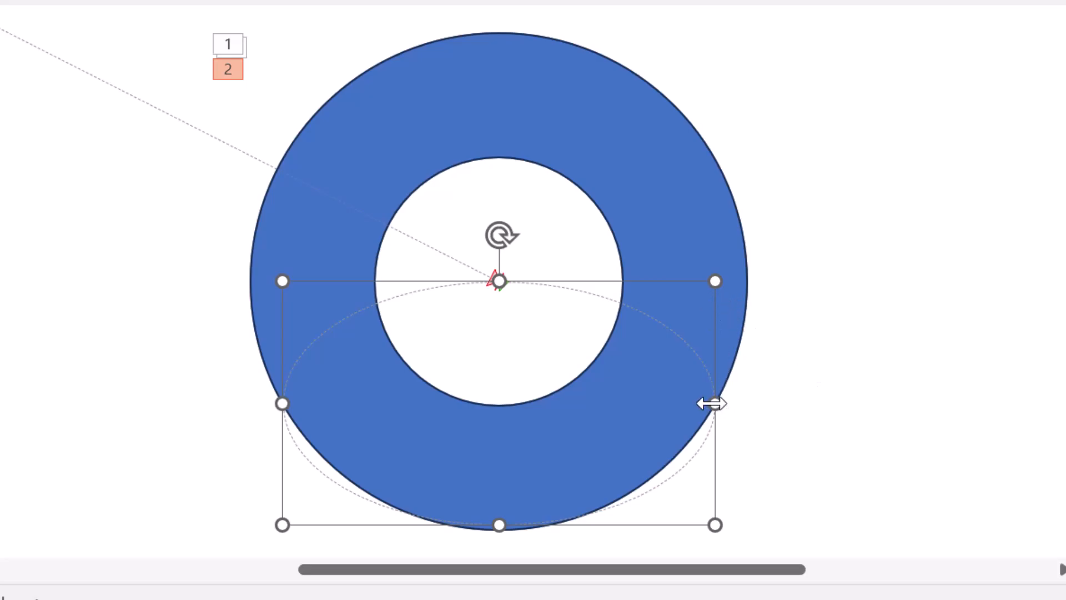
pyautogui.moveTo(714, 404); pyautogui.dragTo(668, 403)
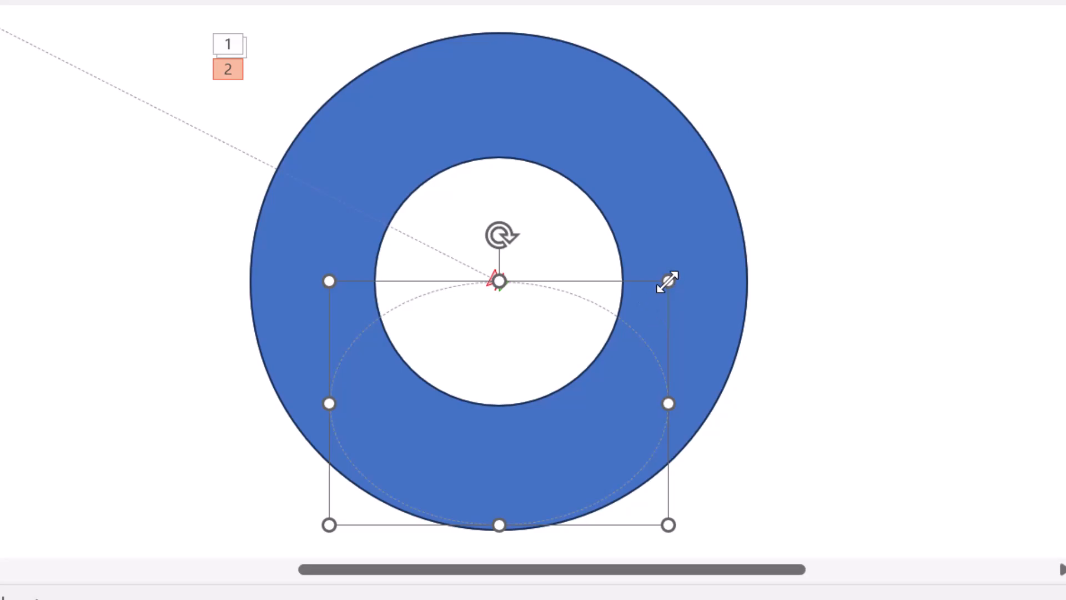
pyautogui.moveTo(668, 282); pyautogui.dragTo(783, 185)
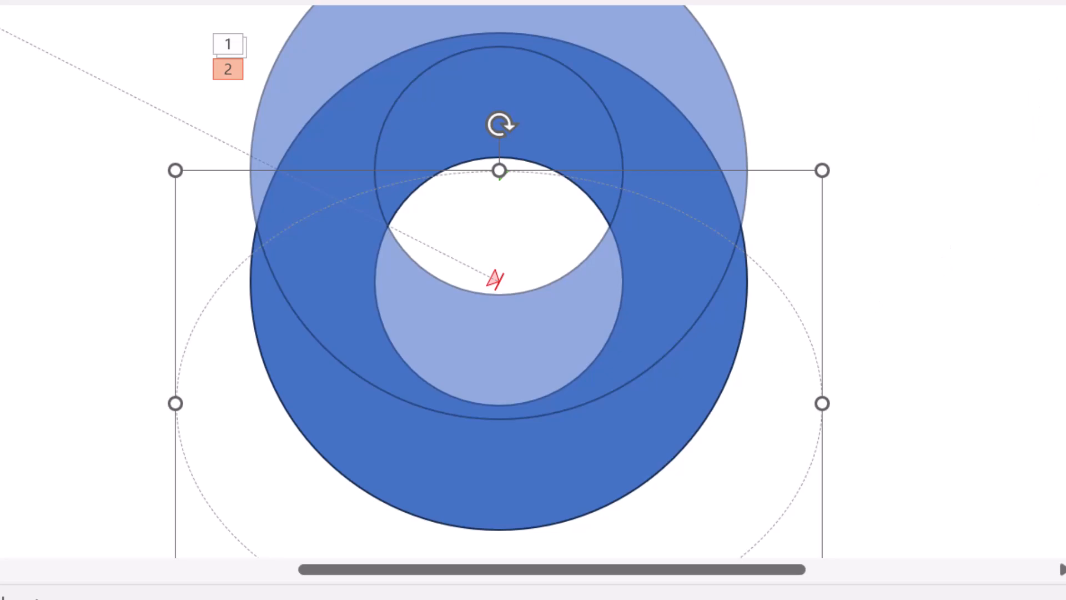
pyautogui.click(1059, 70)
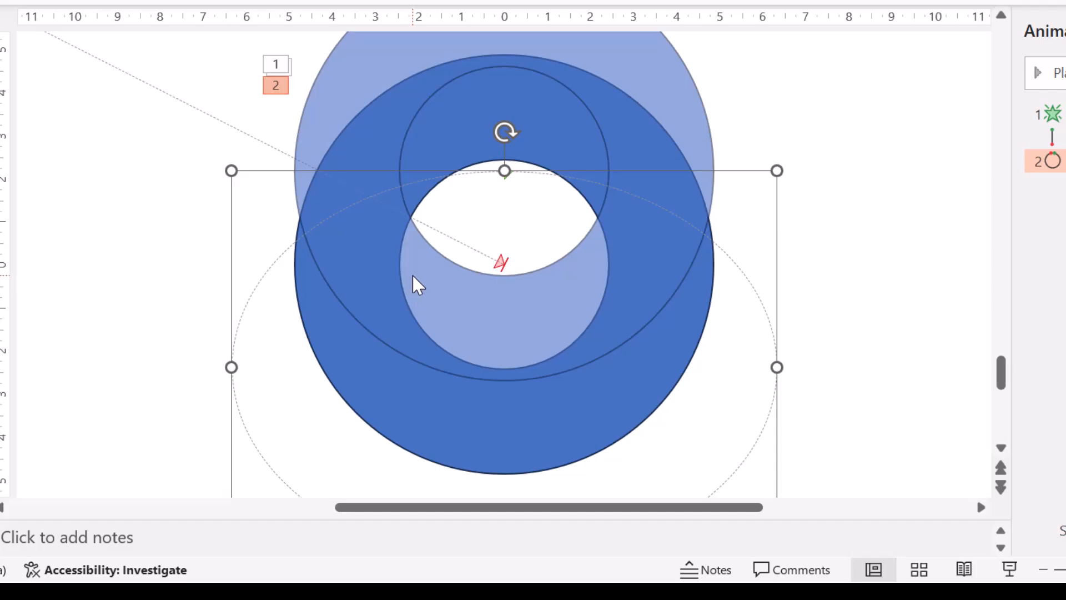
# Step: Set the circular motion path animation to repeat Until Next Click
pyautogui.rightClick(891, 288)
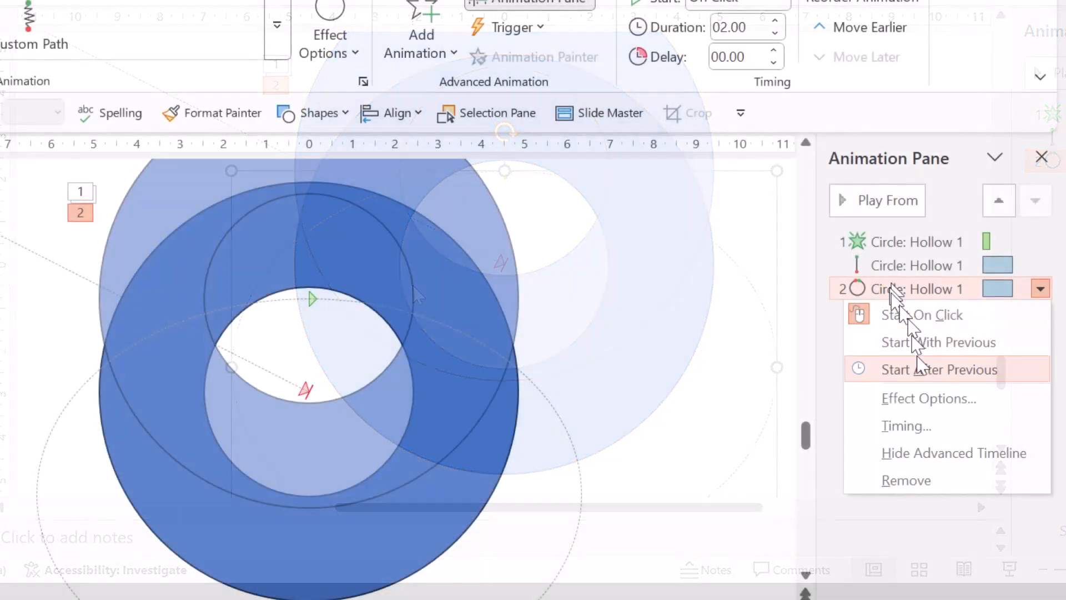
pyautogui.click(928, 400)
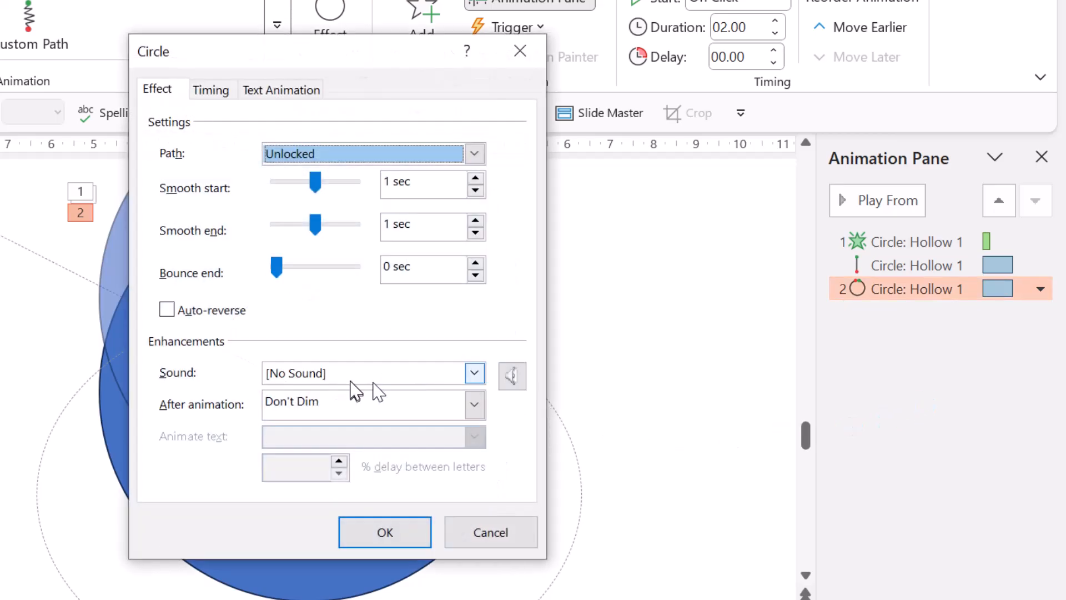
pyautogui.click(275, 91)
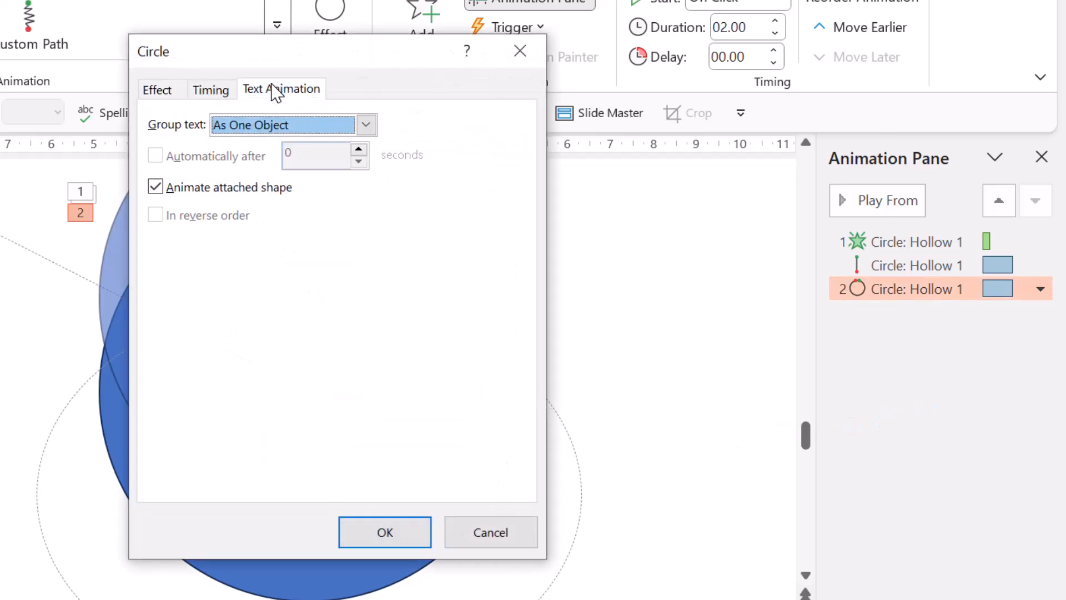
pyautogui.click(201, 95)
pyautogui.click(385, 215)
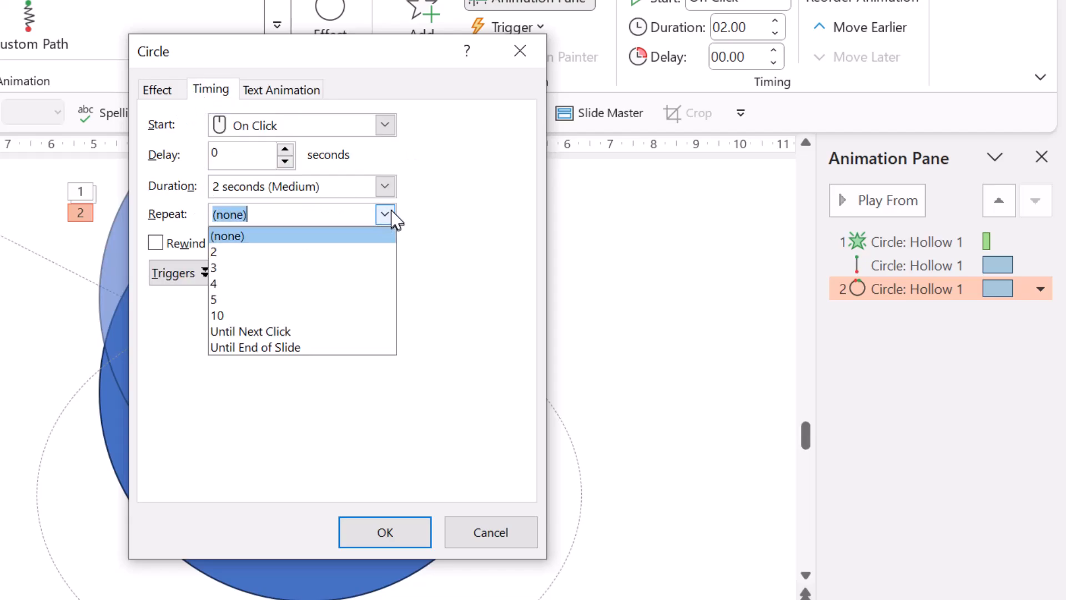
pyautogui.click(228, 332)
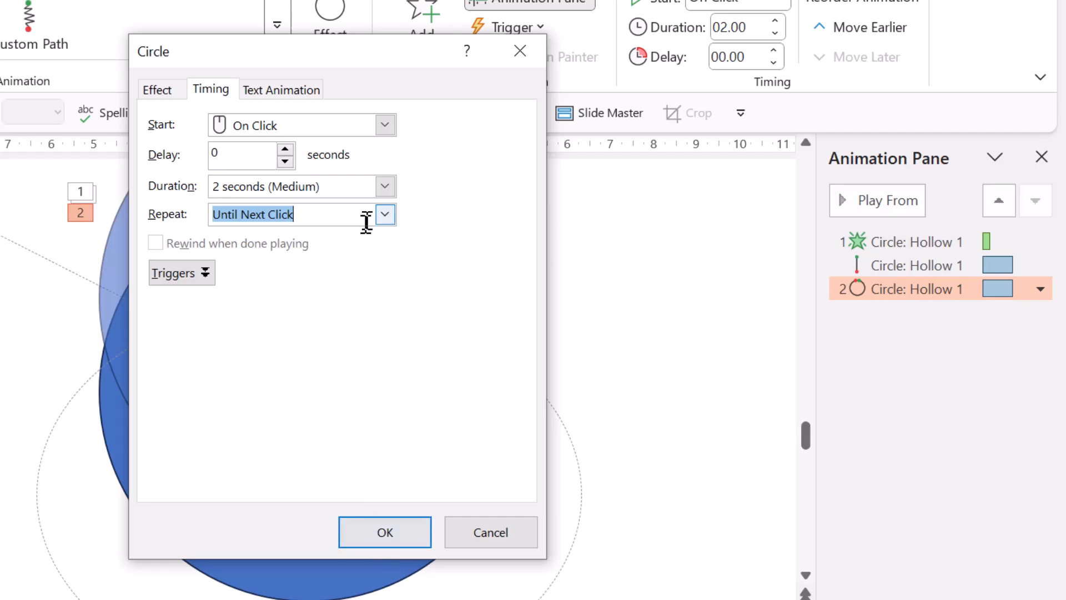
pyautogui.click(384, 530)
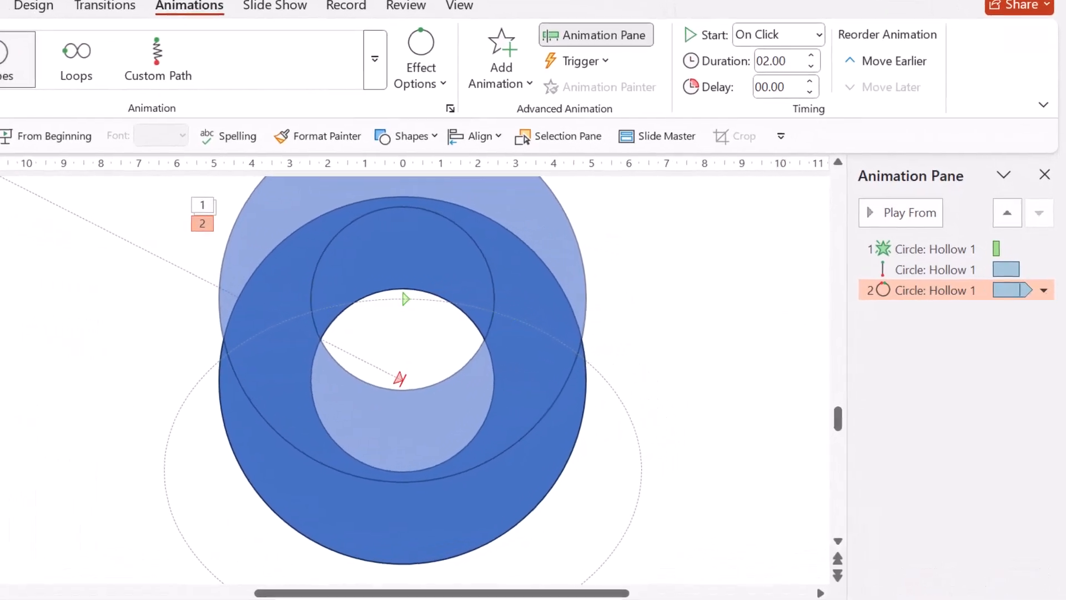
# Step: Delete the circular path, line path and entrance animations from the hollow circle on slide 5
pyautogui.click(139, 500)
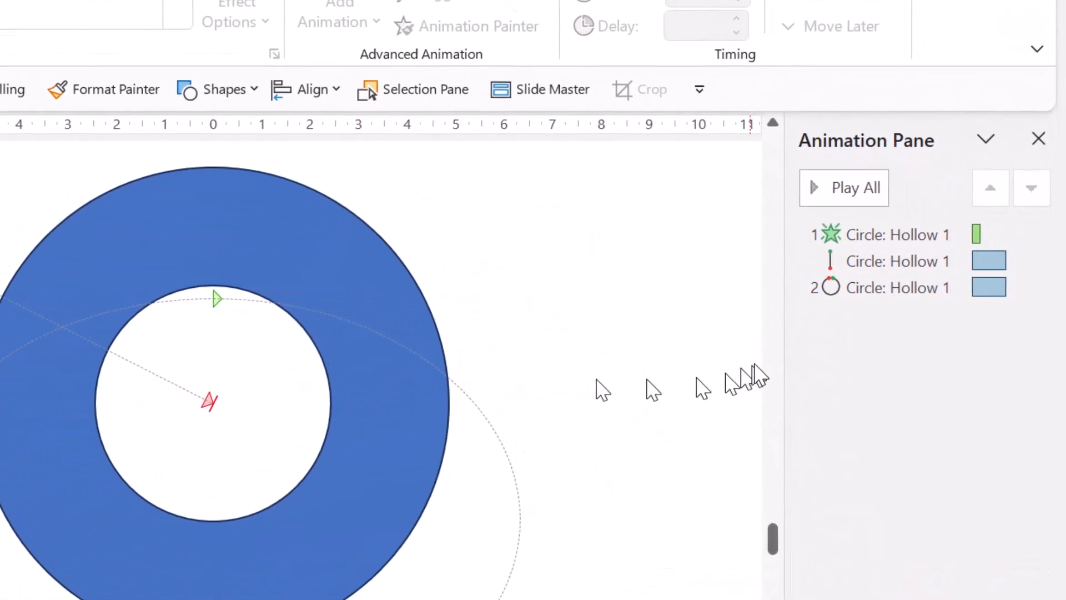
pyautogui.click(876, 287)
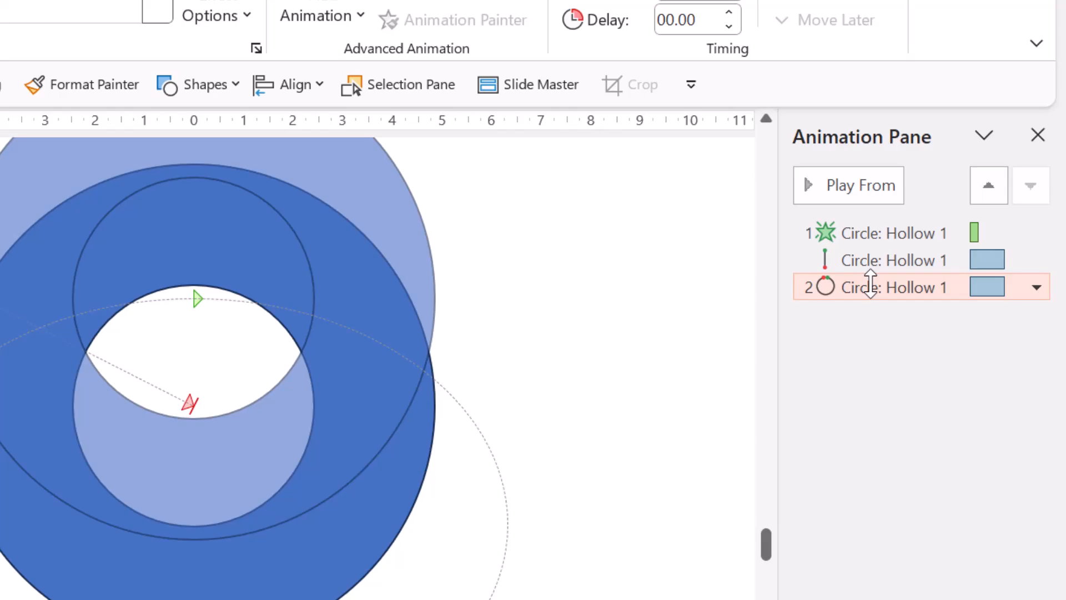
pyautogui.moveTo(870, 284); pyautogui.dragTo(870, 270)
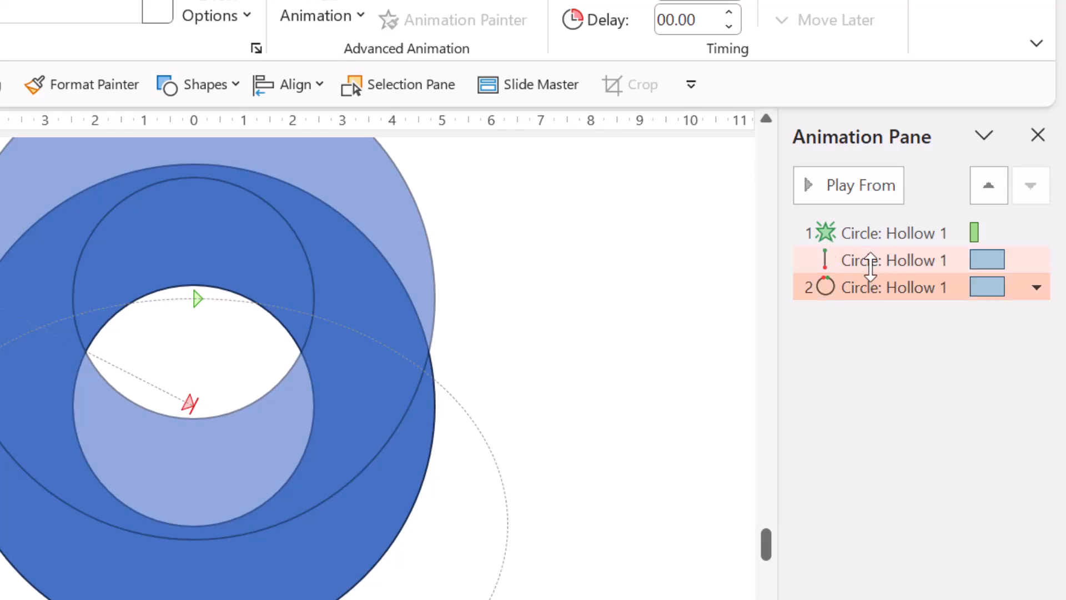
pyautogui.press('Delete')
pyautogui.press('Delete')
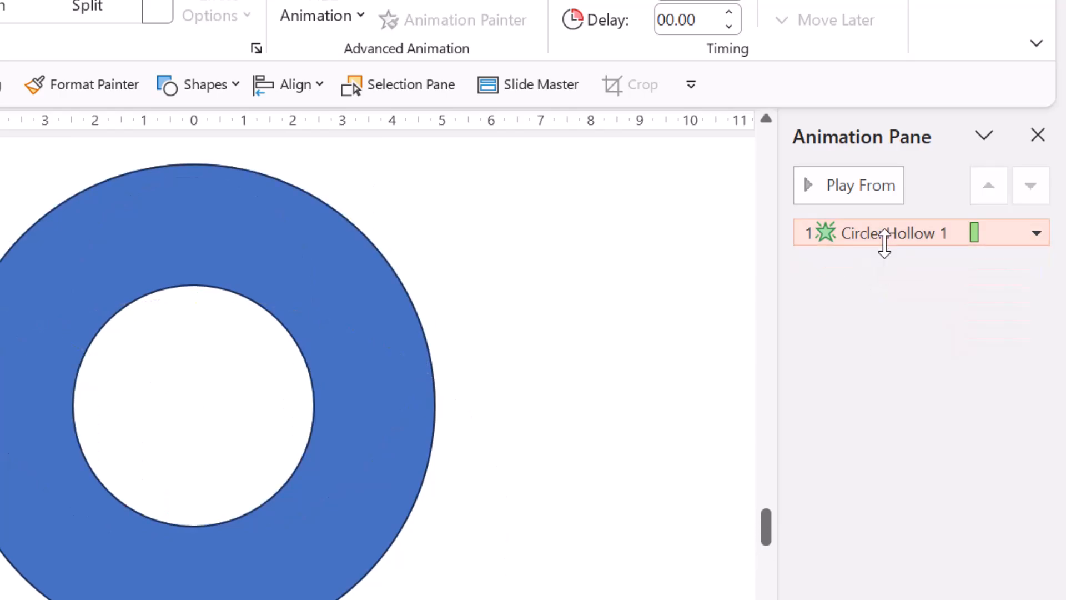
pyautogui.press('Delete')
# Step: Apply an Arcs motion path animation to the hollow circle
pyautogui.click(359, 350)
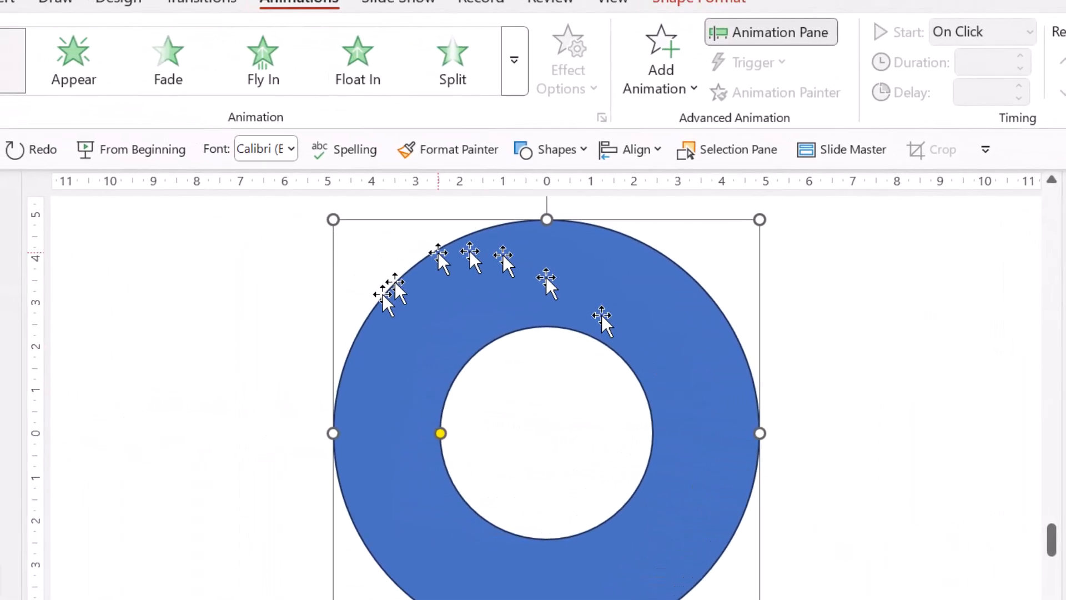
pyautogui.click(514, 60)
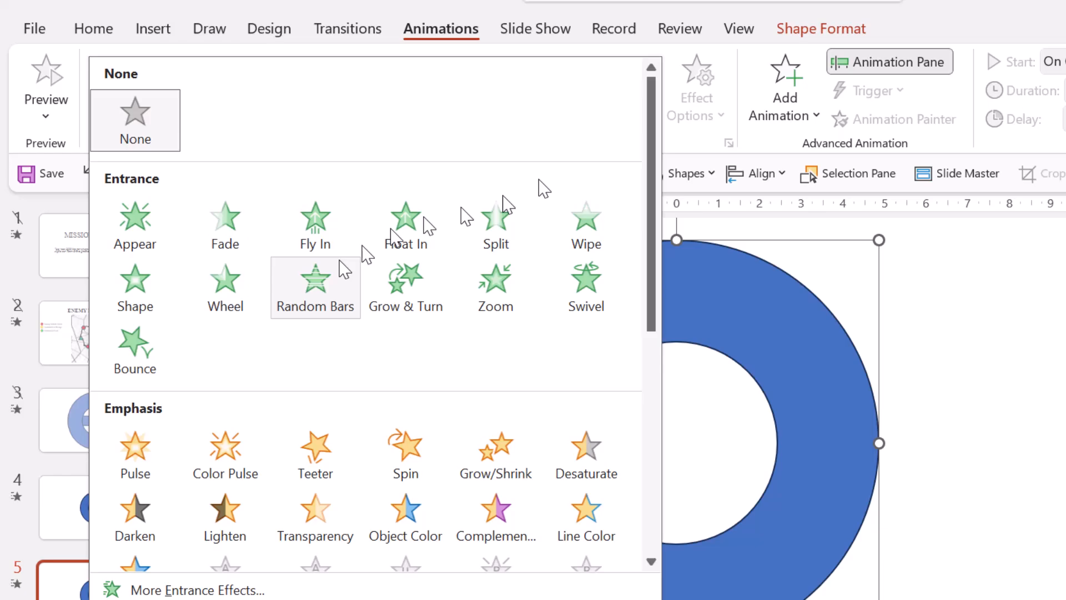
pyautogui.scroll(-5, 345, 271)
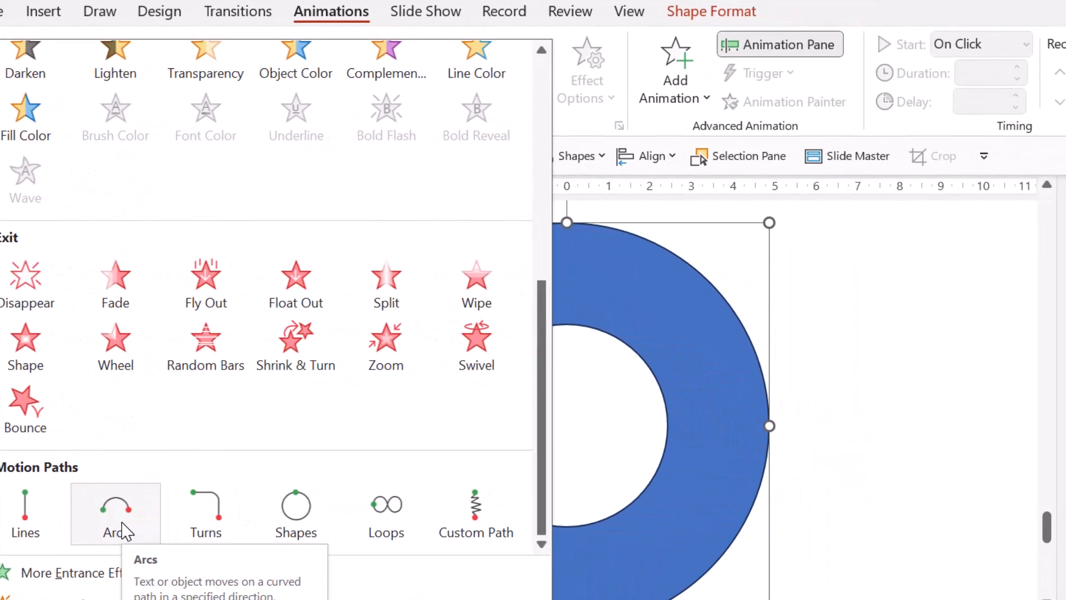
pyautogui.click(84, 521)
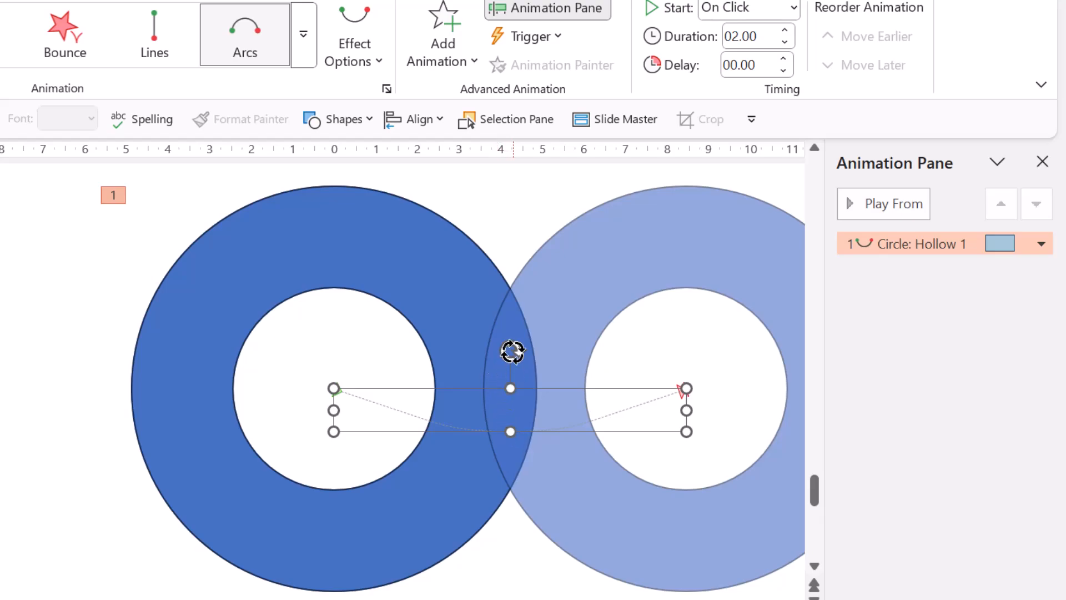
# Step: Try to rotate the arc motion path to turn its curve upward, and undo the rotation
pyautogui.moveTo(512, 351); pyautogui.dragTo(511, 462)
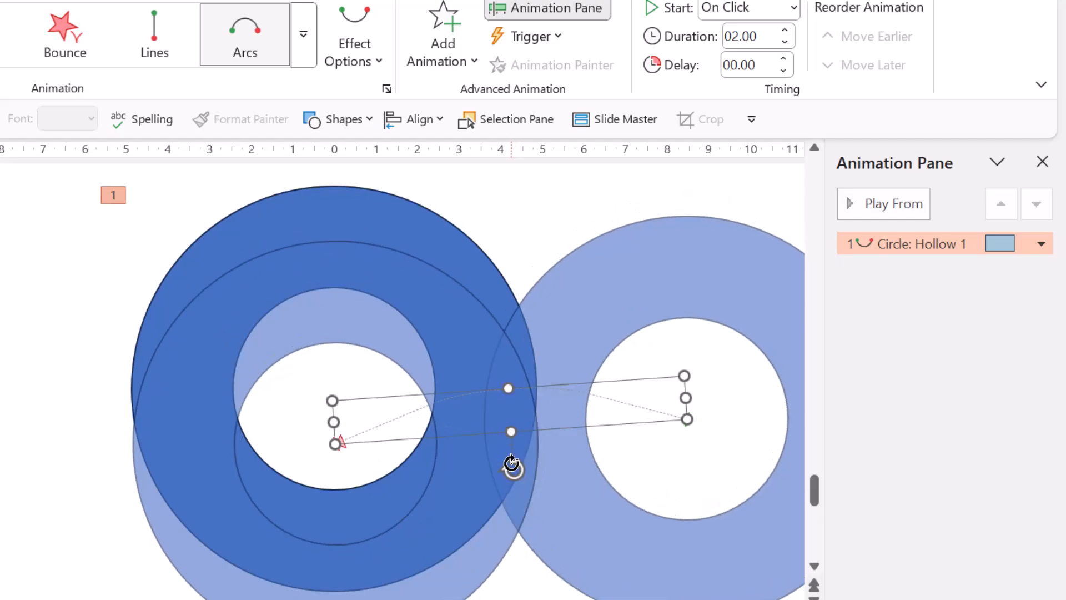
pyautogui.hotkey('ctrl', 'z')
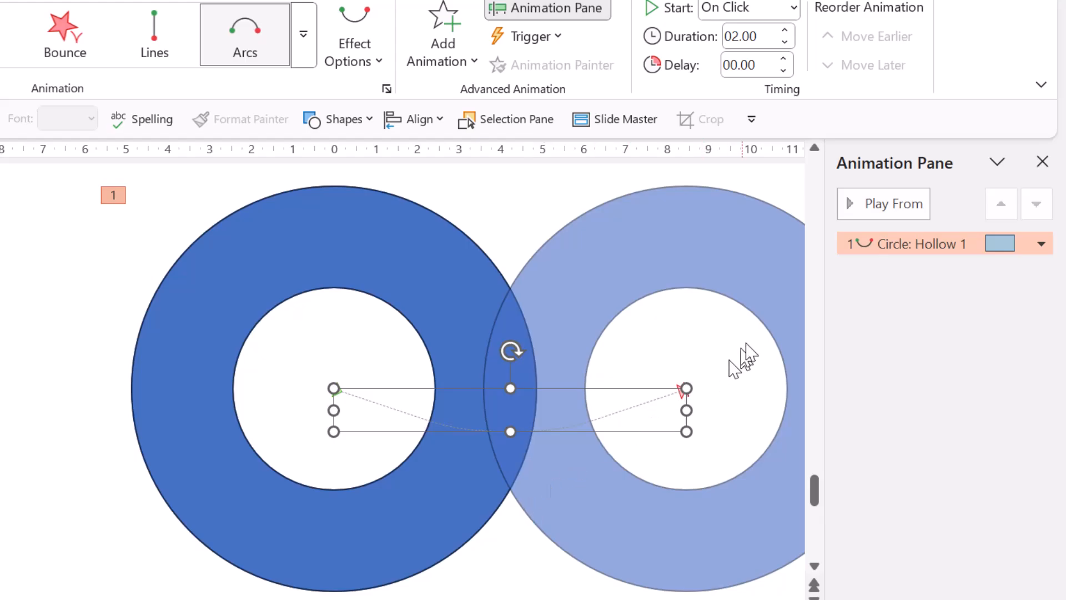
# Step: Preview the arc motion path, and flip its curve upward by stretching its lower edge above the baseline
pyautogui.click(864, 204)
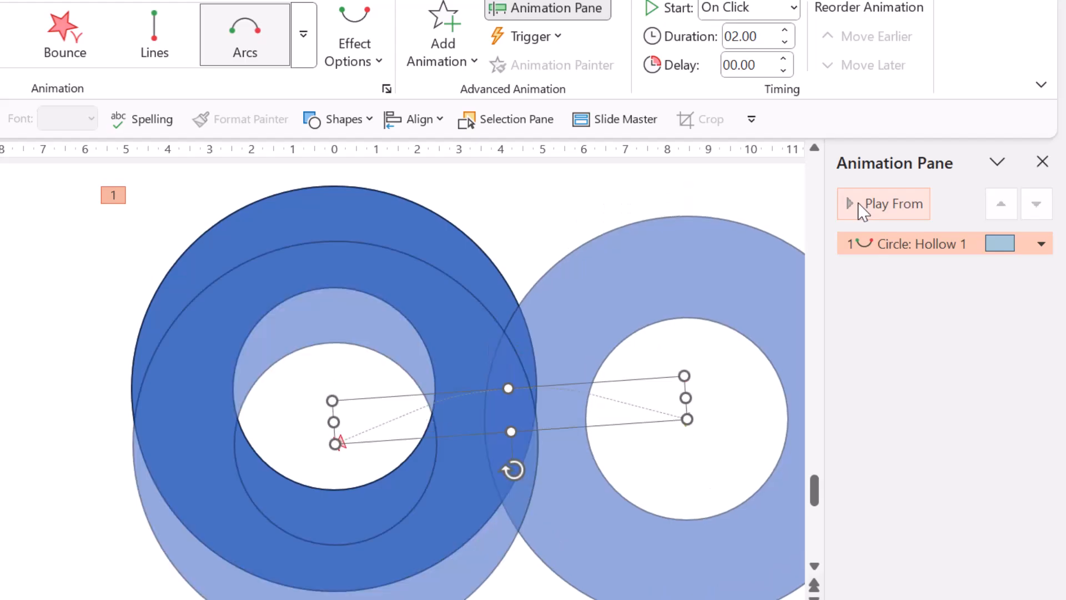
pyautogui.click(864, 213)
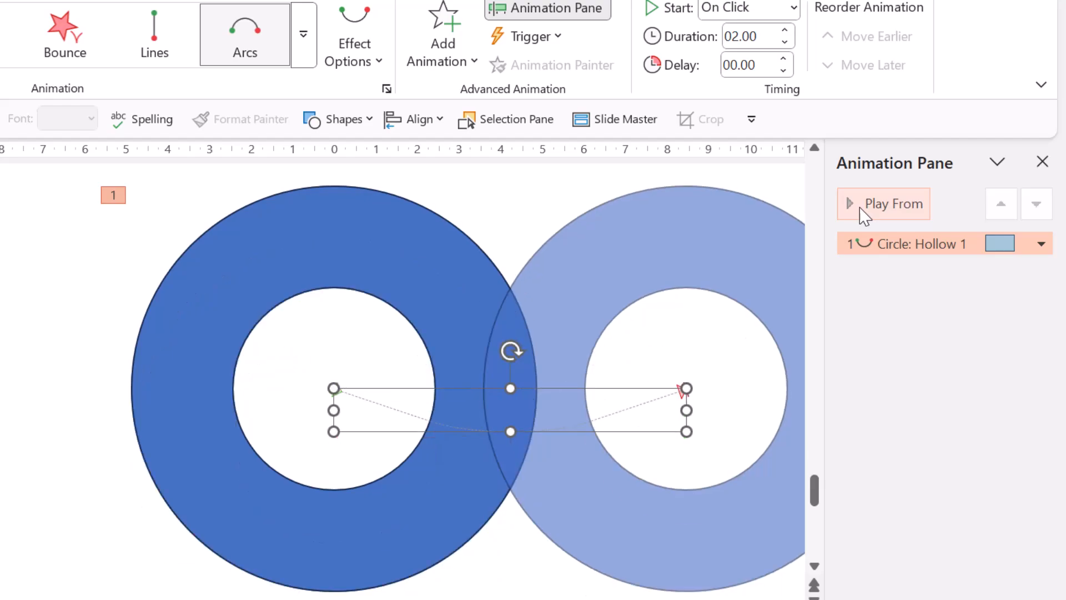
pyautogui.moveTo(515, 432); pyautogui.dragTo(514, 432)
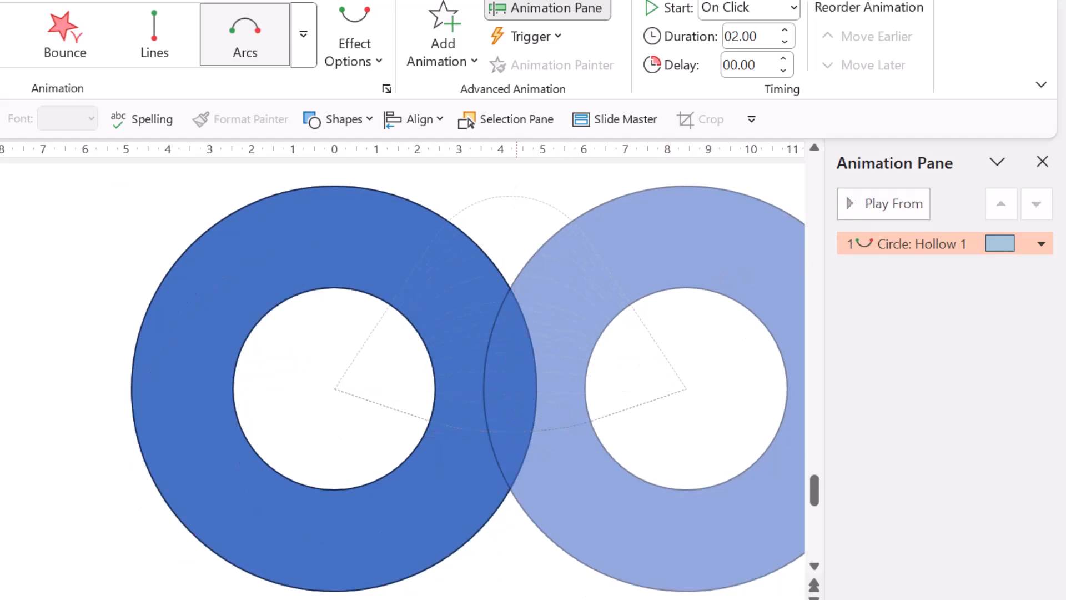
pyautogui.click(515, 298)
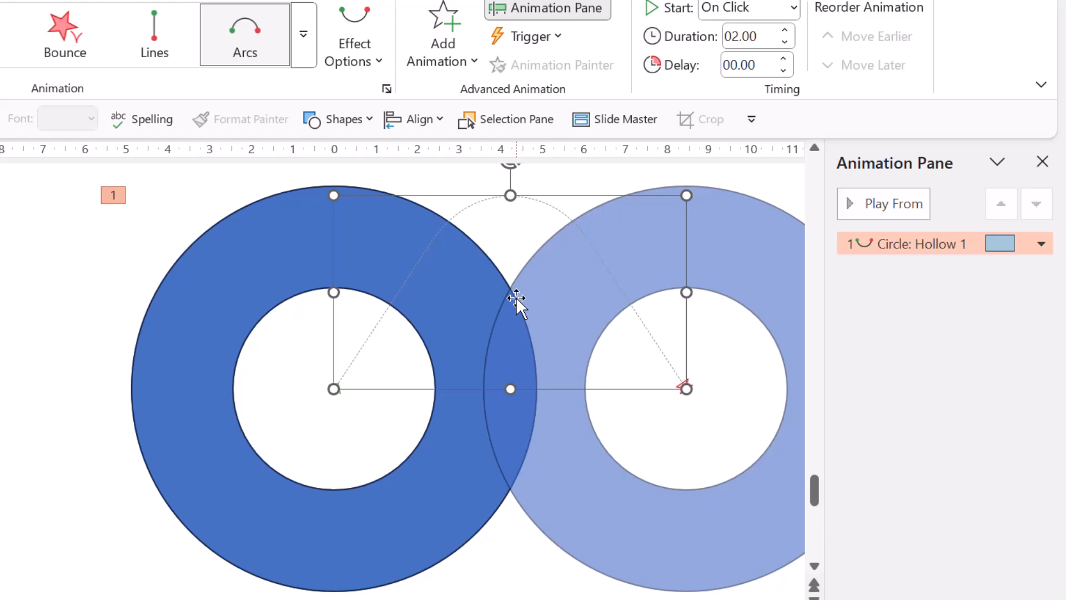
pyautogui.click(867, 213)
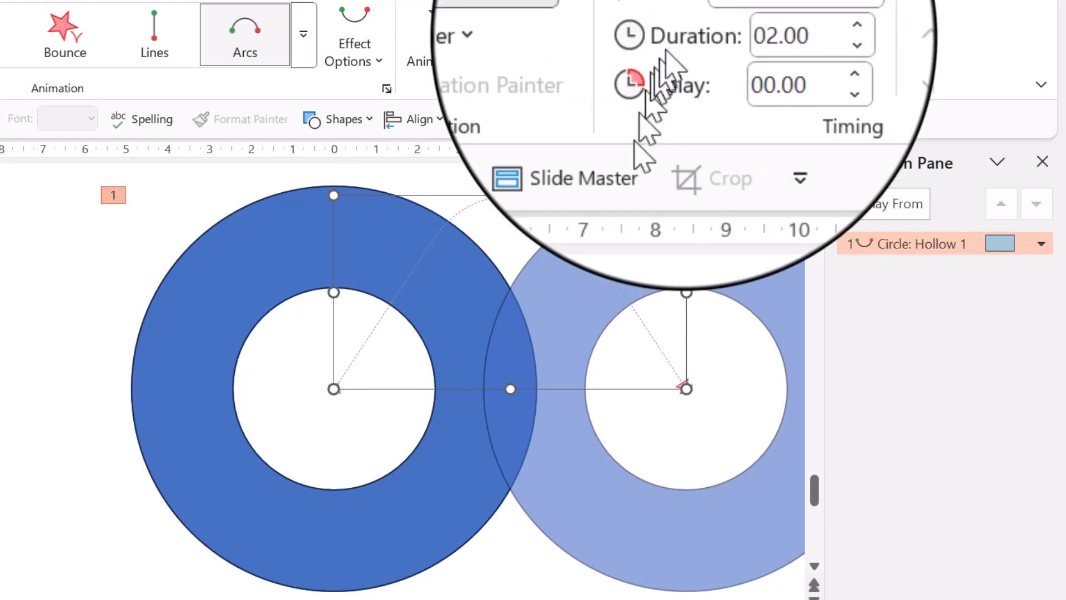
# Step: Set the arc animation's duration to 5.75 seconds and move the path's start point out to the left of the hollow circle
pyautogui.click(744, 37)
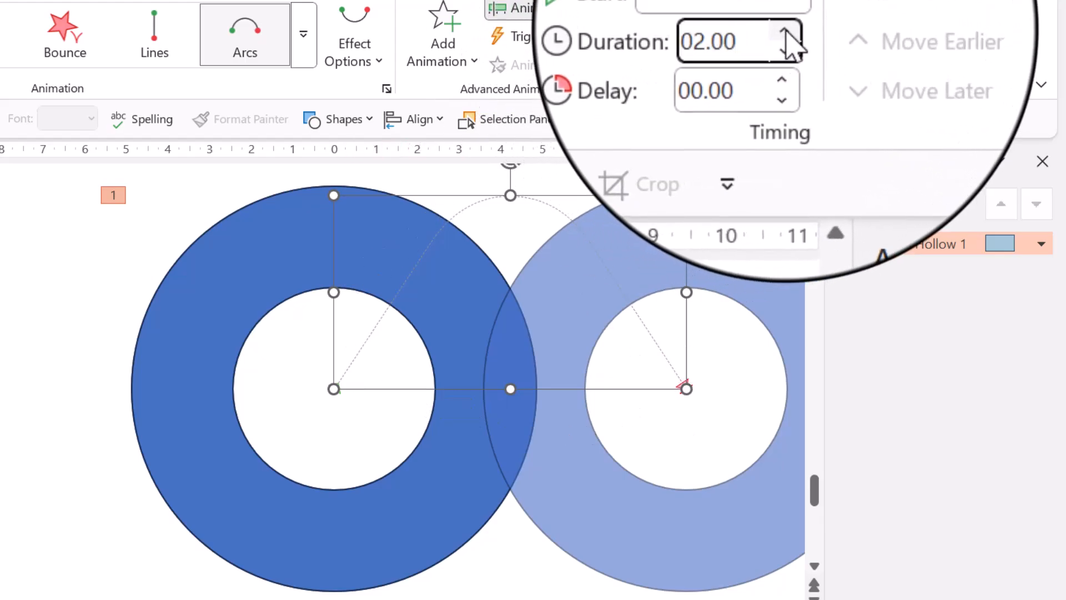
pyautogui.click(784, 31)
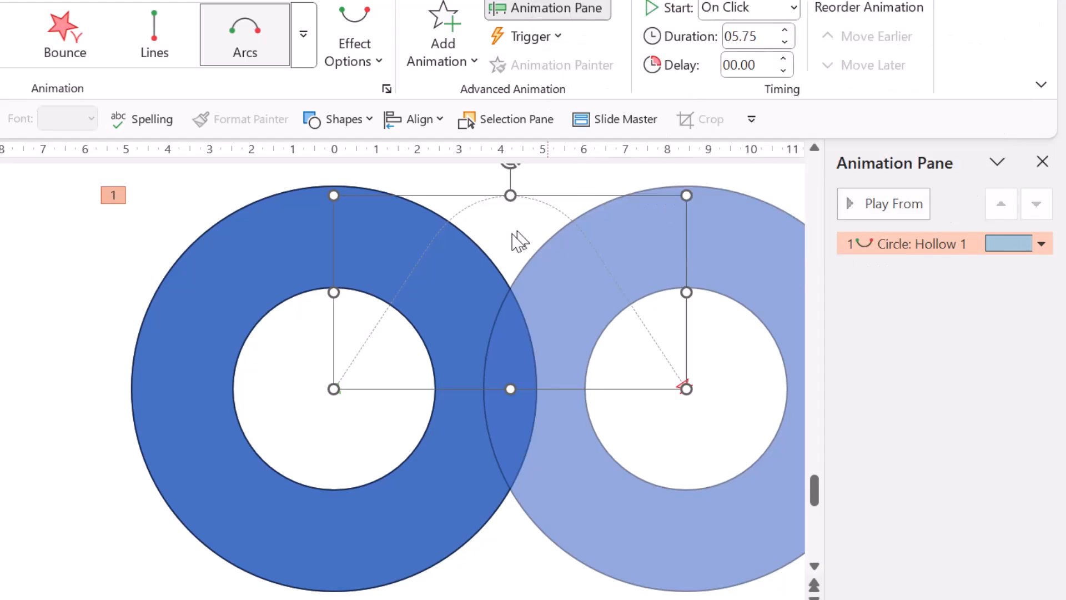
pyautogui.moveTo(333, 287); pyautogui.dragTo(56, 236)
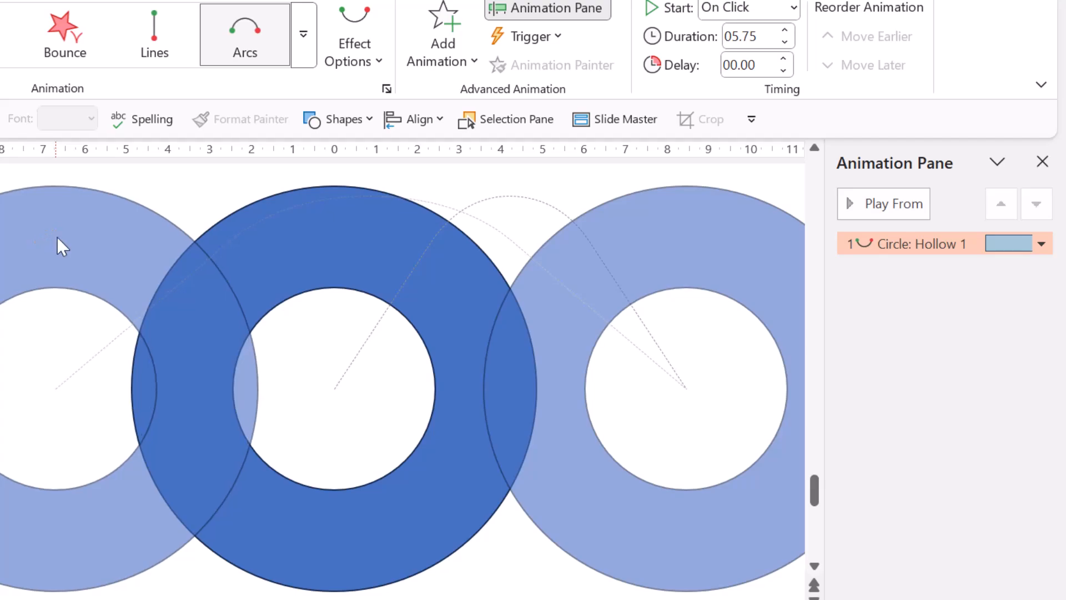
pyautogui.click(876, 205)
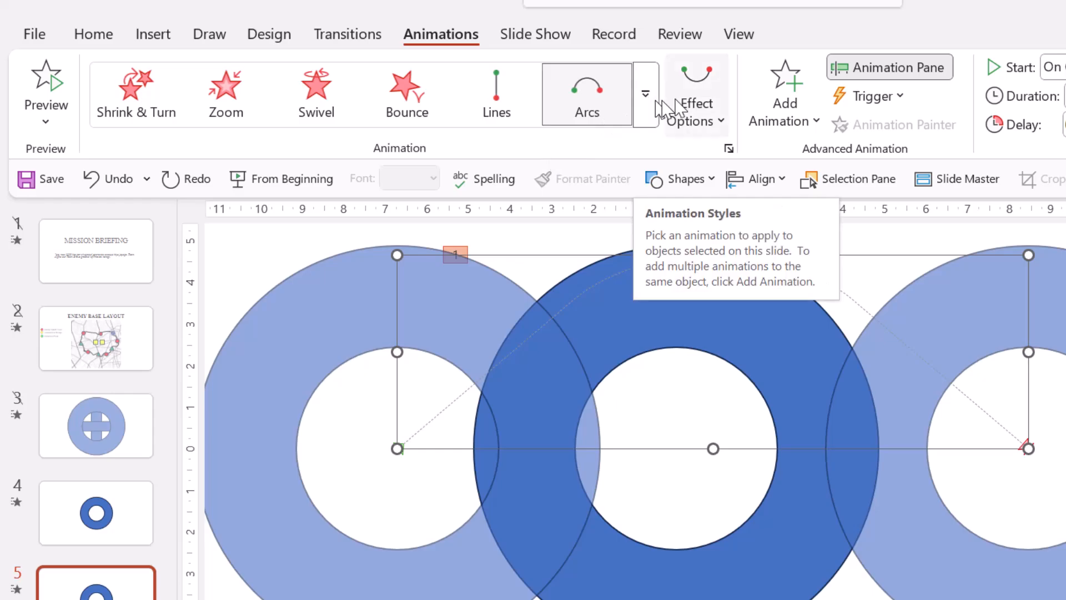
# Step: Replace the arc with a Custom Path, drawn freehand as a large winding loop around the slide and ending inside the circle's hole
pyautogui.click(644, 108)
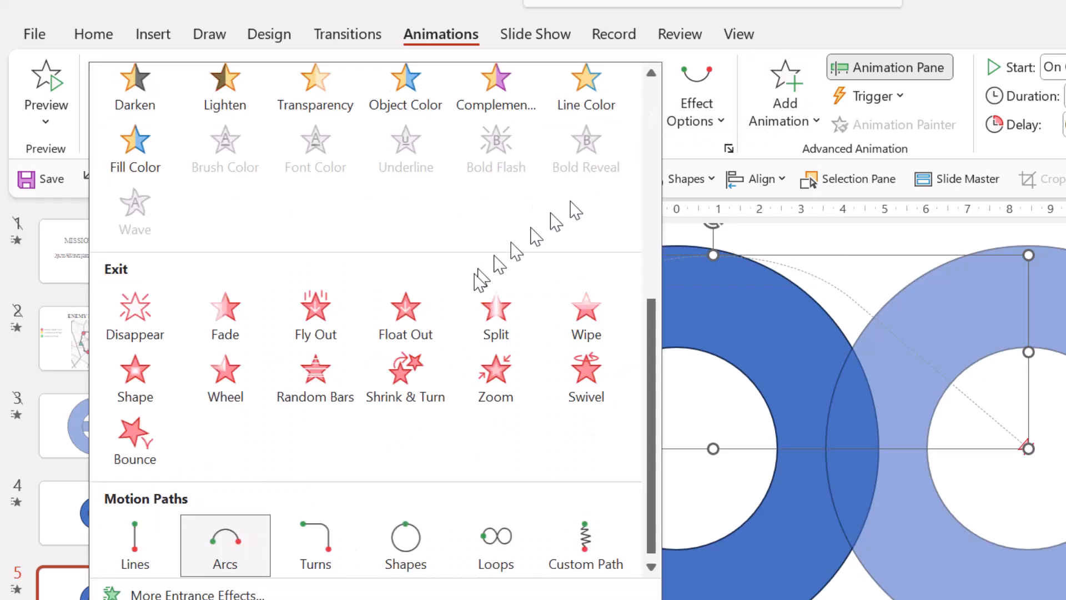
pyautogui.click(586, 544)
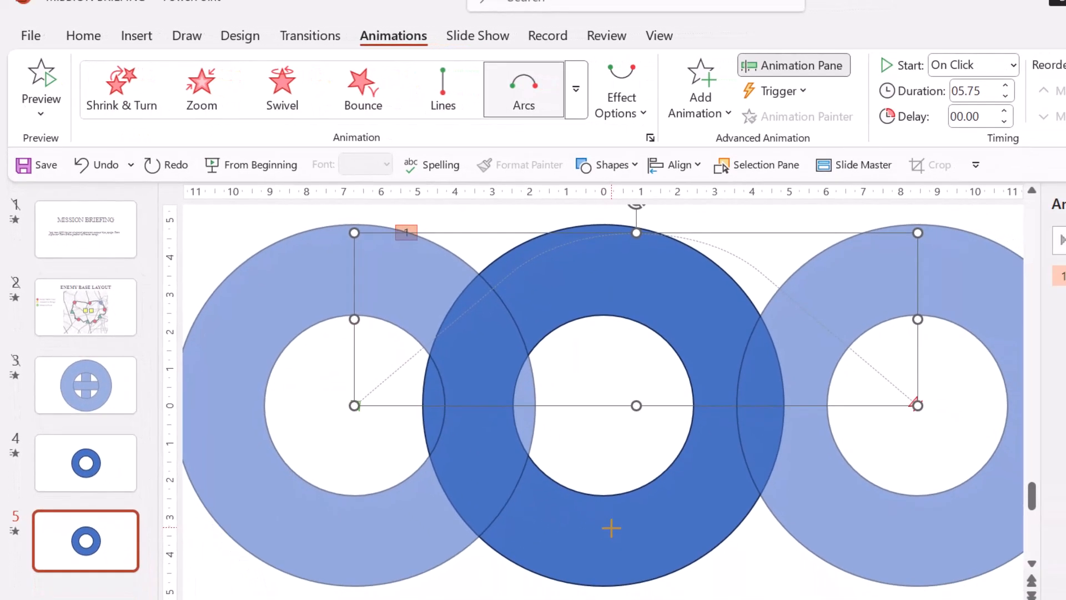
pyautogui.moveTo(685, 585)
pyautogui.mouseDown()
pyautogui.moveTo(569, 517)
pyautogui.moveTo(709, 527)
pyautogui.mouseUp()
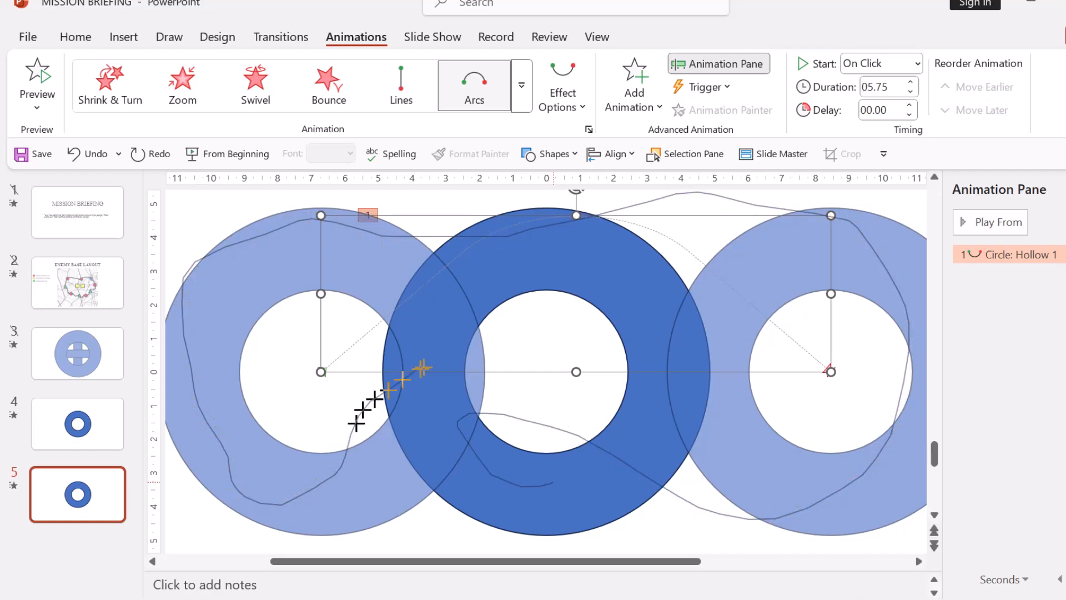
pyautogui.moveTo(555, 358); pyautogui.dragTo(612, 526)
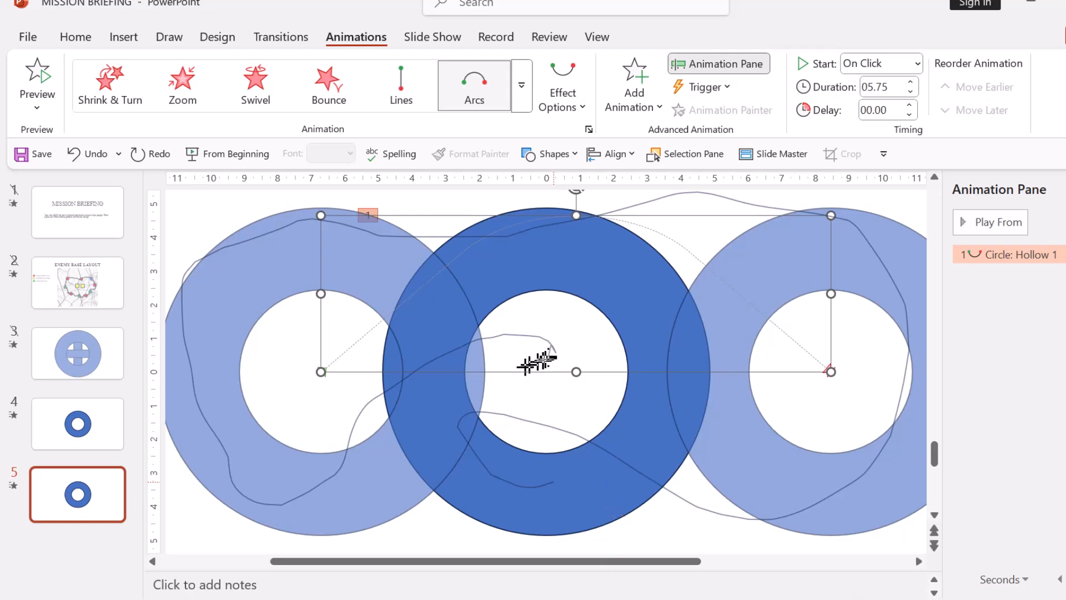
pyautogui.moveTo(553, 348); pyautogui.dragTo(548, 352)
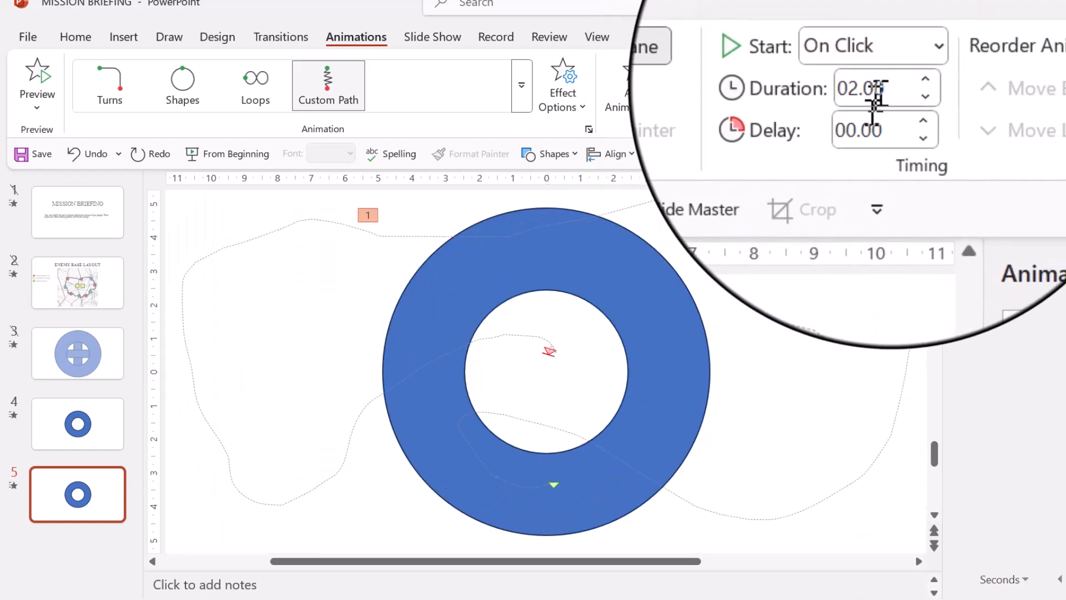
# Step: Set the custom path animation's duration to 5 seconds, and shrink the path from its upper-right corner after previewing it
pyautogui.click(910, 86)
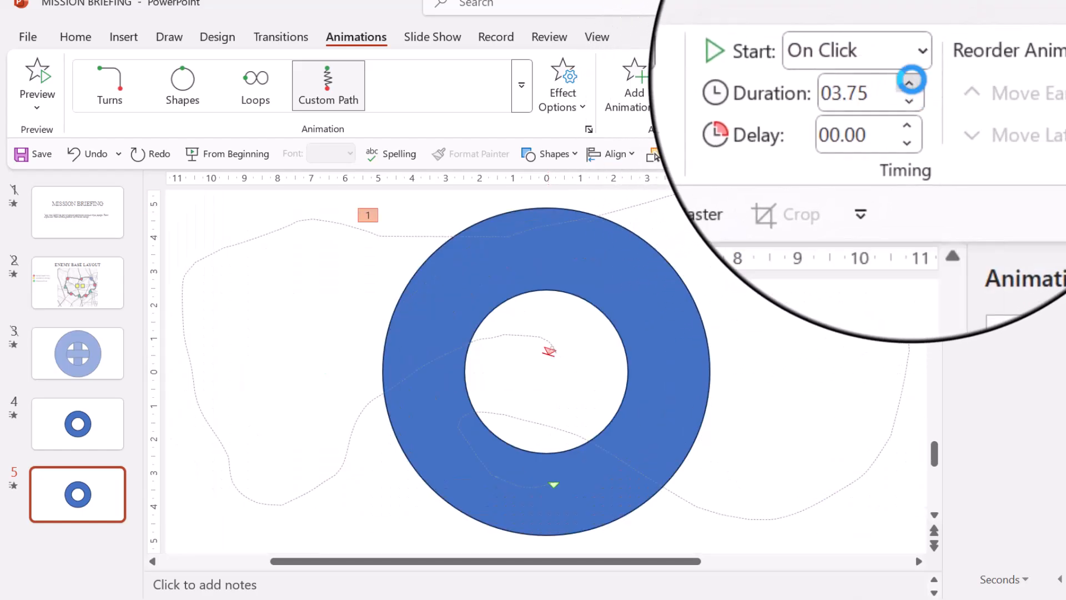
pyautogui.click(911, 81)
pyautogui.click(911, 81)
pyautogui.click(911, 81)
pyautogui.click(911, 81)
pyautogui.click(911, 81)
pyautogui.click(999, 223)
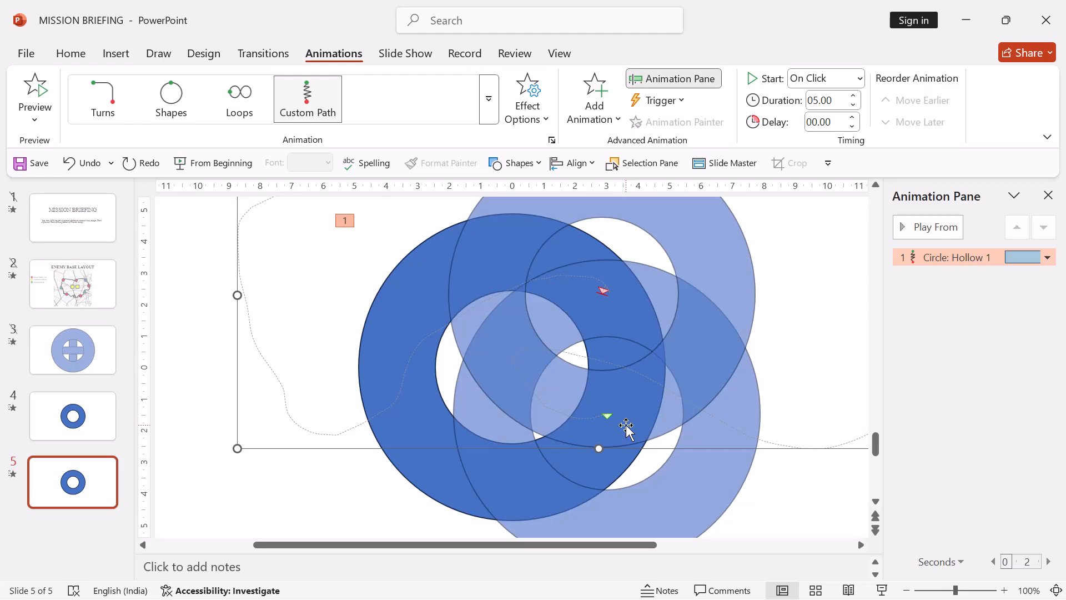
pyautogui.scroll(-4, 631, 383)
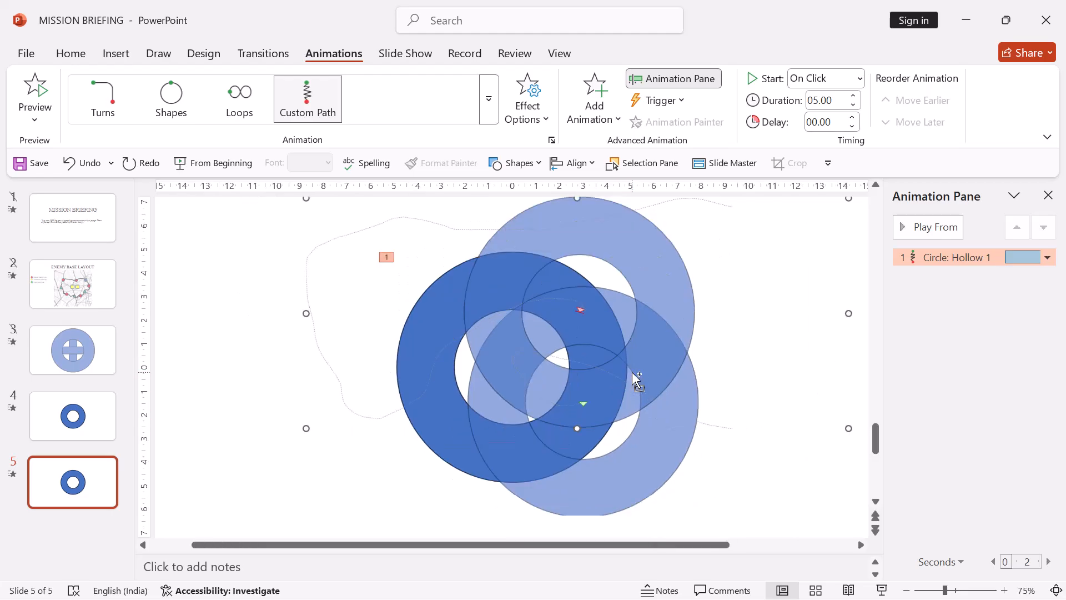
pyautogui.moveTo(807, 218); pyautogui.dragTo(769, 235)
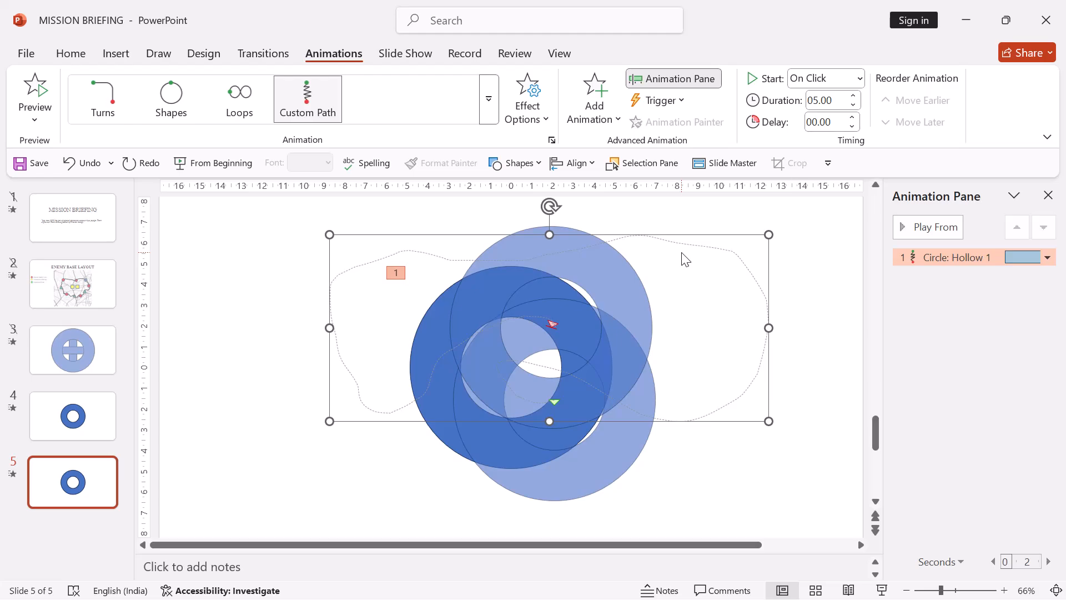
# Step: Delete the custom path animation and move the hollow circle to the slide's lower-left corner
pyautogui.press('Delete')
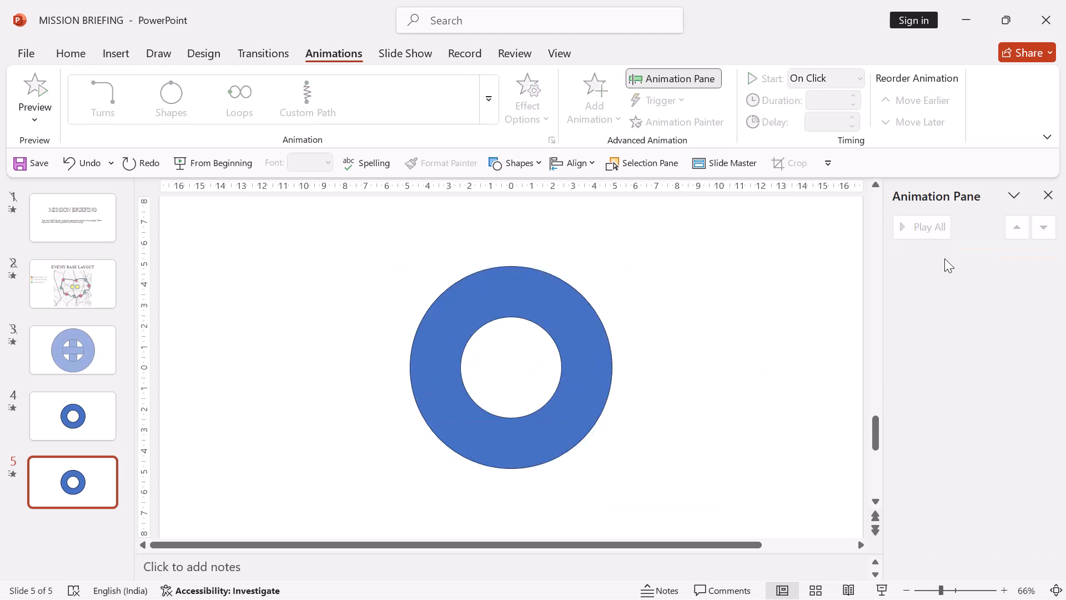
pyautogui.moveTo(572, 329); pyautogui.dragTo(342, 433)
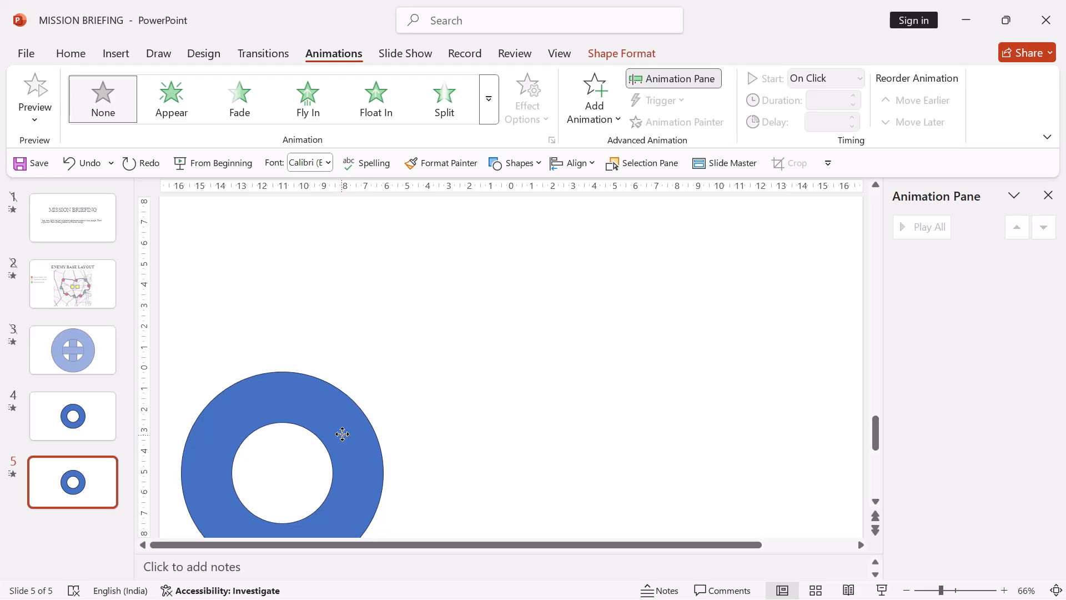
pyautogui.keyDown('ctrl'); pyautogui.scroll(-2, 342, 434); pyautogui.keyUp('ctrl')
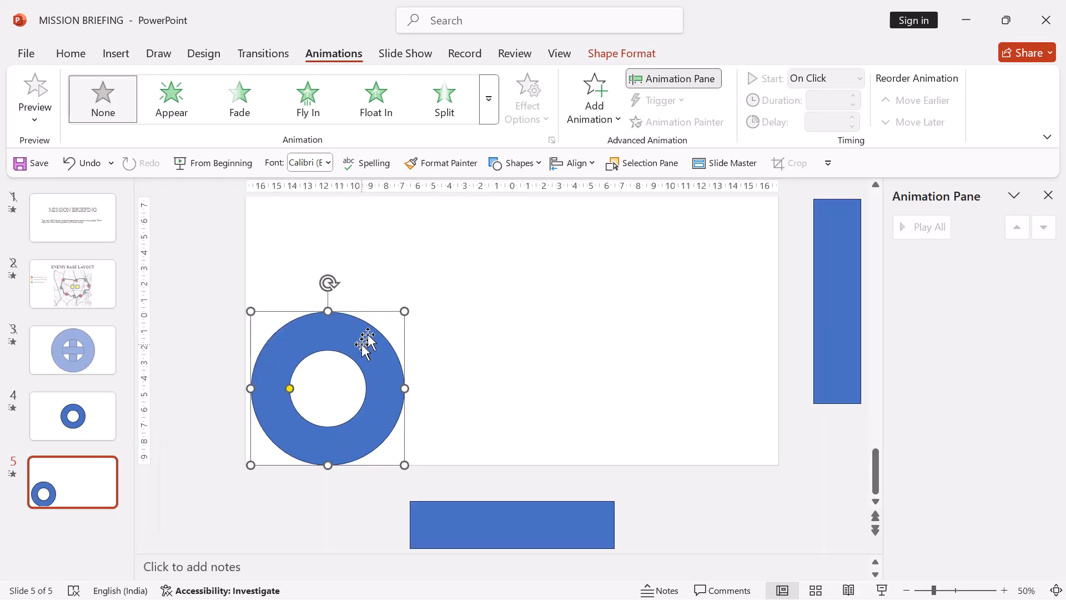
# Step: Draw a freehand Custom Path from the circle up and around the slide's edges to the lower middle, and delete that animation
pyautogui.click(495, 109)
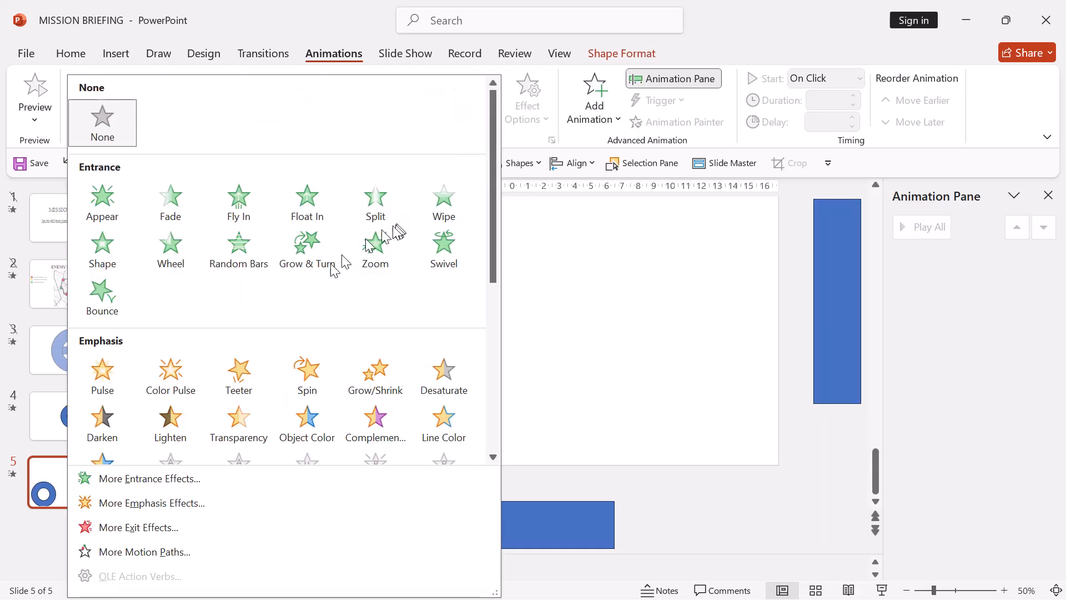
pyautogui.scroll(-5, 274, 411)
pyautogui.click(414, 439)
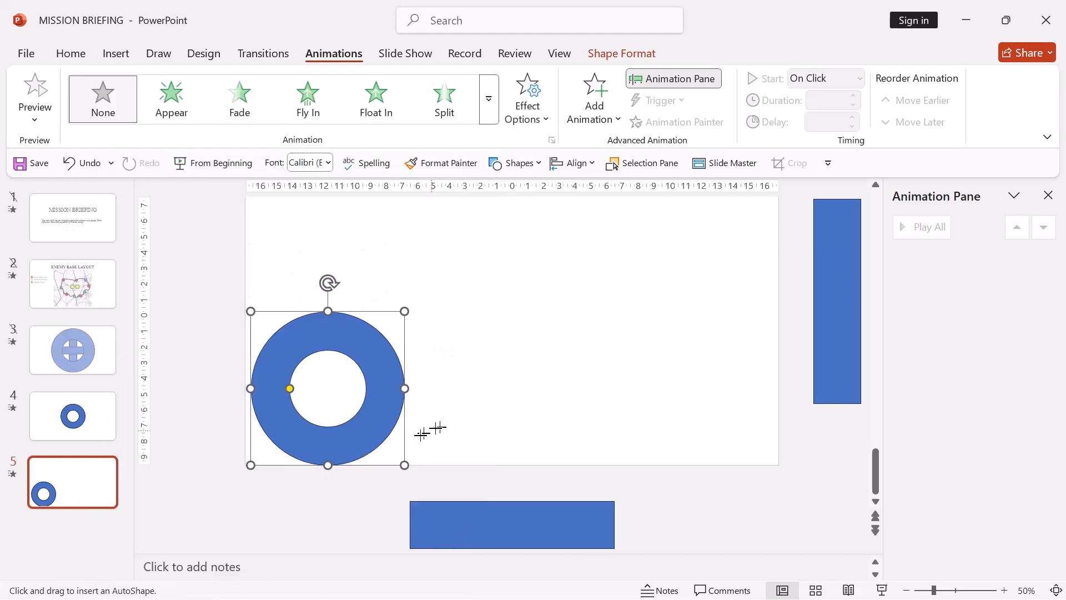
pyautogui.moveTo(323, 383)
pyautogui.mouseDown()
pyautogui.moveTo(331, 225)
pyautogui.moveTo(699, 232)
pyautogui.moveTo(742, 219)
pyautogui.moveTo(744, 442)
pyautogui.moveTo(535, 434)
pyautogui.mouseUp()
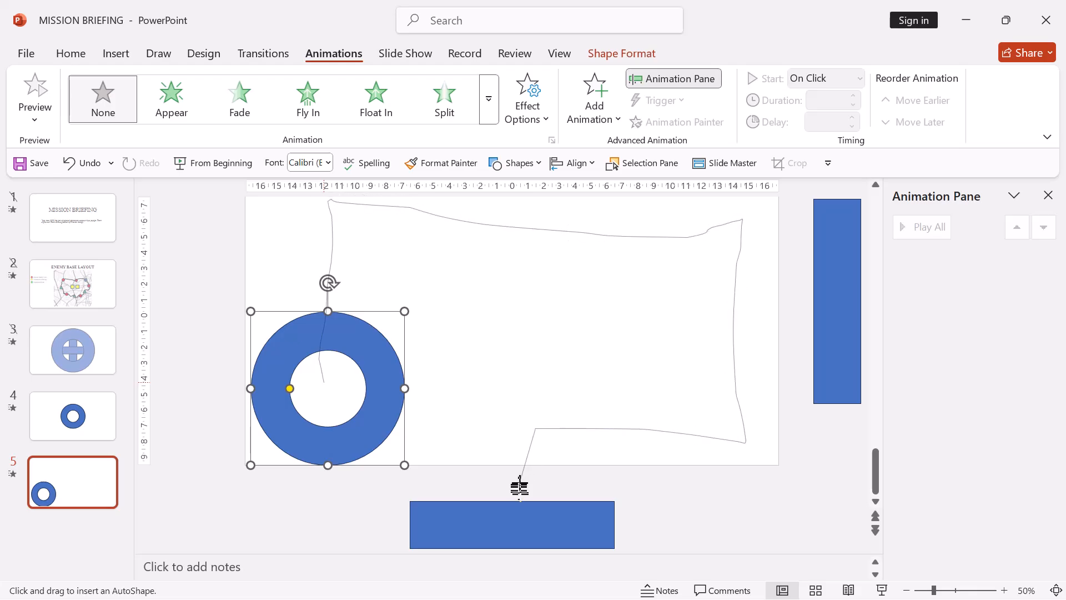
pyautogui.doubleClick(545, 426)
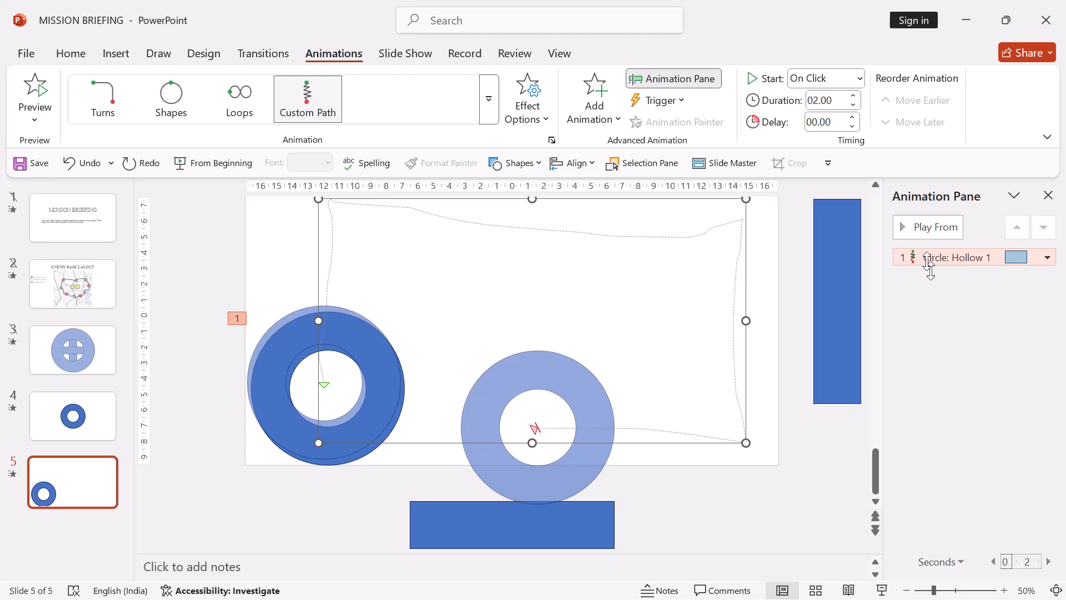
pyautogui.press('Delete')
# Step: Shrink the hollow circle proportionally to less than half its size, keeping it near the slide's lower-left corner
pyautogui.click(363, 351)
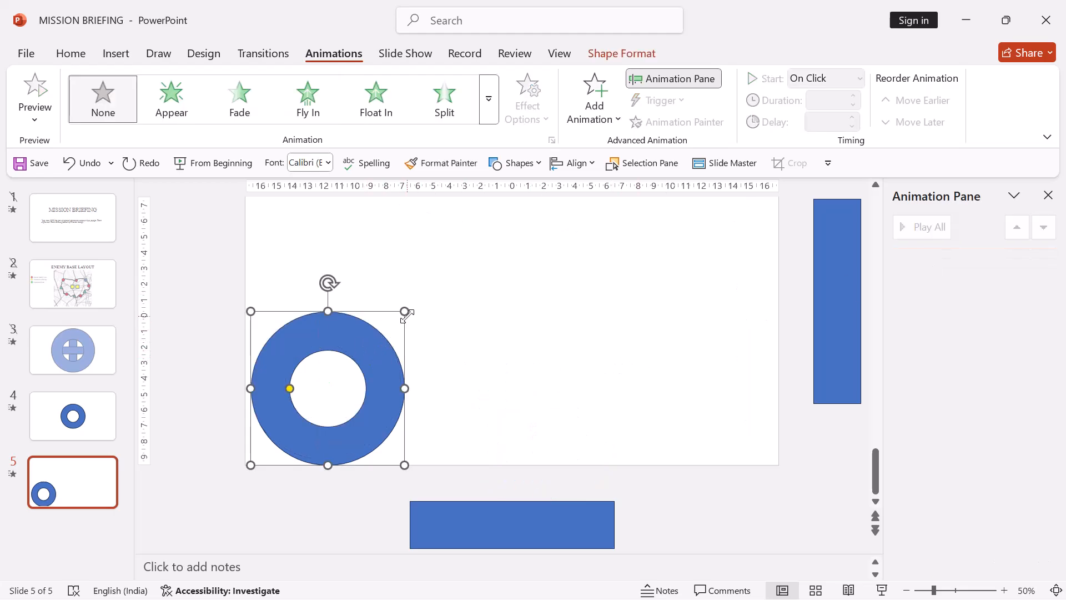
pyautogui.moveTo(404, 311); pyautogui.dragTo(355, 362)
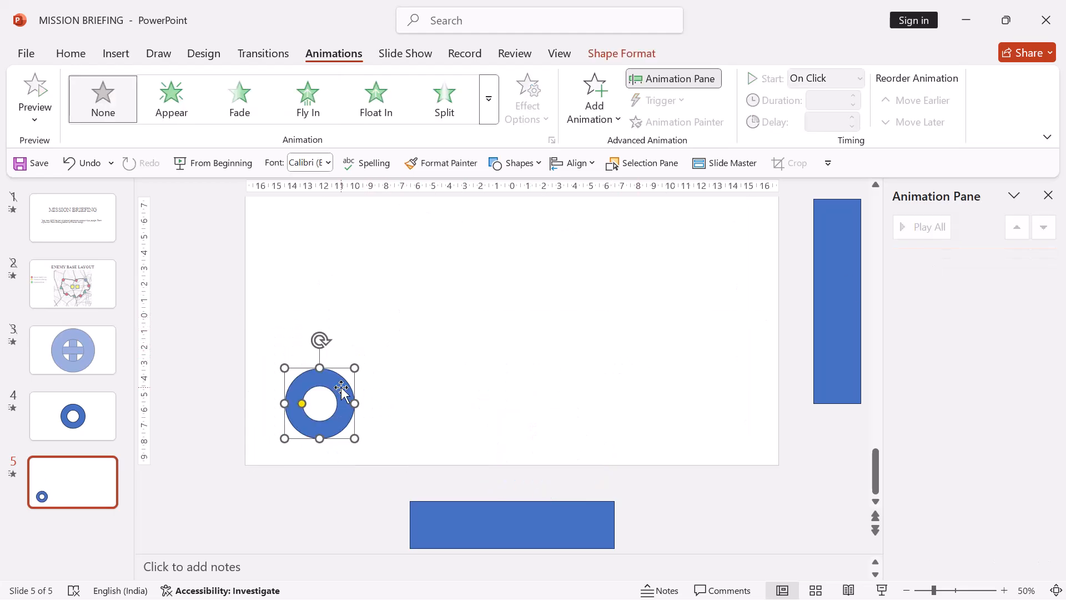
pyautogui.click(431, 387)
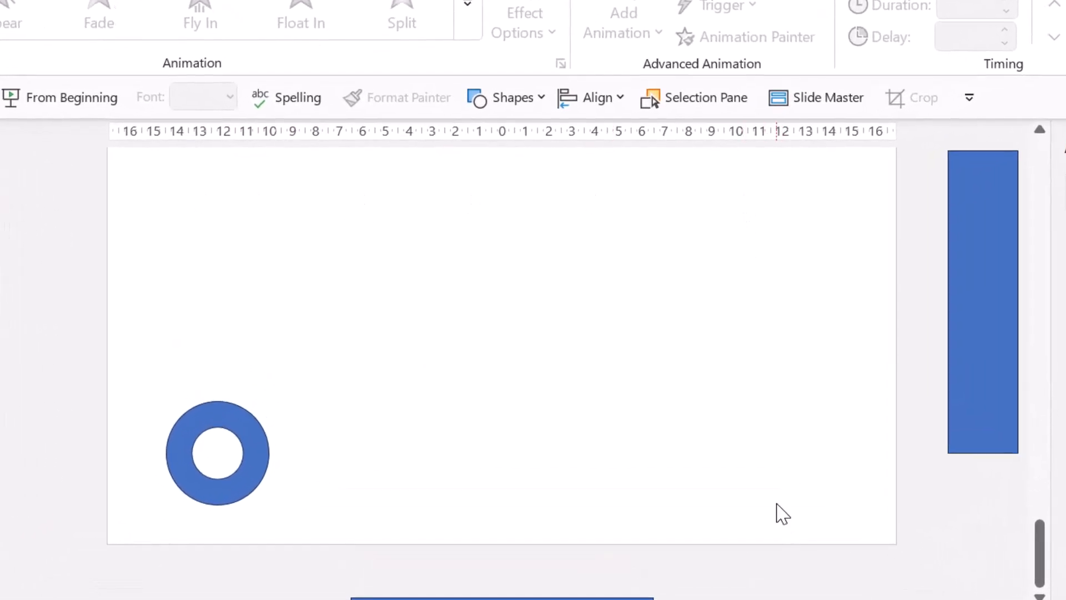
# Step: Duplicate the small hollow circle into the slide's other three corners, aligning the lower-right copy with the lower-left circle
pyautogui.click(226, 409)
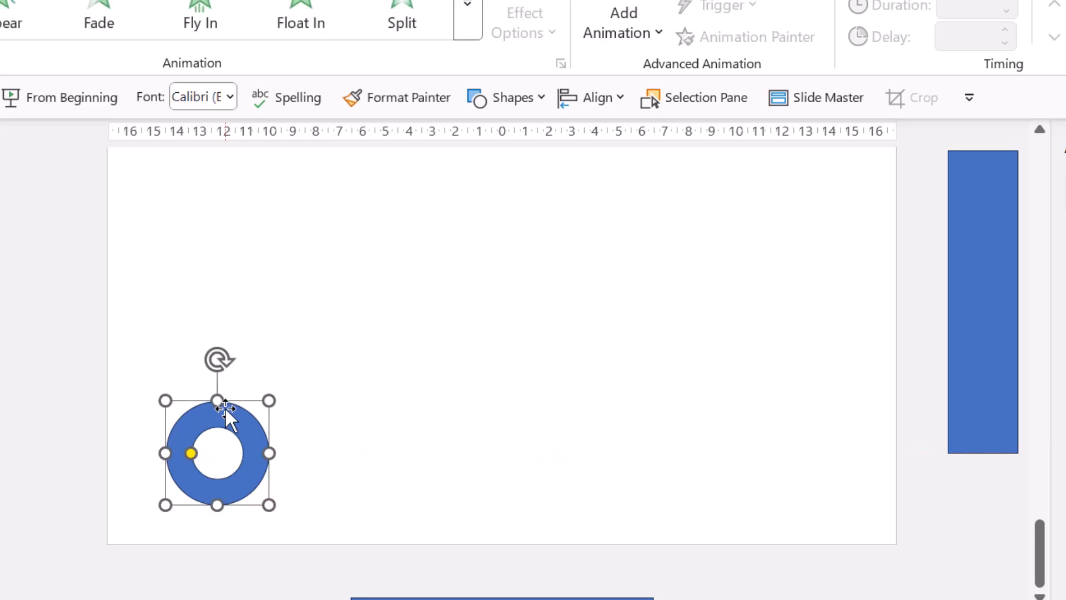
pyautogui.moveTo(232, 414); pyautogui.dragTo(236, 166)
pyautogui.moveTo(258, 257); pyautogui.dragTo(837, 503)
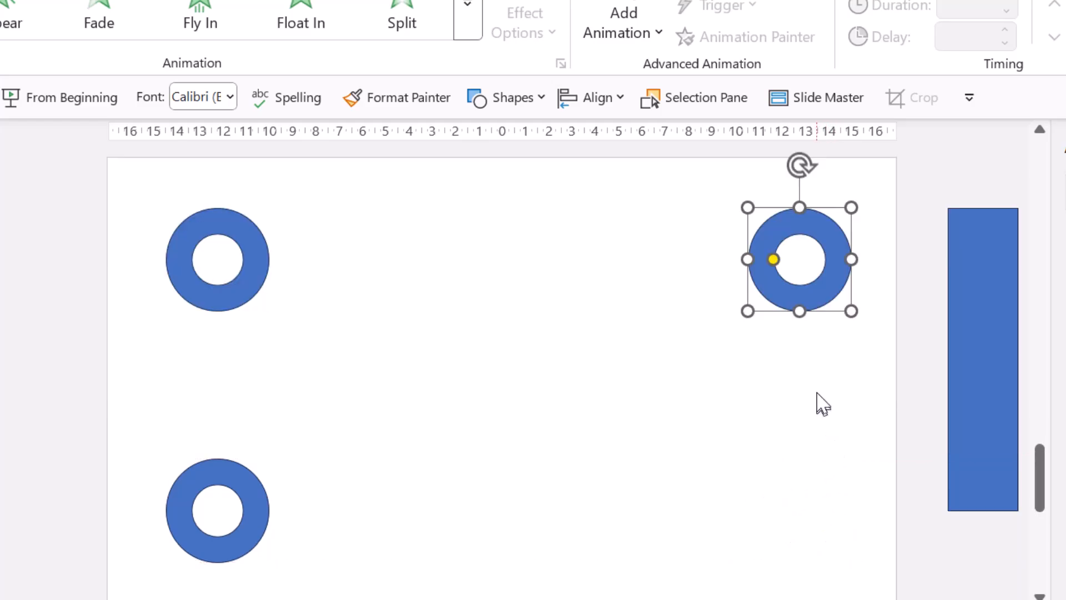
pyautogui.press('F4')
pyautogui.moveTo(935, 288); pyautogui.dragTo(355, 554)
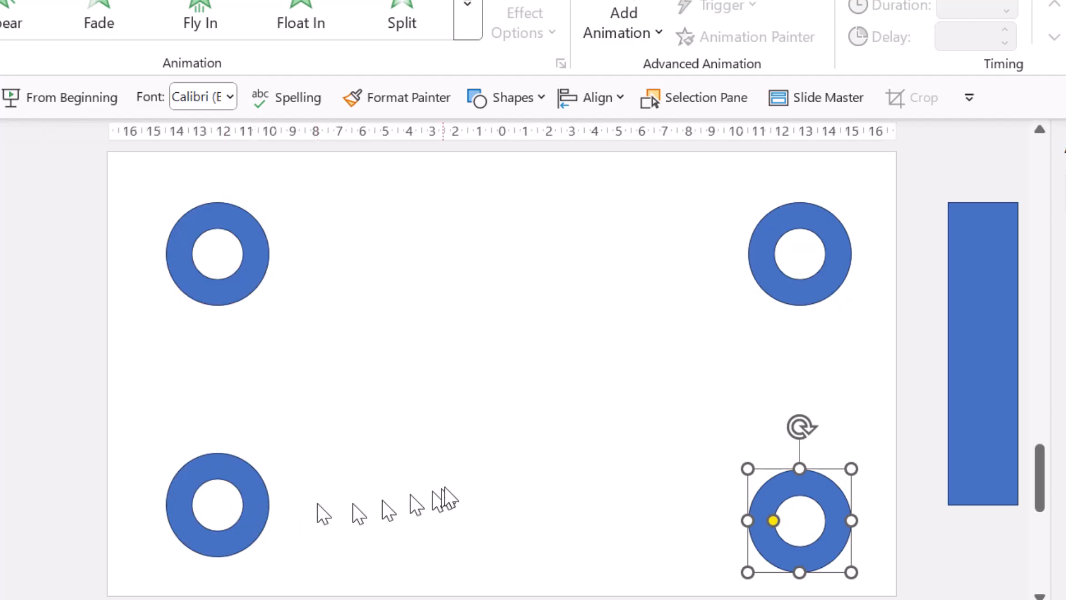
pyautogui.moveTo(787, 488); pyautogui.dragTo(784, 472)
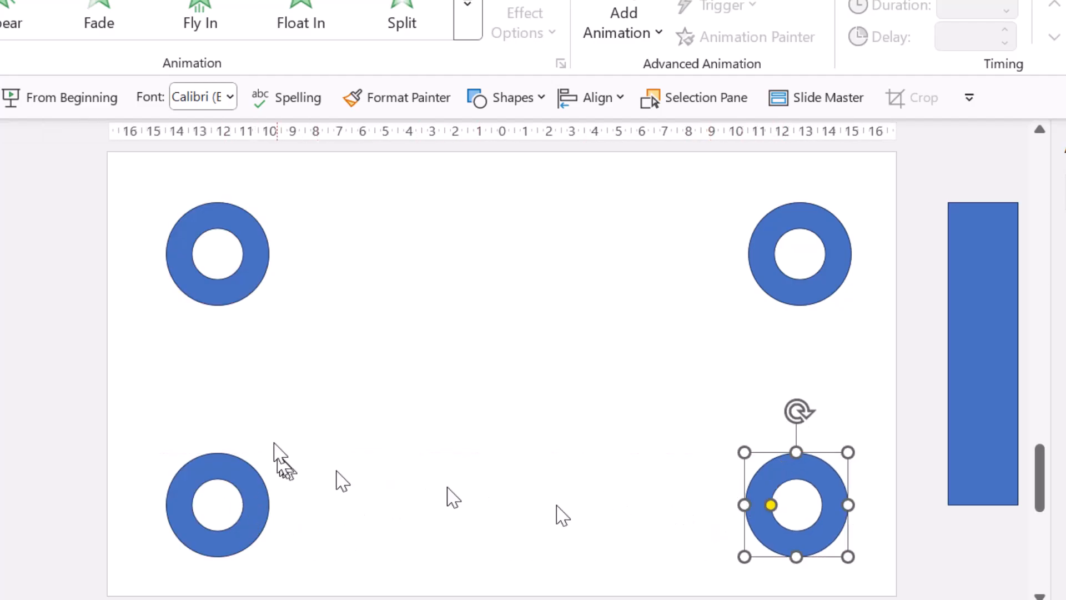
# Step: Apply a Fade entrance animation to all four hollow circles together, leaving out the off-slide rectangles
pyautogui.hotkey('ctrl', 'a')
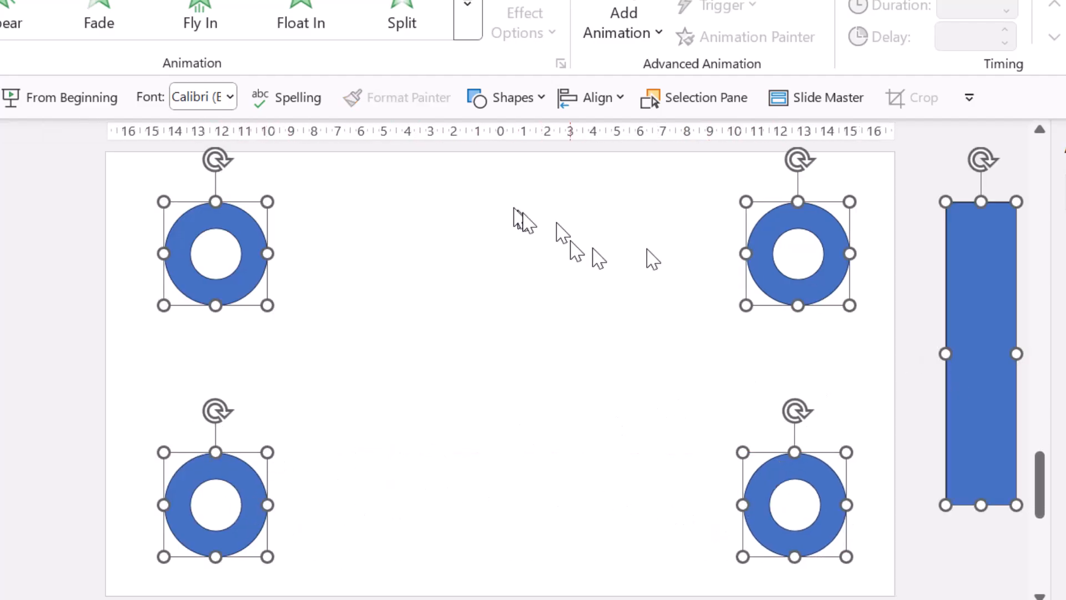
pyautogui.keyDown('shift'); pyautogui.click(994, 483); pyautogui.keyUp('shift')
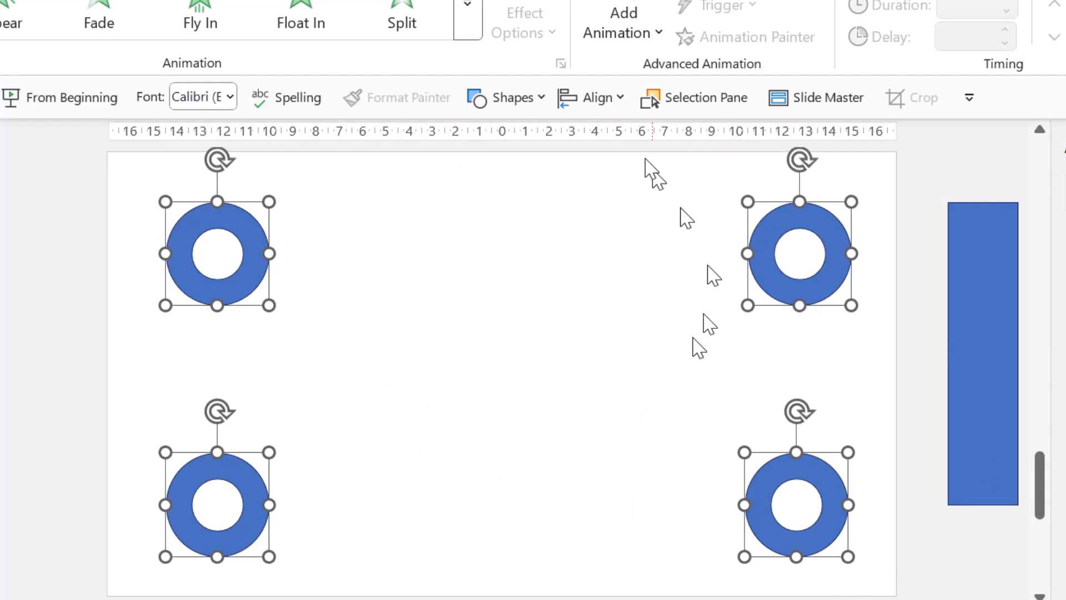
pyautogui.click(99, 10)
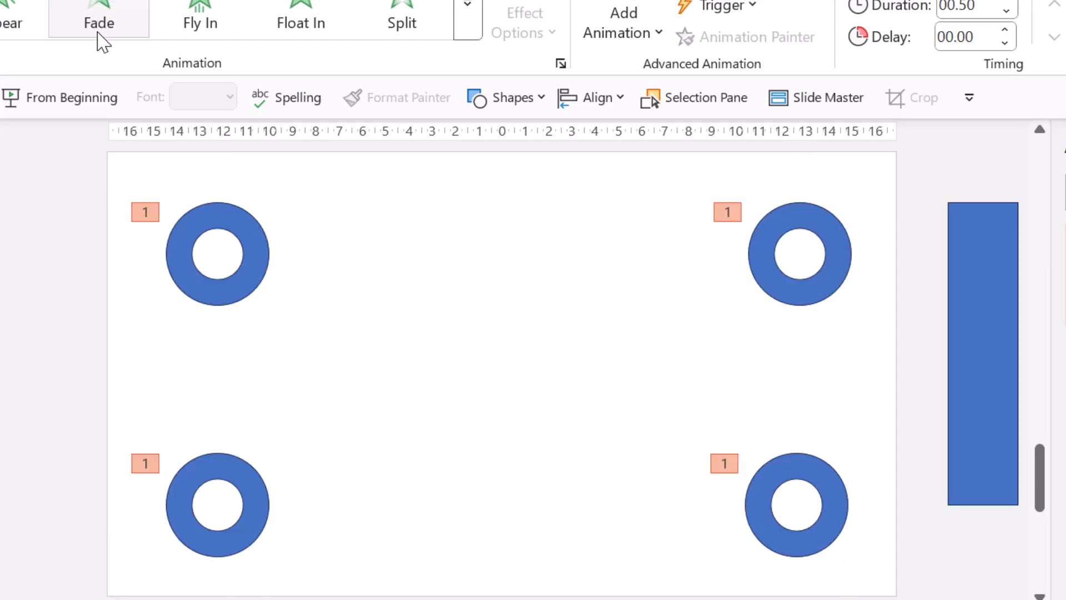
# Step: Replace the lower-left hollow circle's Fade effect with a Lines motion path and set its direction to Up
pyautogui.click(172, 328)
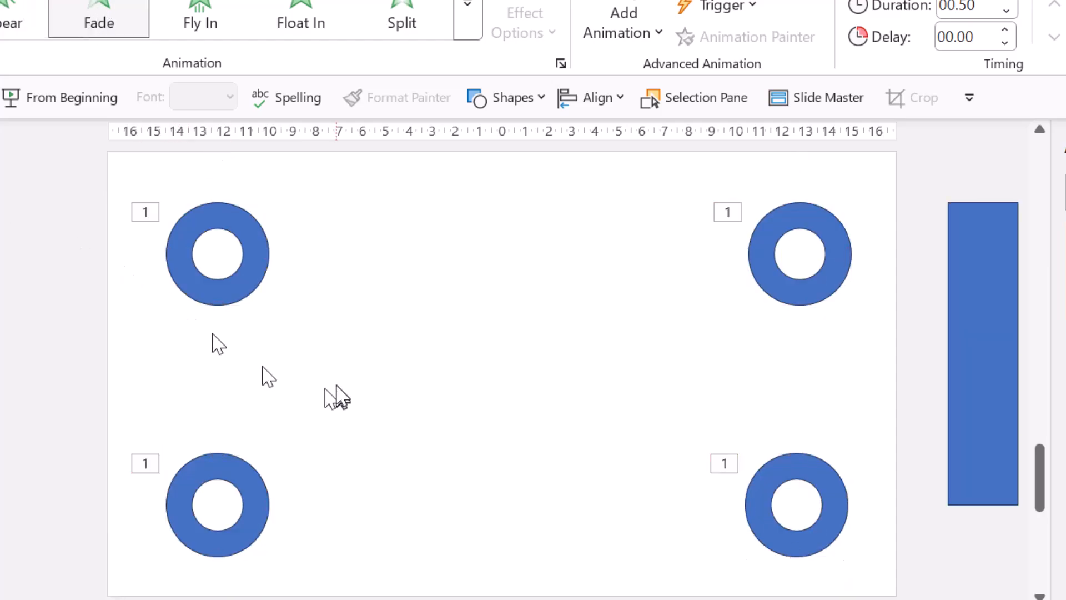
pyautogui.click(213, 503)
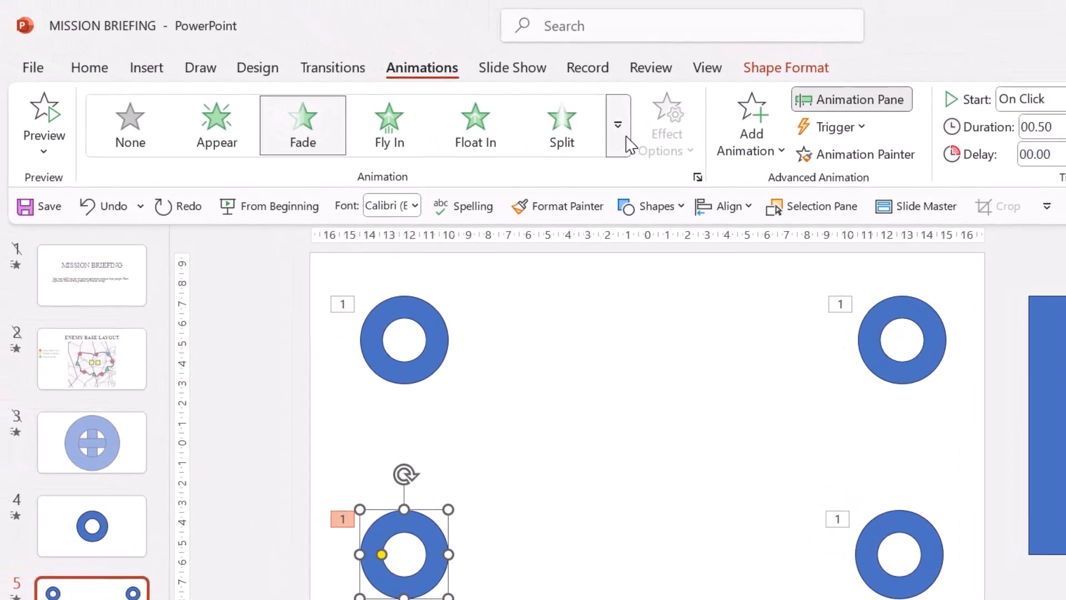
pyautogui.click(521, 46)
pyautogui.scroll(-5, 314, 364)
pyautogui.click(143, 549)
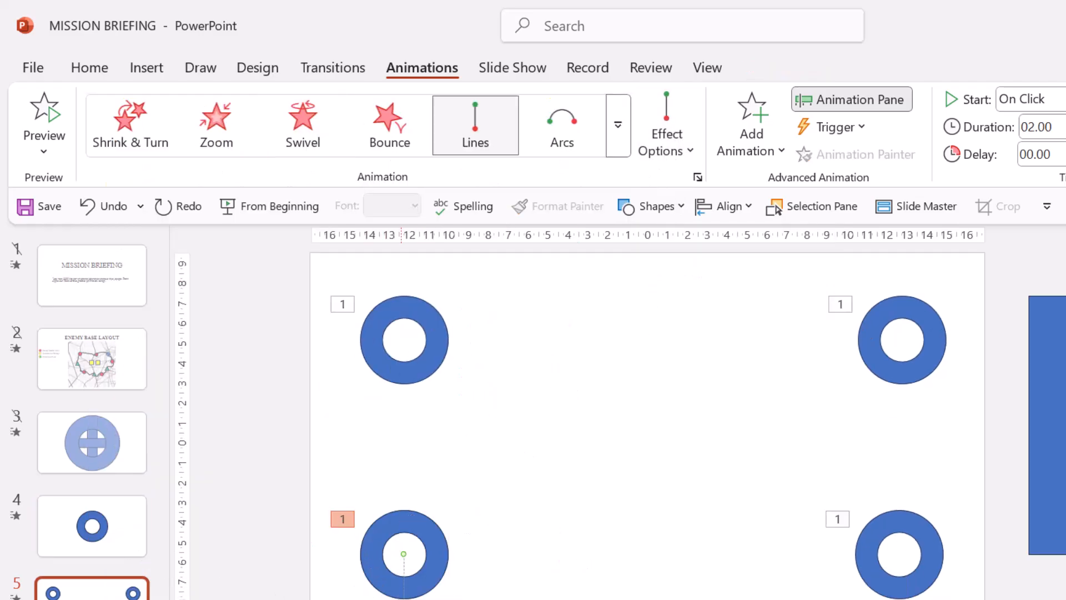
pyautogui.click(691, 151)
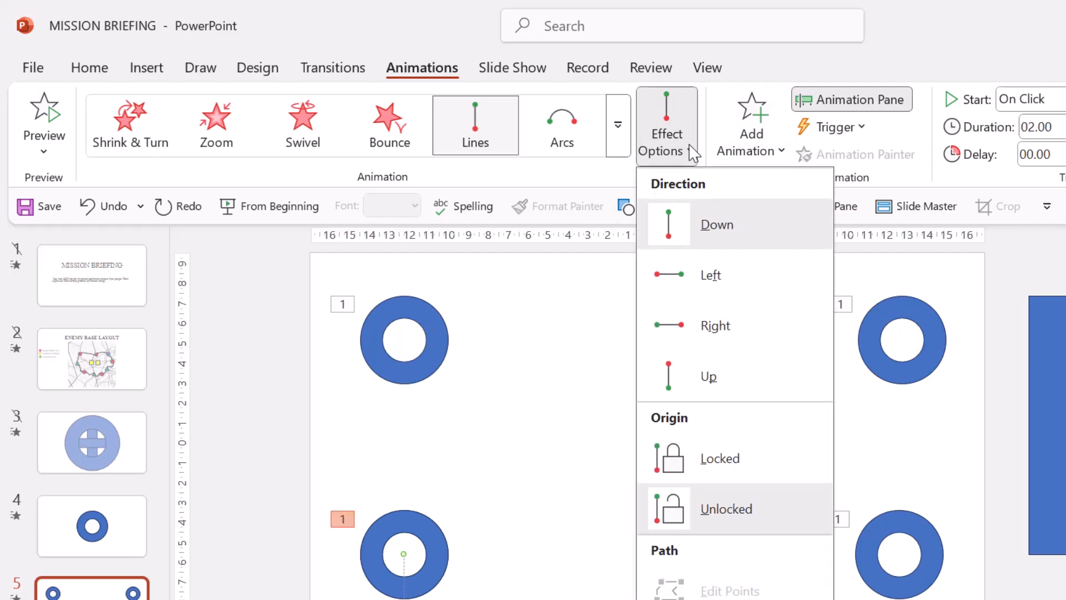
pyautogui.click(706, 382)
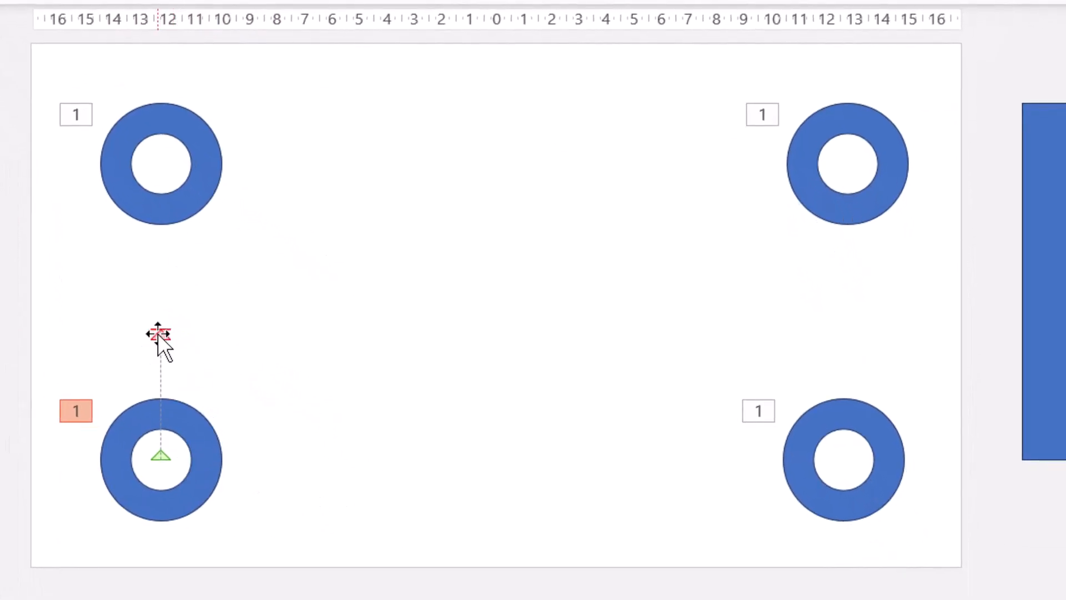
# Step: Extend the end point of the lower-left circle's line path to the center of the upper-left circle
pyautogui.click(257, 423)
pyautogui.moveTo(159, 331); pyautogui.dragTo(162, 164)
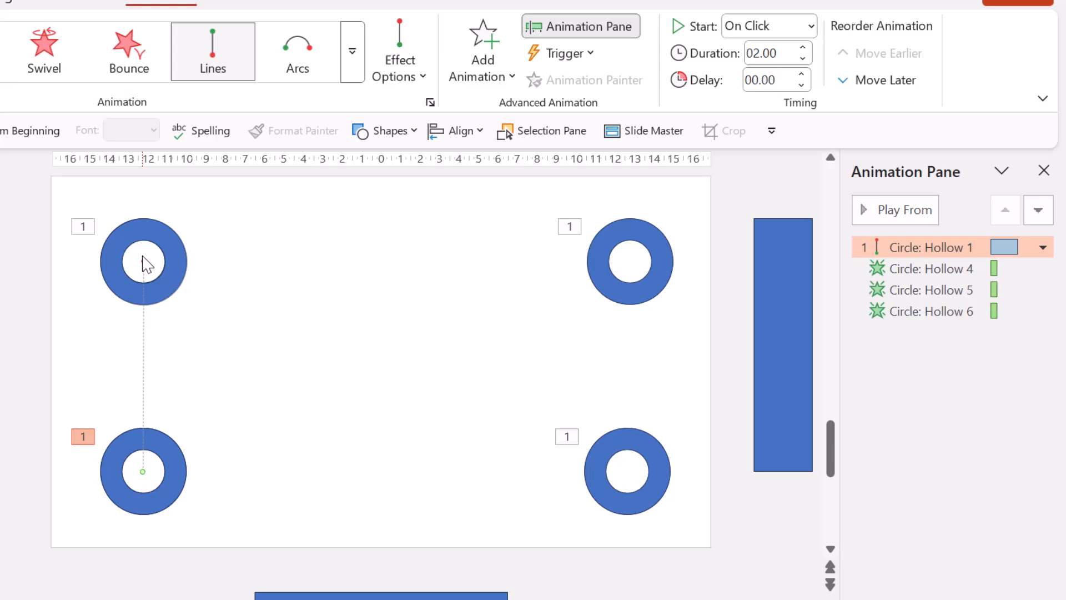
pyautogui.click(226, 440)
# Step: Add a Fade entrance animation to the lower-left circle alongside its line path
pyautogui.click(168, 454)
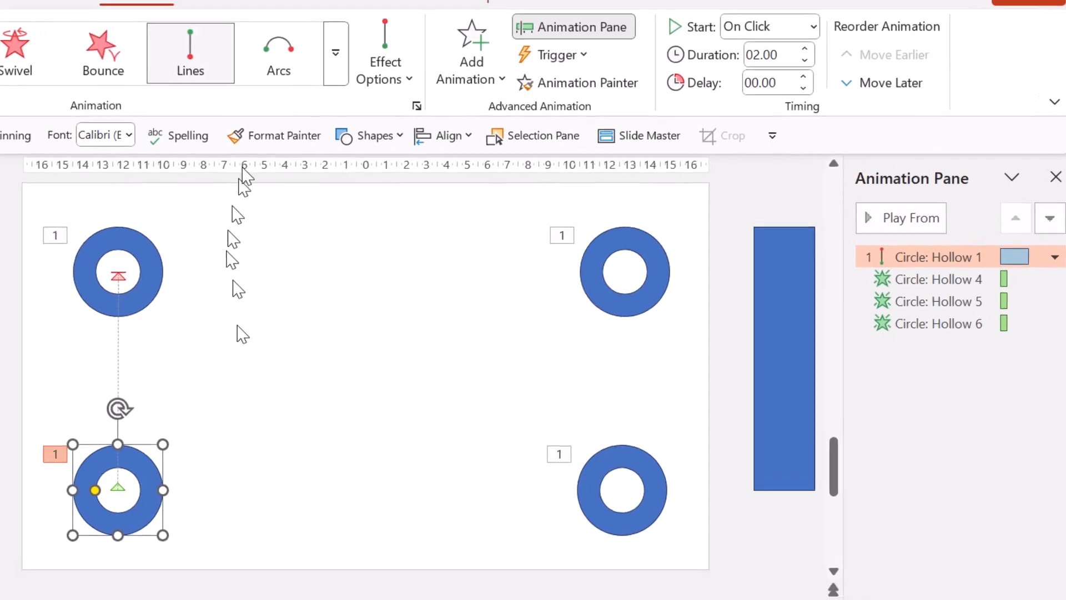
pyautogui.click(299, 108)
pyautogui.click(497, 252)
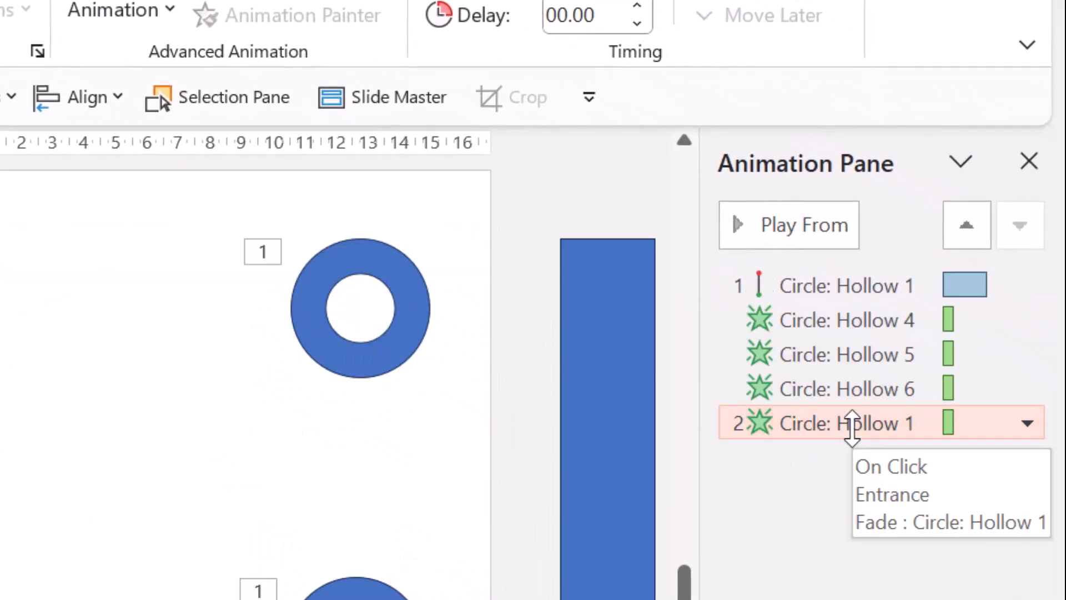
# Step: Move the lower-left circle's Fade to the start of the animation order and set its line path to Start After Previous
pyautogui.moveTo(852, 427); pyautogui.dragTo(824, 281)
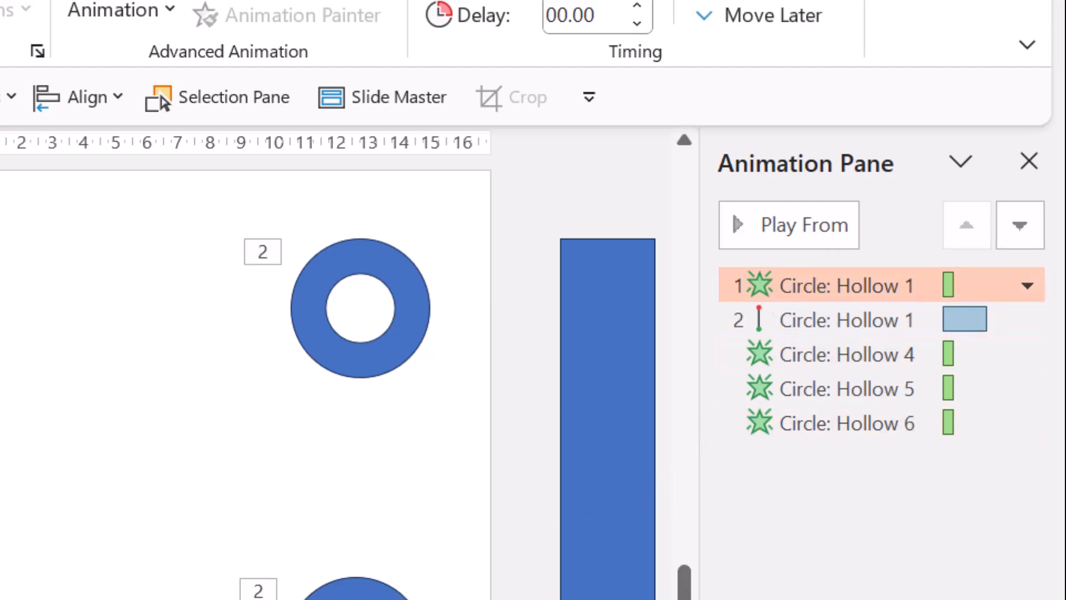
pyautogui.rightClick(802, 324)
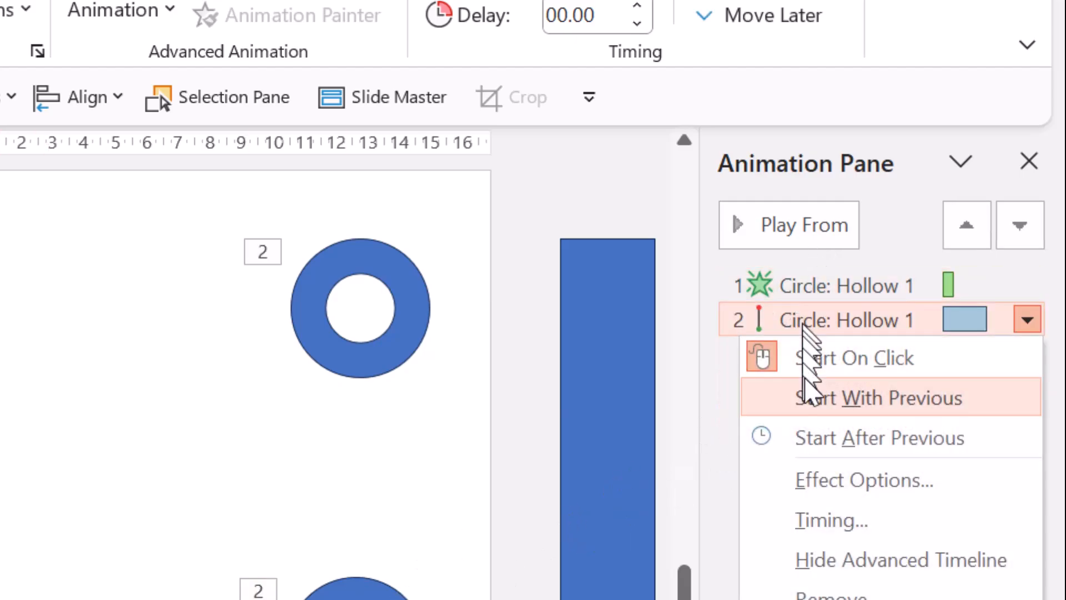
pyautogui.click(825, 438)
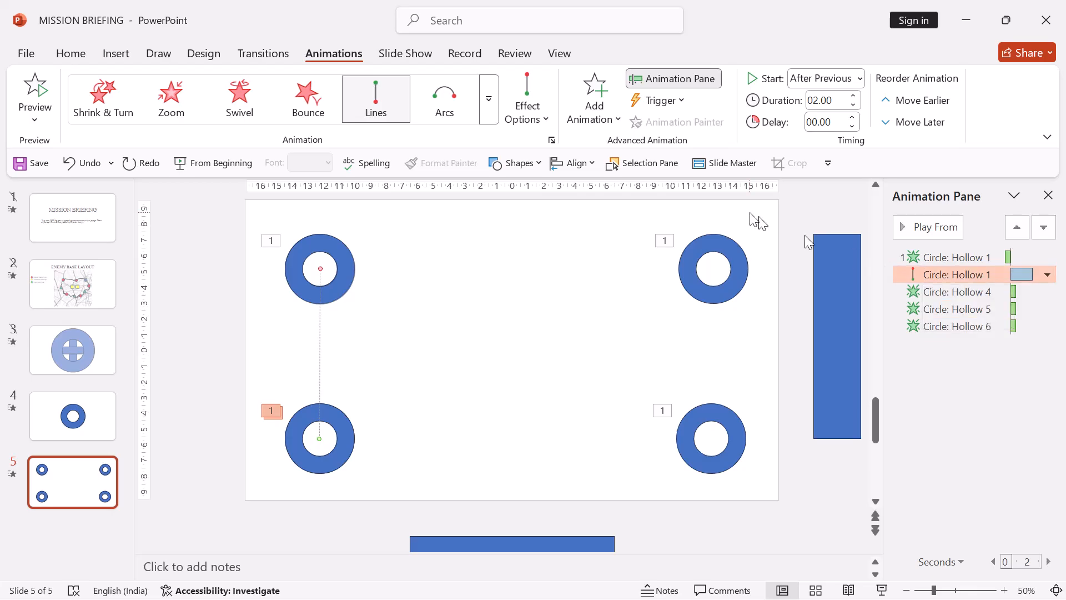
# Step: Add a Disappear exit animation to the lower-left circle
pyautogui.click(594, 97)
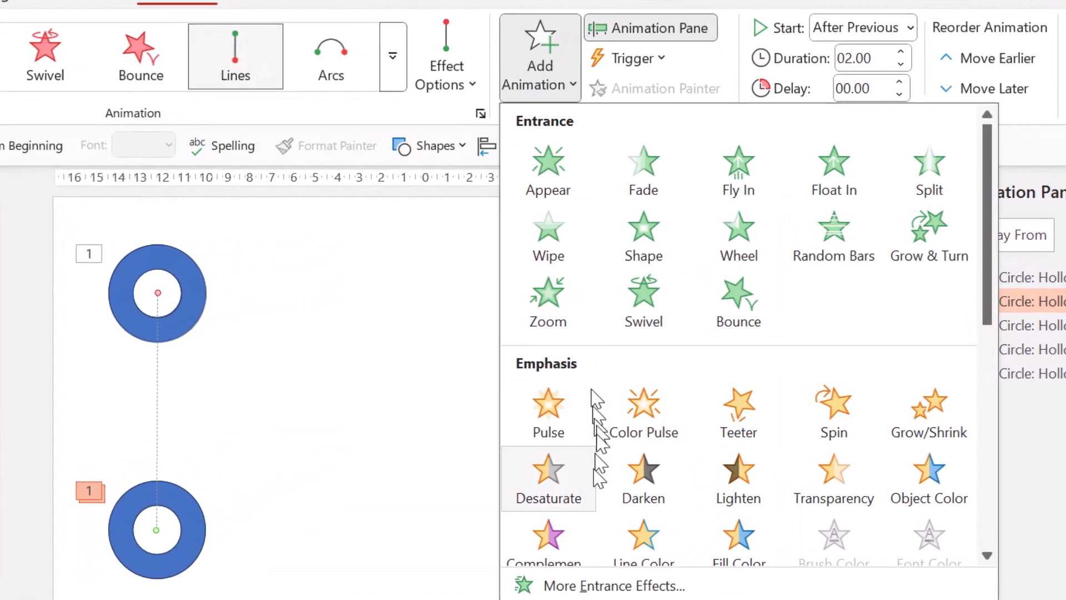
pyautogui.scroll(-6, 588, 499)
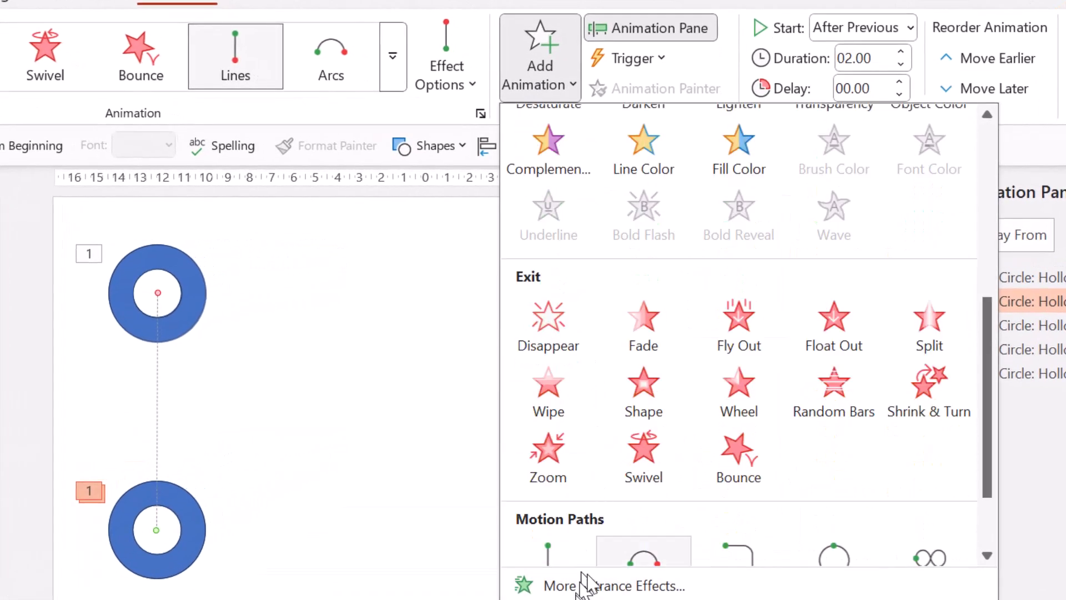
pyautogui.scroll(5, 594, 445)
pyautogui.scroll(-5, 616, 361)
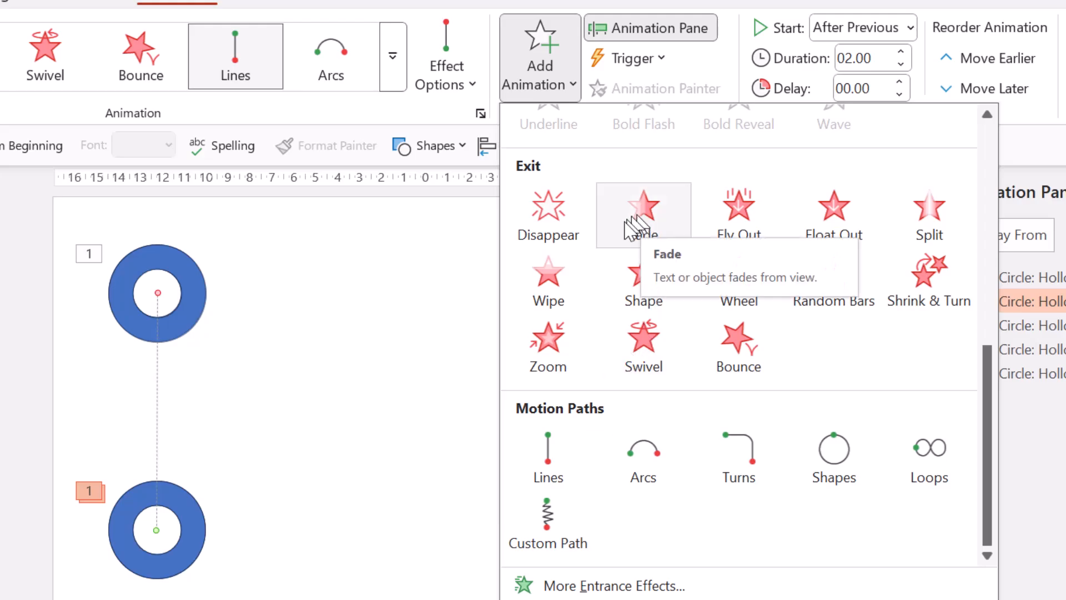
pyautogui.click(548, 217)
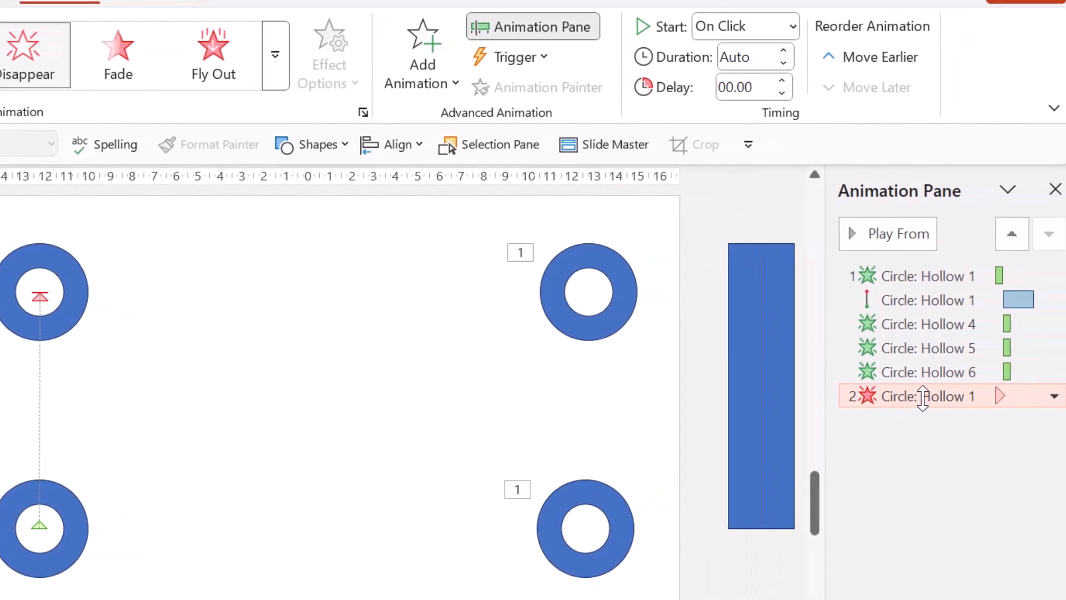
# Step: Place the Disappear exit directly after the lower-left circle's line path and set it to Start After Previous
pyautogui.moveTo(923, 397); pyautogui.dragTo(894, 311)
pyautogui.rightClick(924, 325)
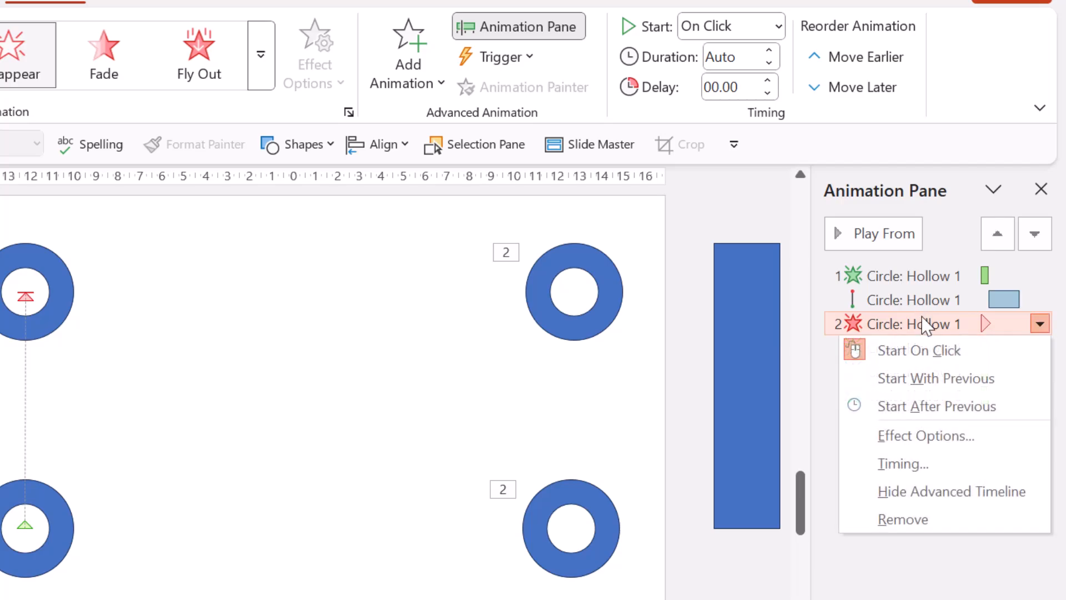
pyautogui.click(938, 406)
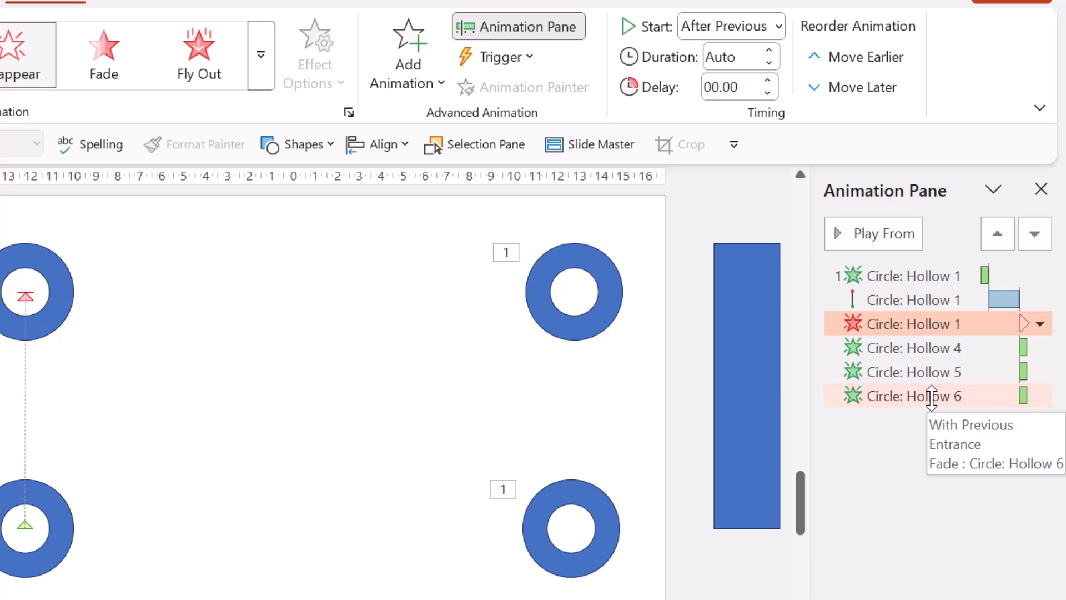
pyautogui.click(942, 348)
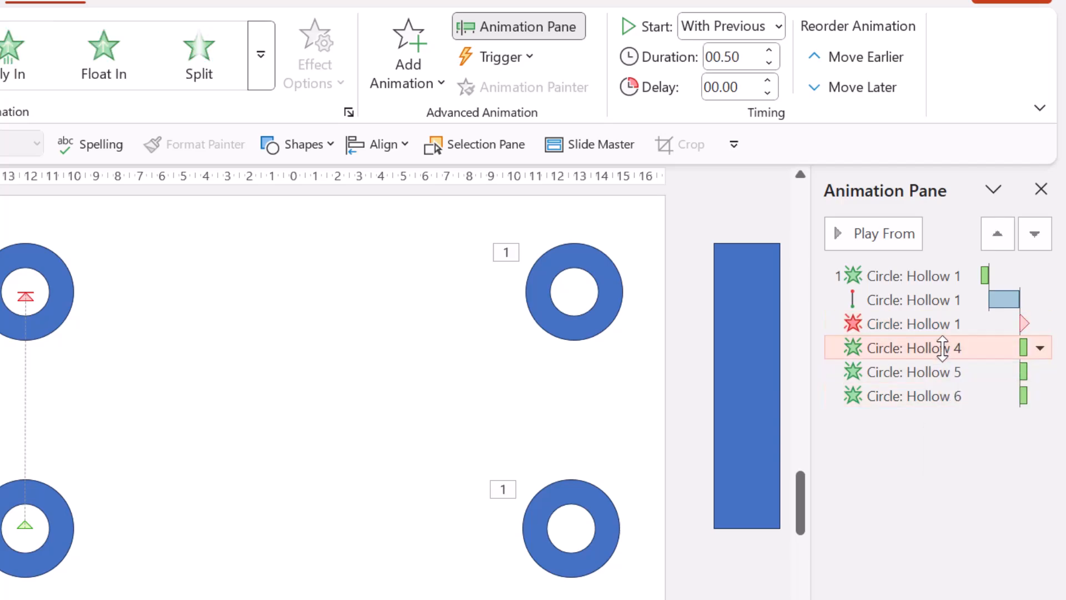
pyautogui.rightClick(943, 350)
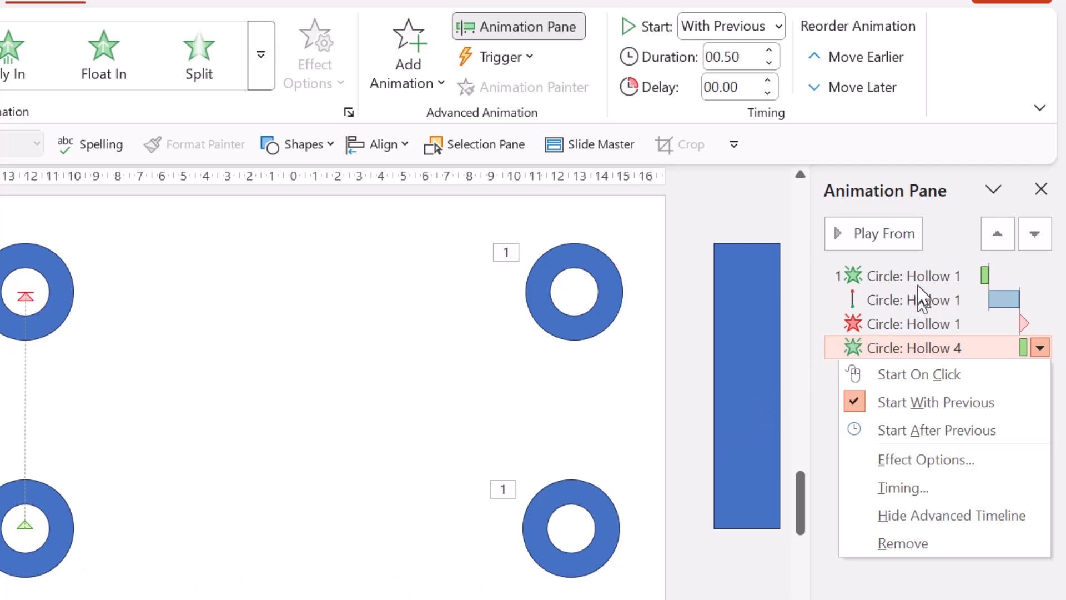
pyautogui.click(893, 488)
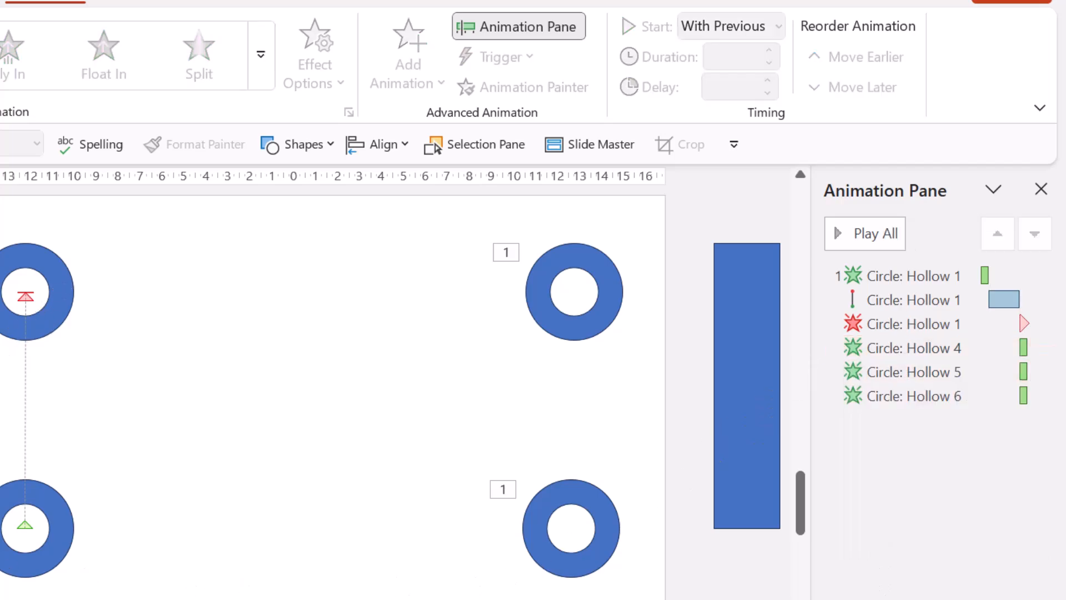
# Step: Add a Lines motion path to the upper-left circle and set its direction to Right
pyautogui.click(892, 348)
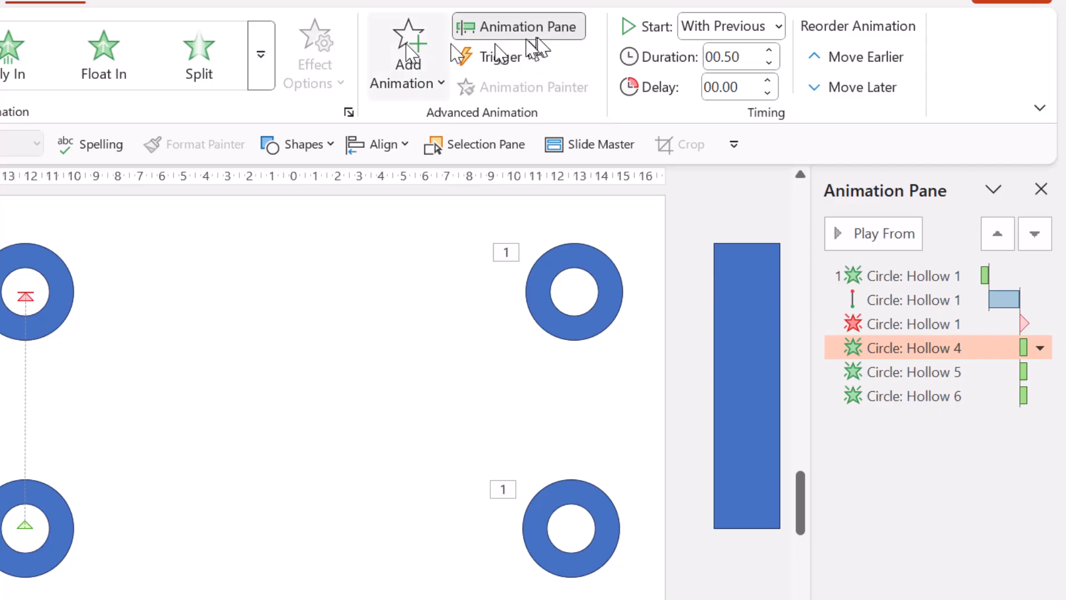
pyautogui.click(428, 83)
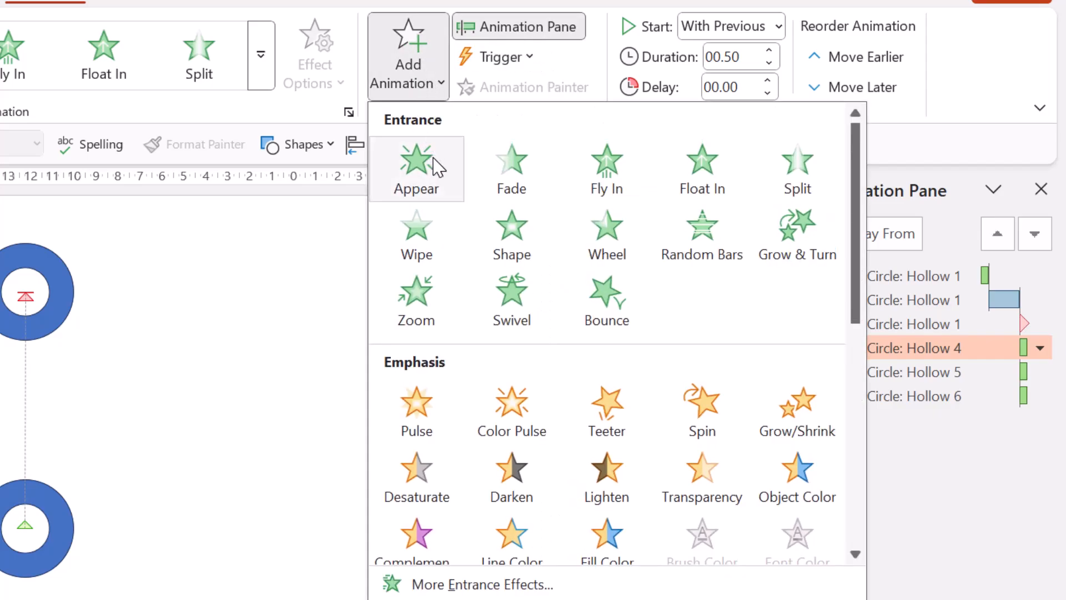
pyautogui.scroll(-5, 589, 433)
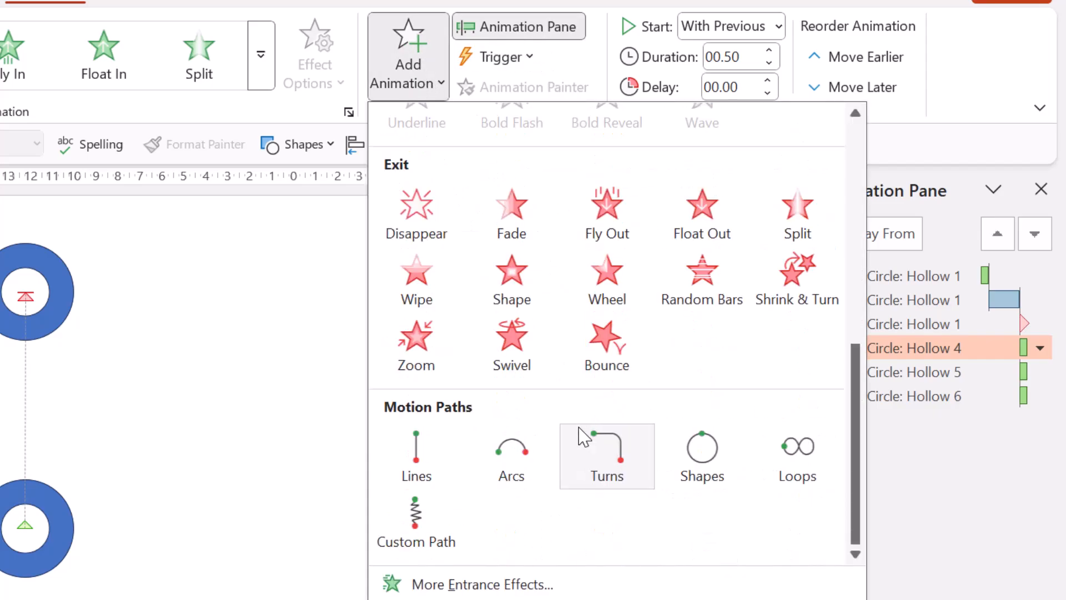
pyautogui.click(437, 484)
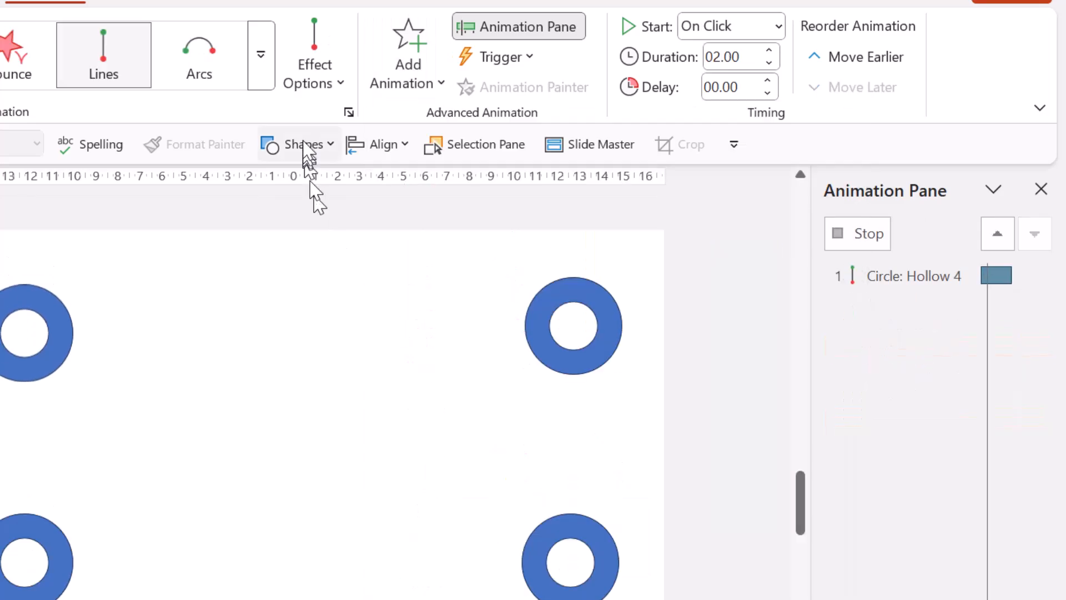
pyautogui.click(316, 89)
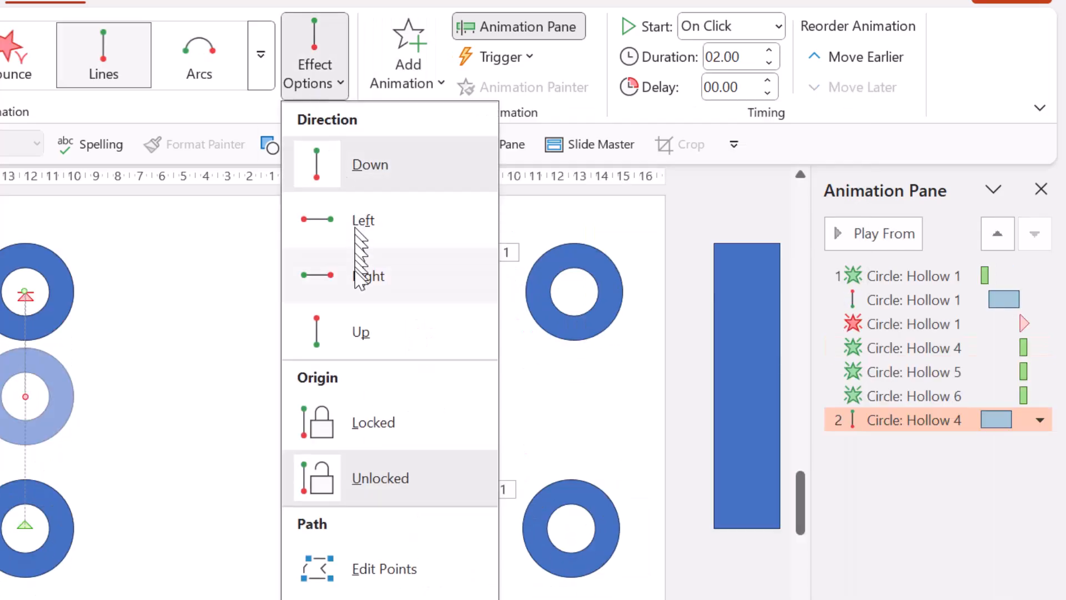
pyautogui.click(360, 286)
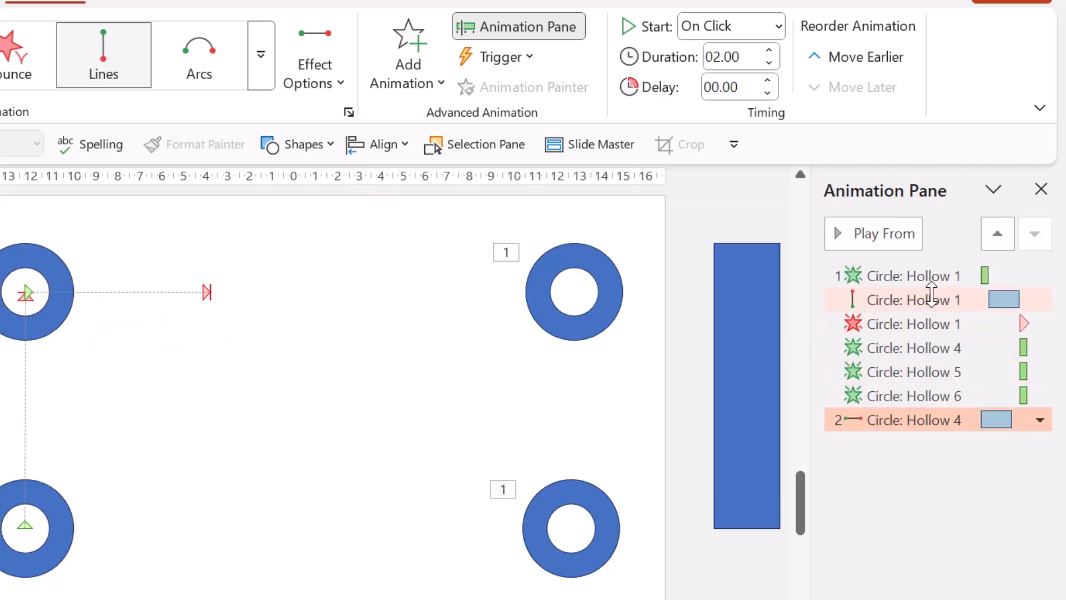
# Step: Move the upper-left circle's line path directly after its Fade entrance in the animation order
pyautogui.moveTo(910, 411); pyautogui.dragTo(907, 367)
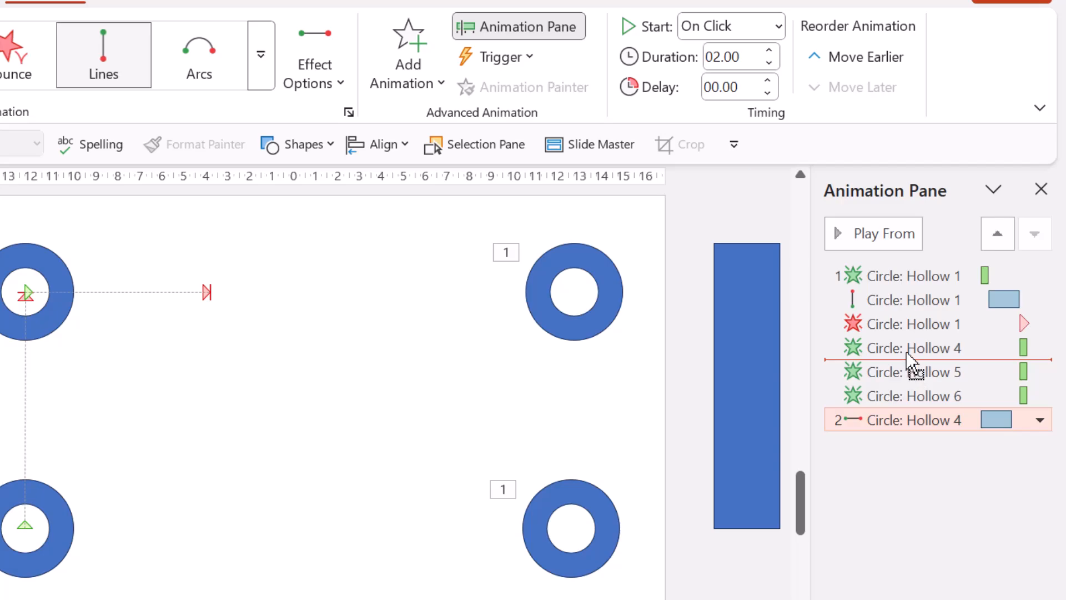
pyautogui.moveTo(906, 353); pyautogui.dragTo(908, 355)
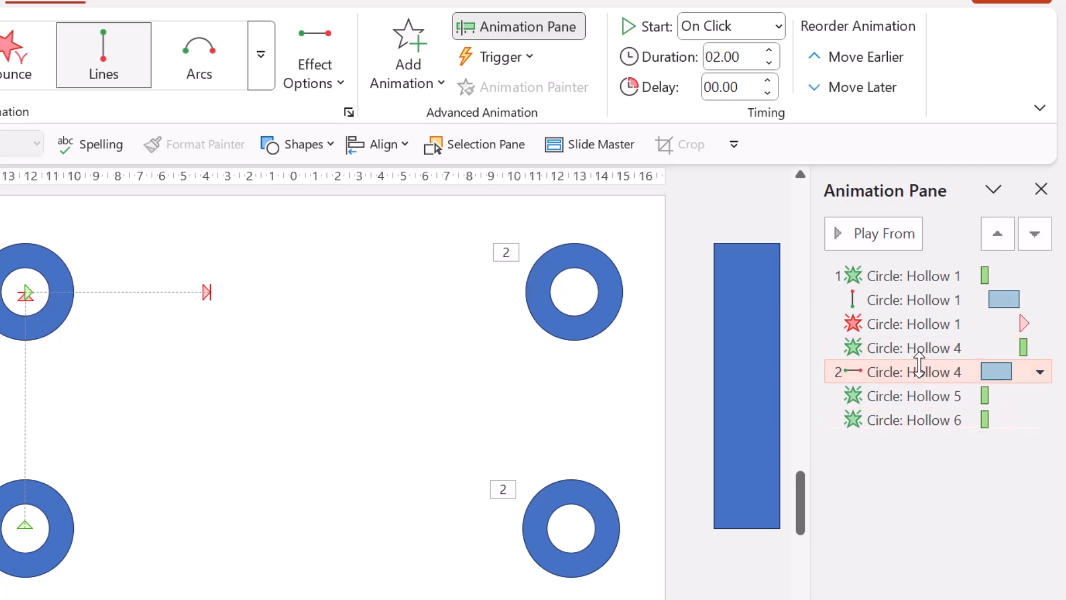
pyautogui.click(919, 371)
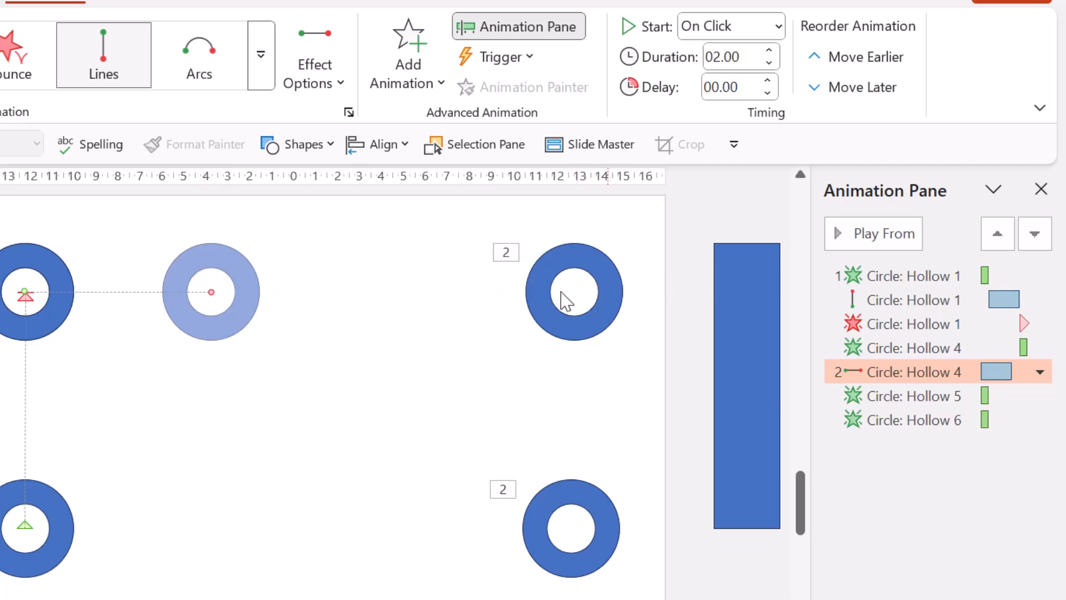
# Step: Set the upper-left circle's line path to Start After Previous and widen the Animation Pane
pyautogui.click(37, 488)
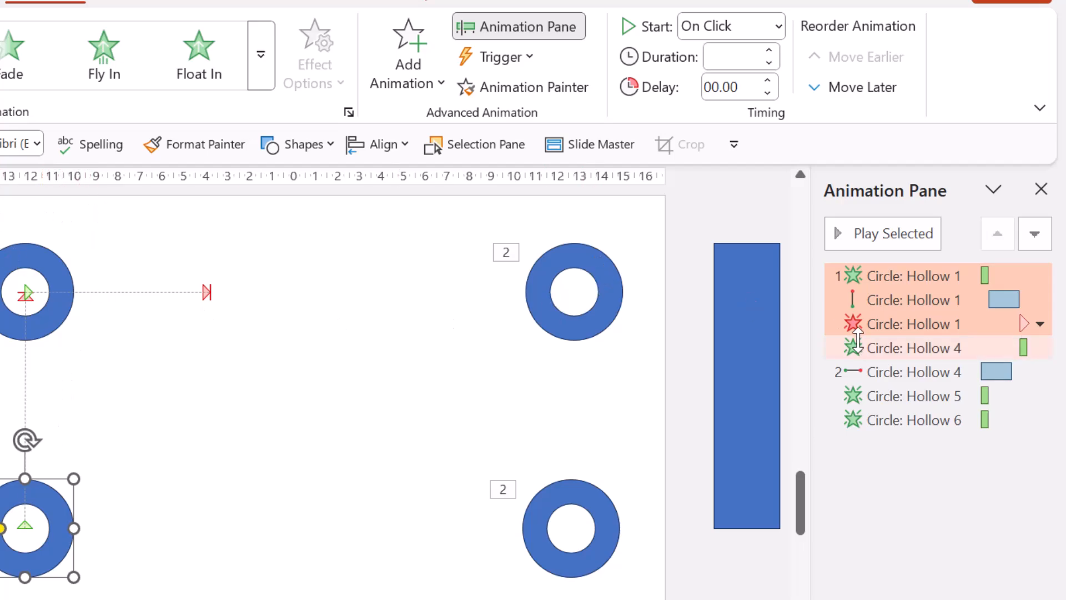
pyautogui.moveTo(926, 347); pyautogui.dragTo(920, 367)
pyautogui.click(920, 371)
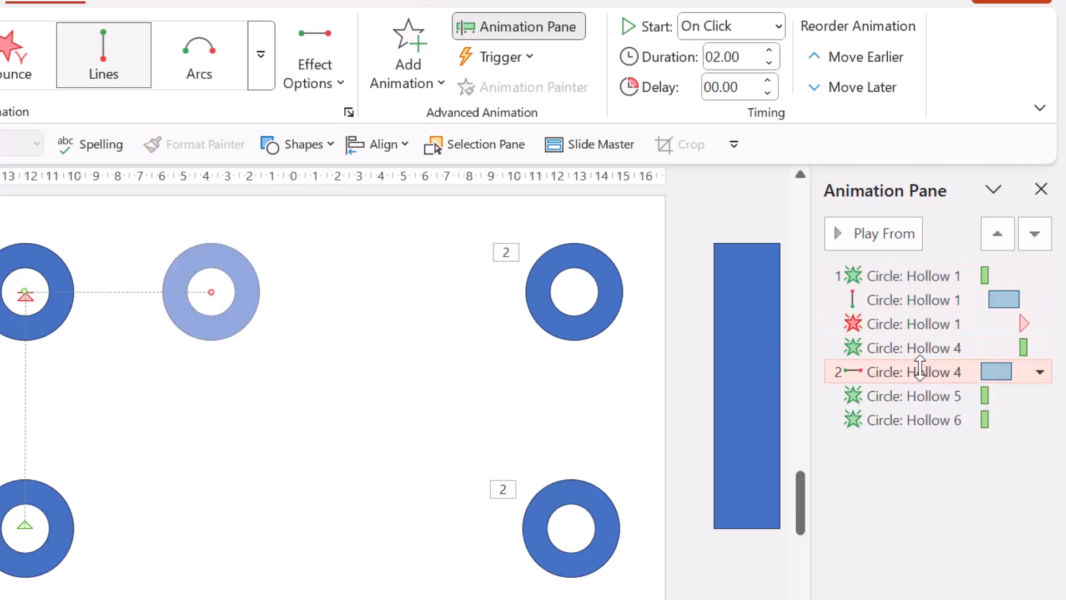
pyautogui.rightClick(920, 370)
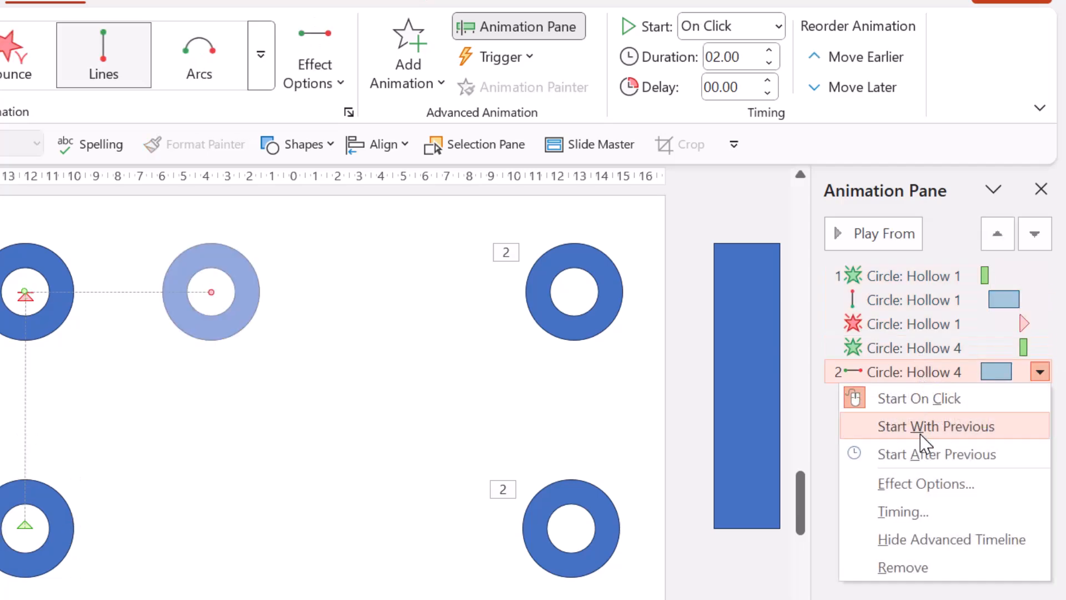
pyautogui.click(924, 453)
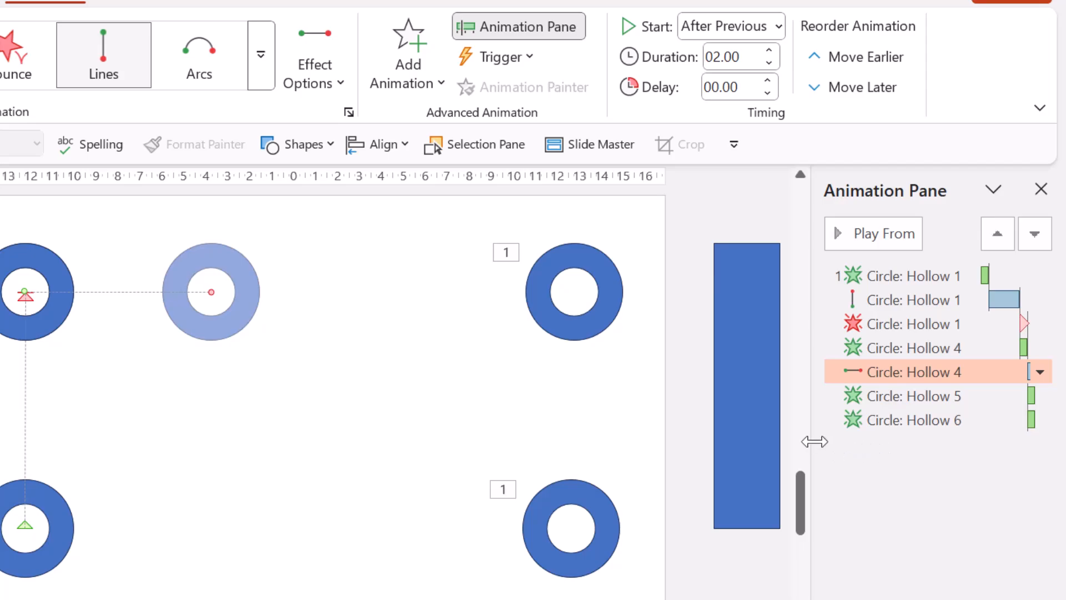
pyautogui.moveTo(807, 440); pyautogui.dragTo(581, 440)
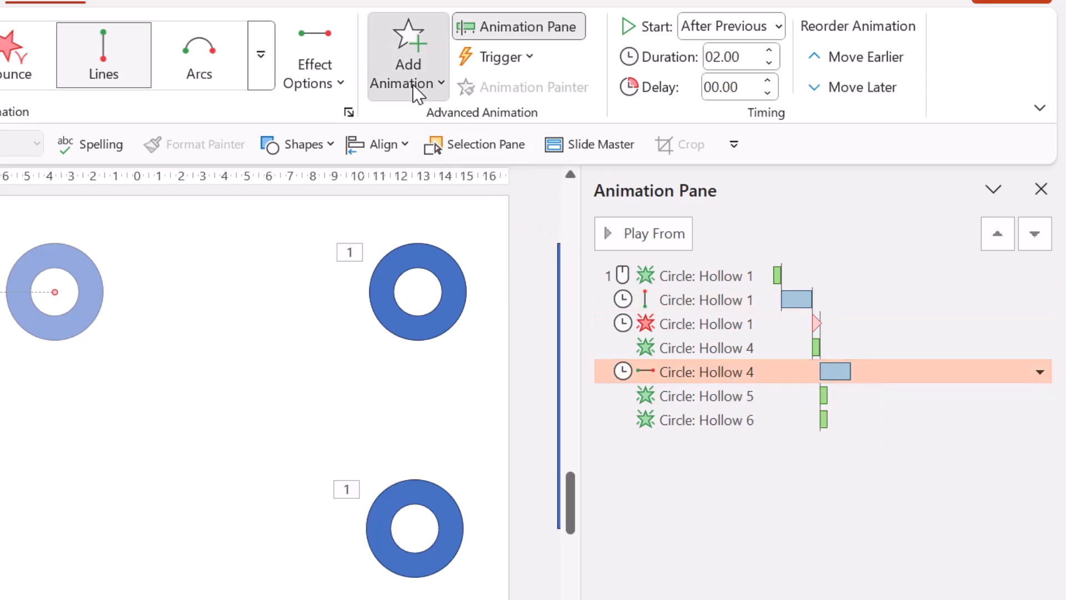
# Step: Add a Disappear exit to the upper-left circle and place it directly after that circle's line path
pyautogui.click(409, 69)
pyautogui.scroll(-6, 509, 433)
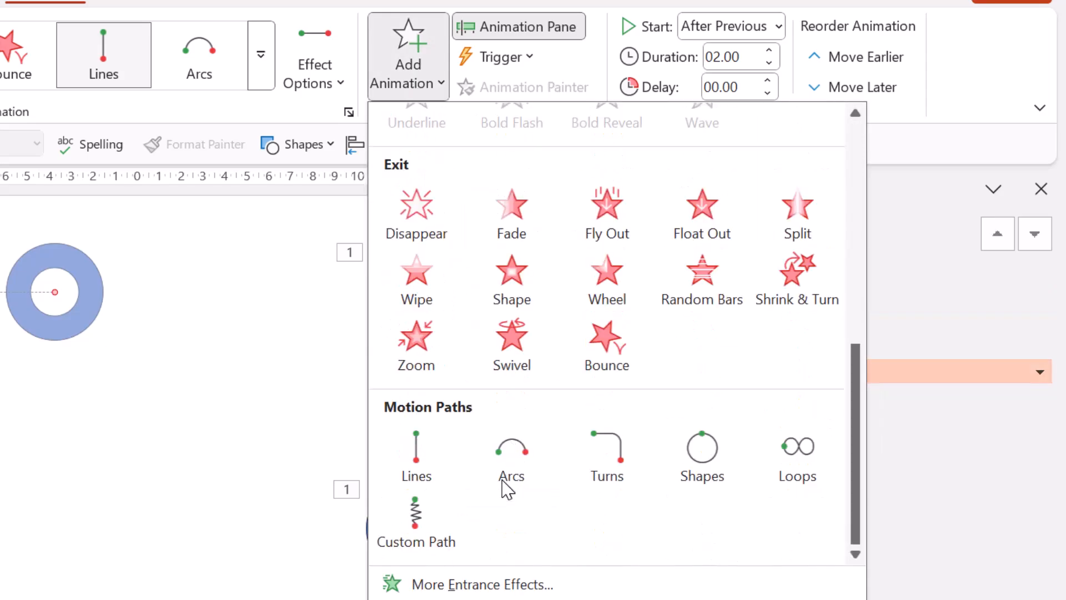
pyautogui.click(425, 219)
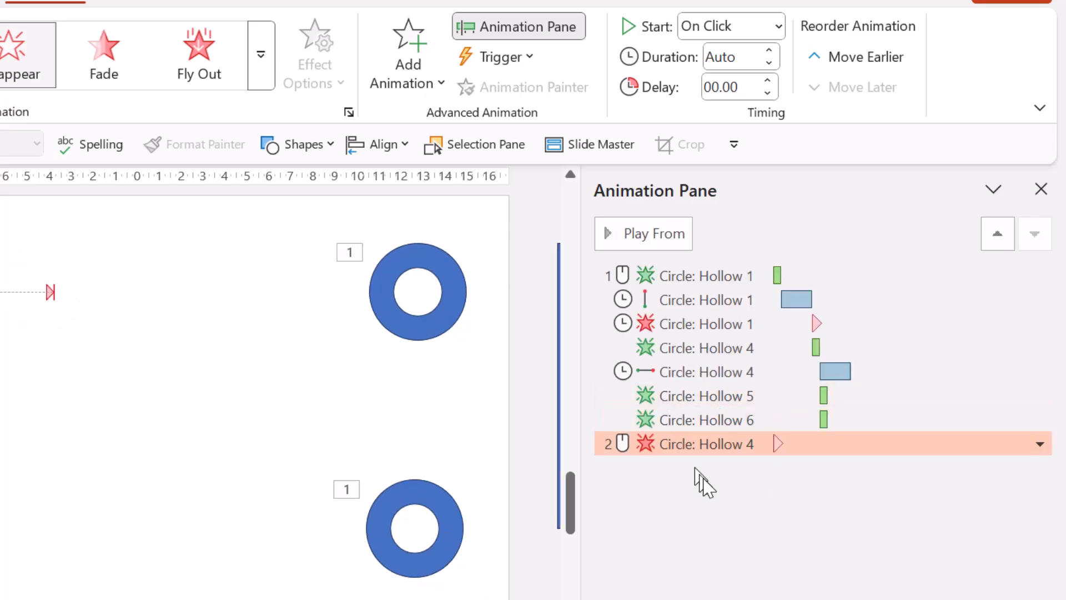
pyautogui.moveTo(736, 449); pyautogui.dragTo(727, 387)
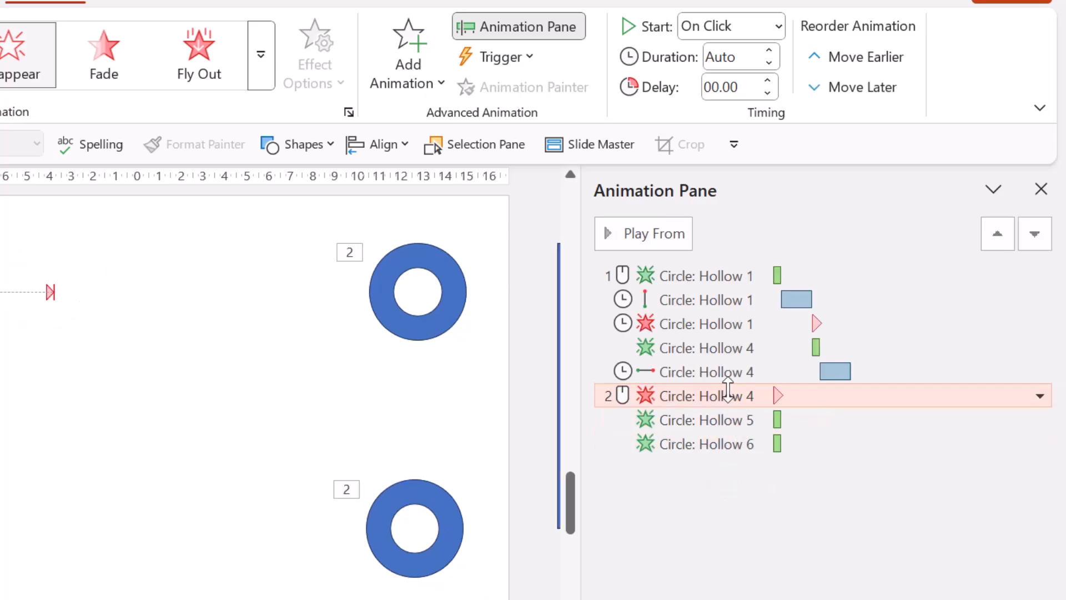
# Step: Set the upper-left circle's Disappear exit to Start After Previous
pyautogui.rightClick(733, 386)
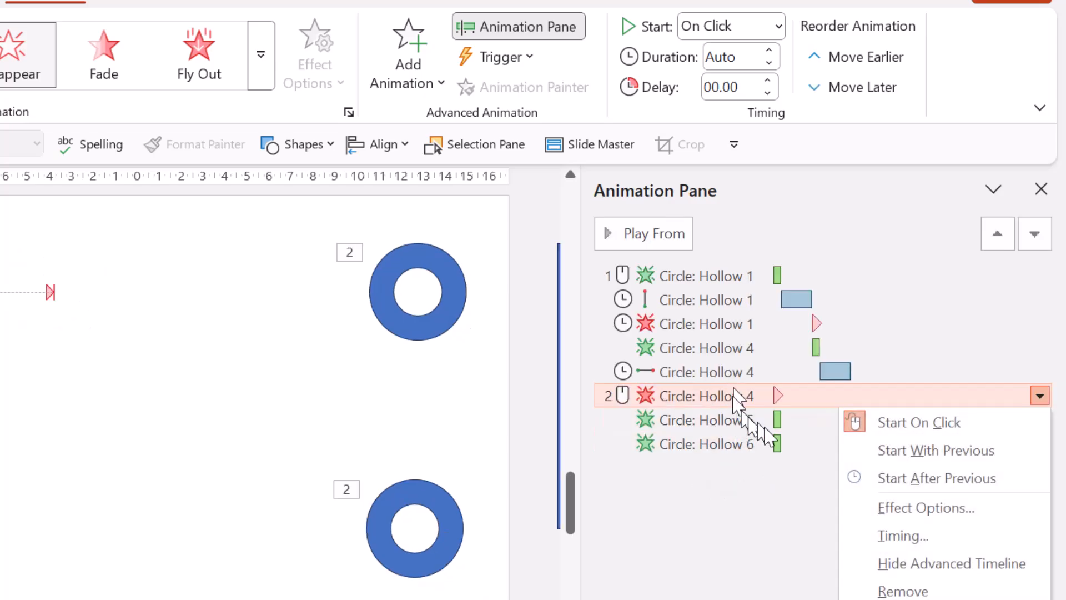
pyautogui.click(918, 478)
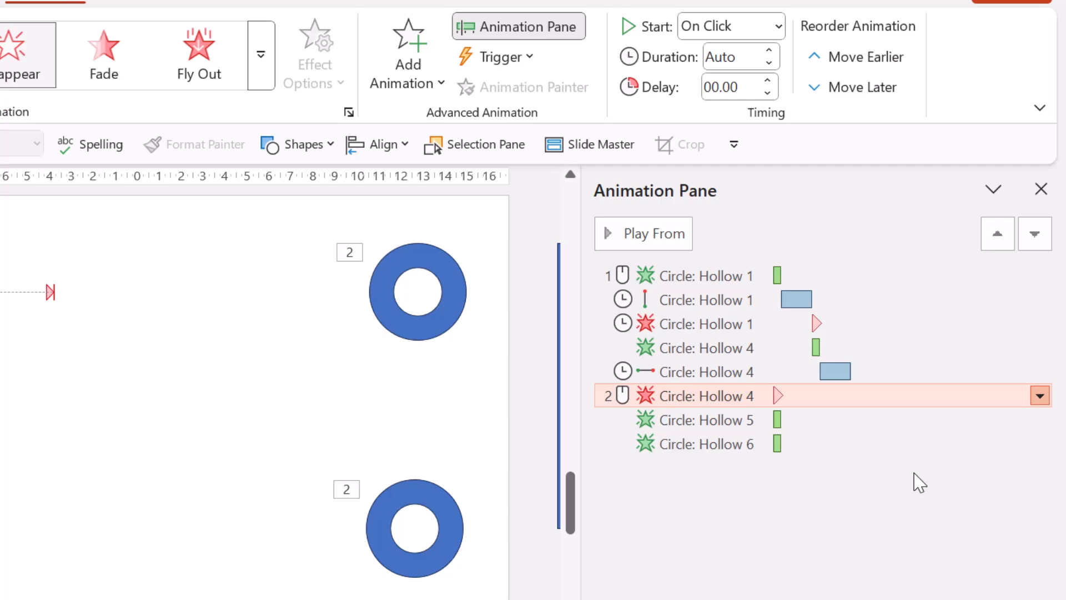
pyautogui.rightClick(700, 425)
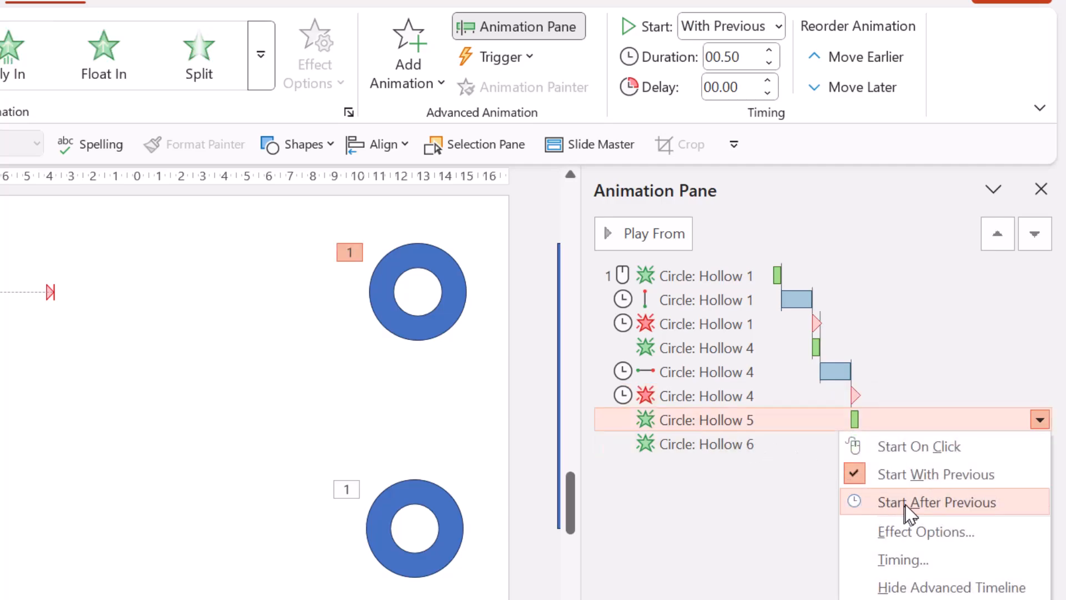
pyautogui.click(915, 481)
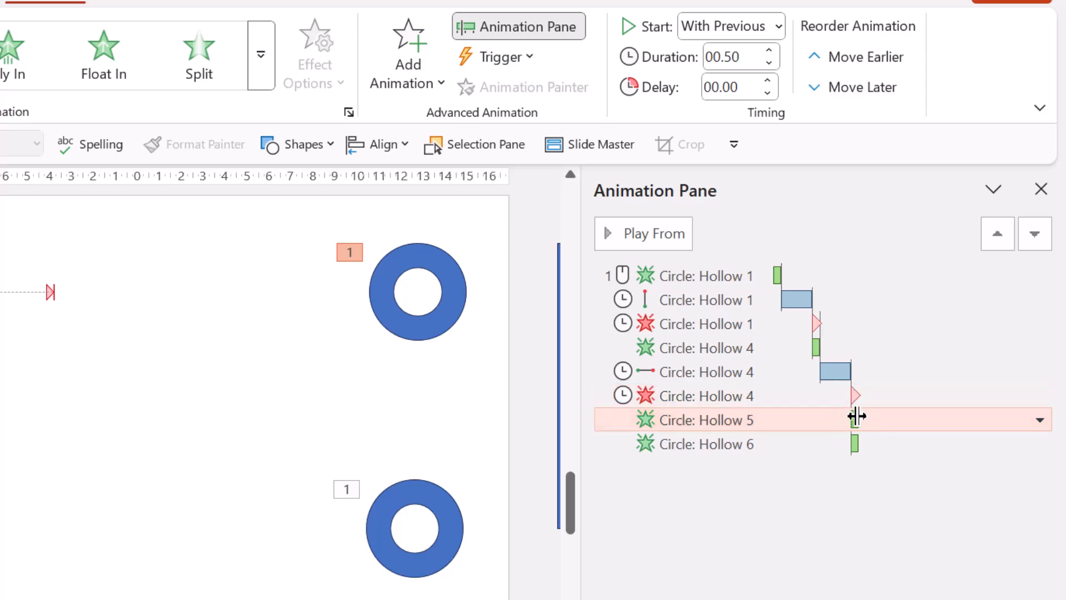
# Step: Extend the upper-left circle's horizontal line path so it ends at the centre of the upper-right circle
pyautogui.click(159, 258)
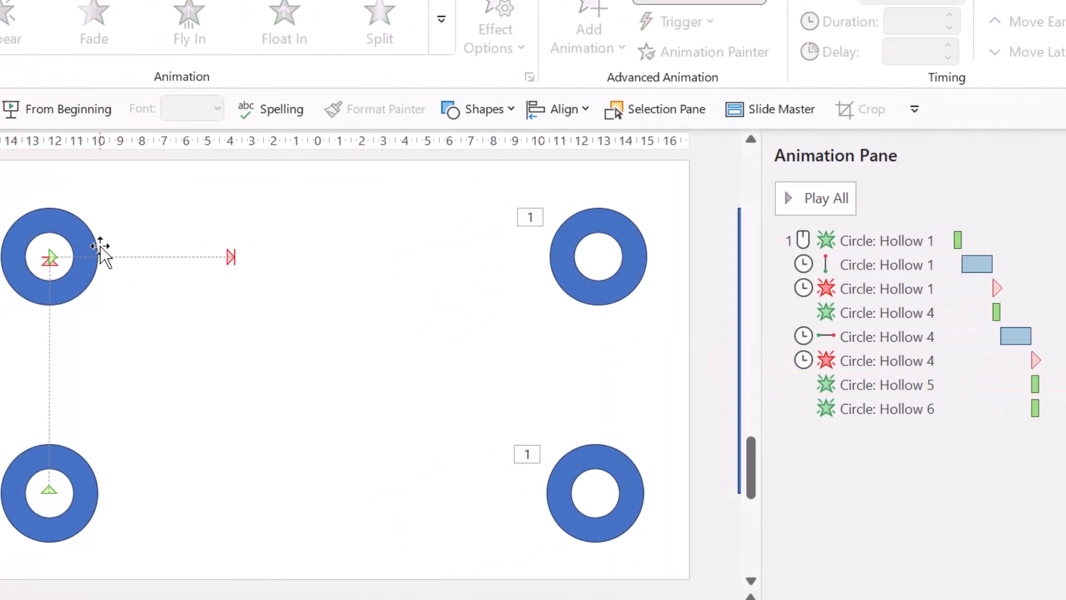
pyautogui.click(100, 246)
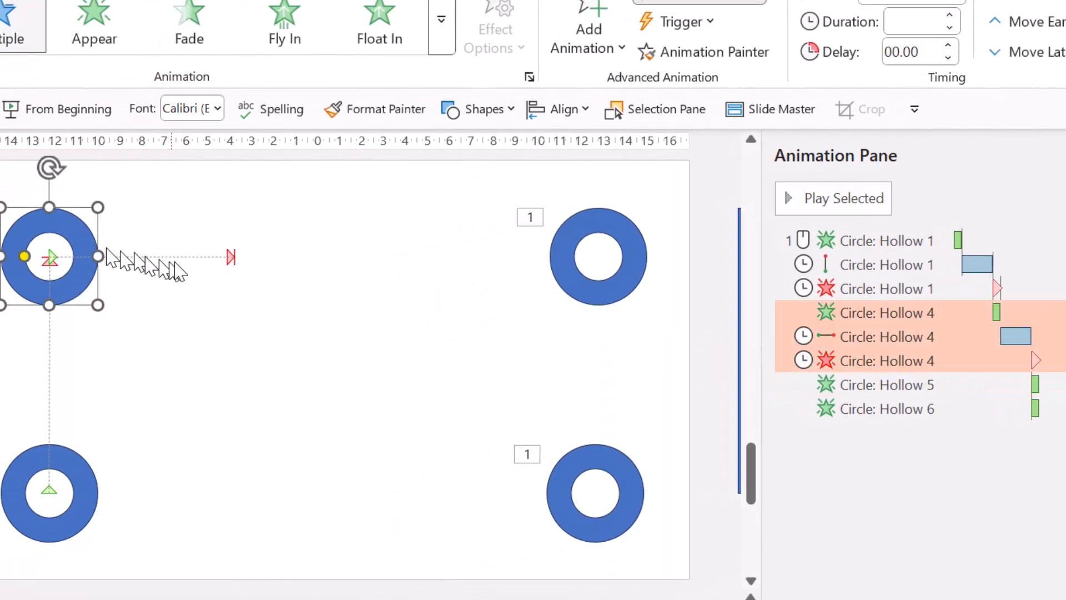
pyautogui.click(231, 256)
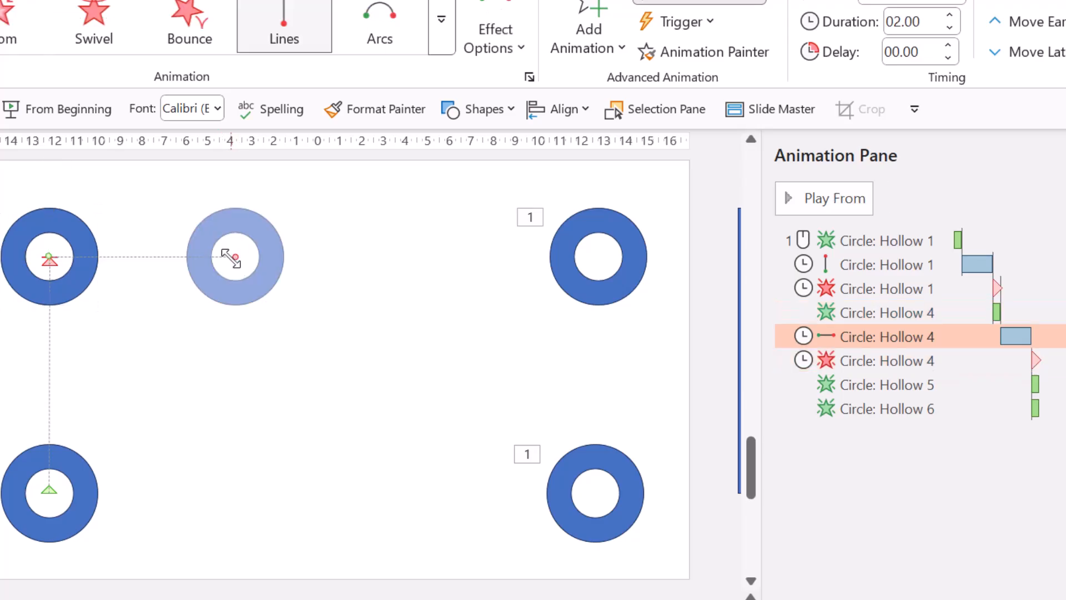
pyautogui.moveTo(231, 258); pyautogui.dragTo(595, 258)
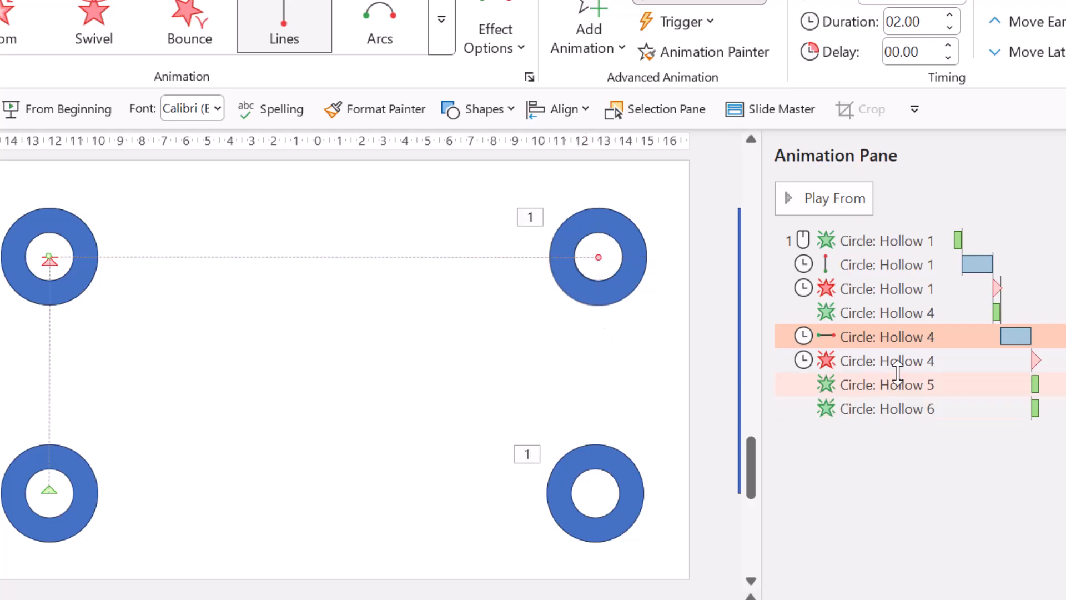
# Step: Add a downward Lines motion path to the upper-right circle in addition to its Fade entrance
pyautogui.click(885, 386)
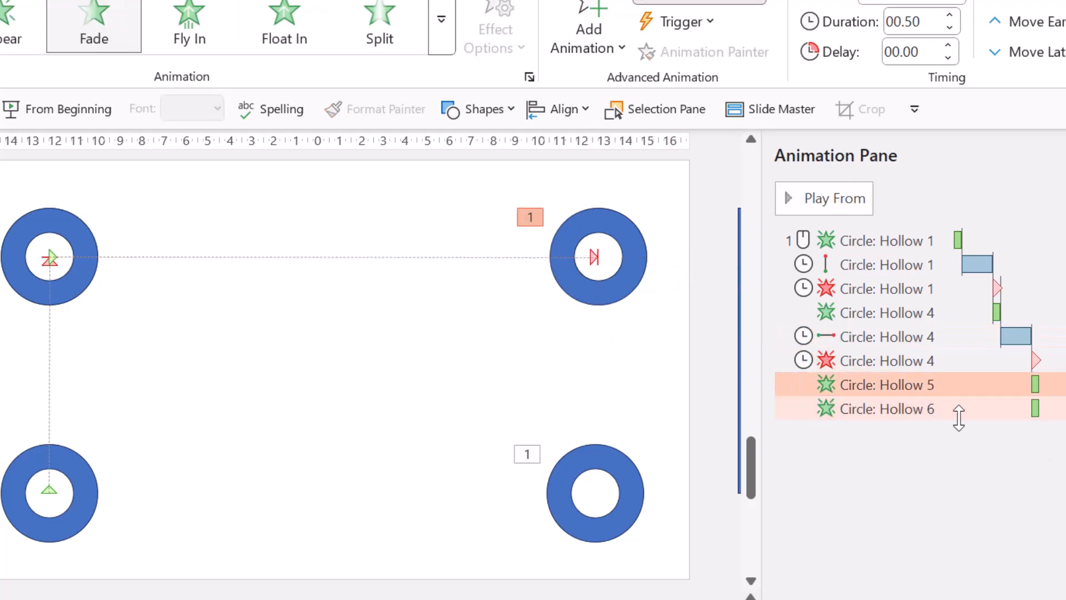
pyautogui.click(589, 36)
pyautogui.scroll(-5, 672, 383)
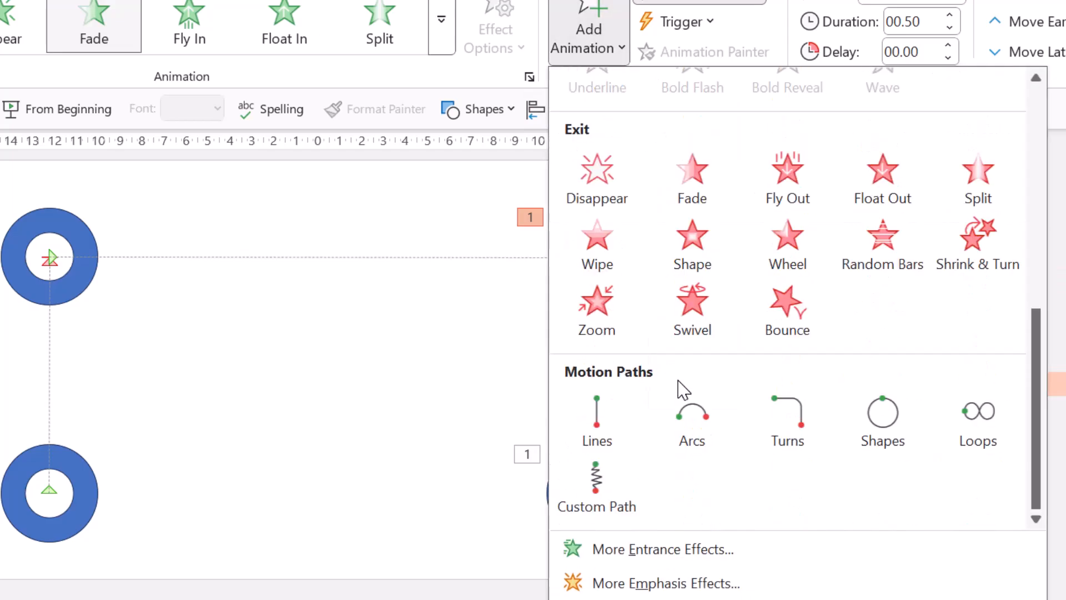
pyautogui.click(610, 427)
pyautogui.click(502, 36)
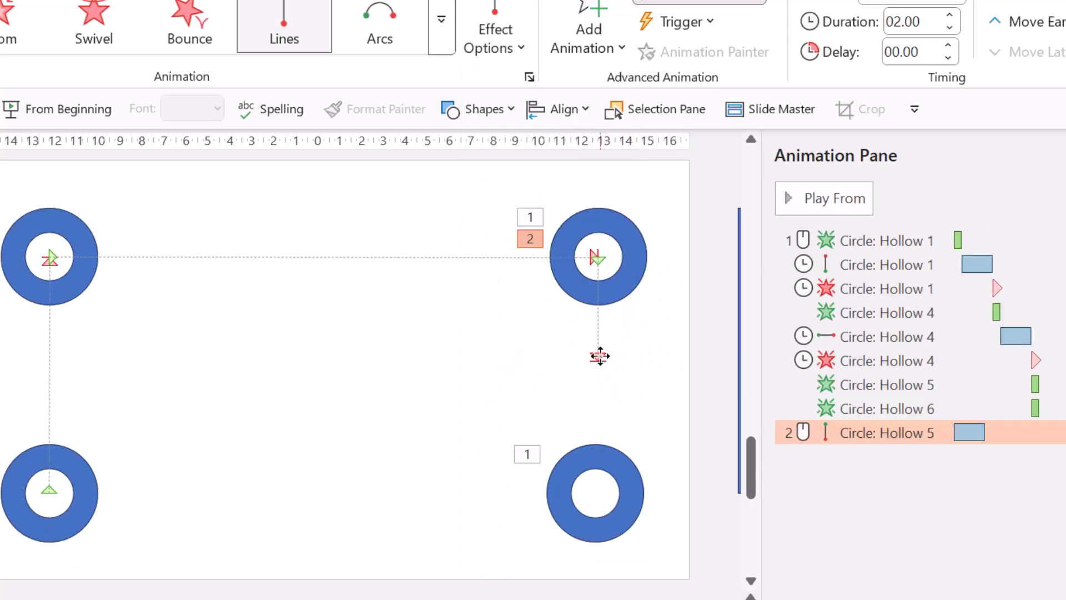
# Step: Extend the upper-right circle's line path down to the centre of the lower-right circle
pyautogui.click(600, 356)
pyautogui.moveTo(598, 360); pyautogui.dragTo(595, 493)
pyautogui.click(890, 558)
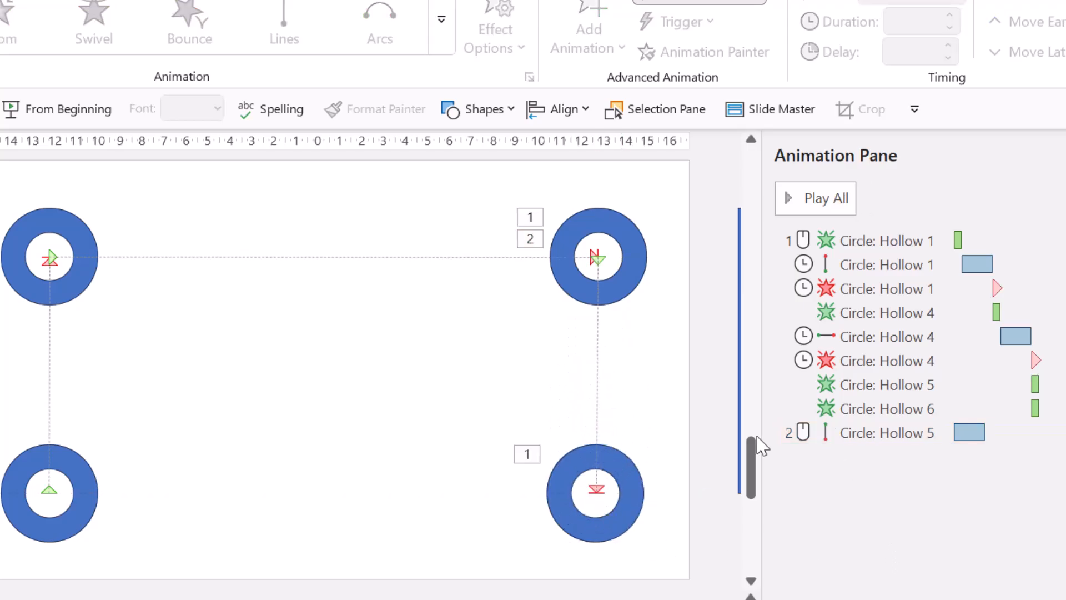
# Step: Move the upper-right circle's line path directly after its Fade entrance in the animation order
pyautogui.click(625, 494)
pyautogui.click(864, 494)
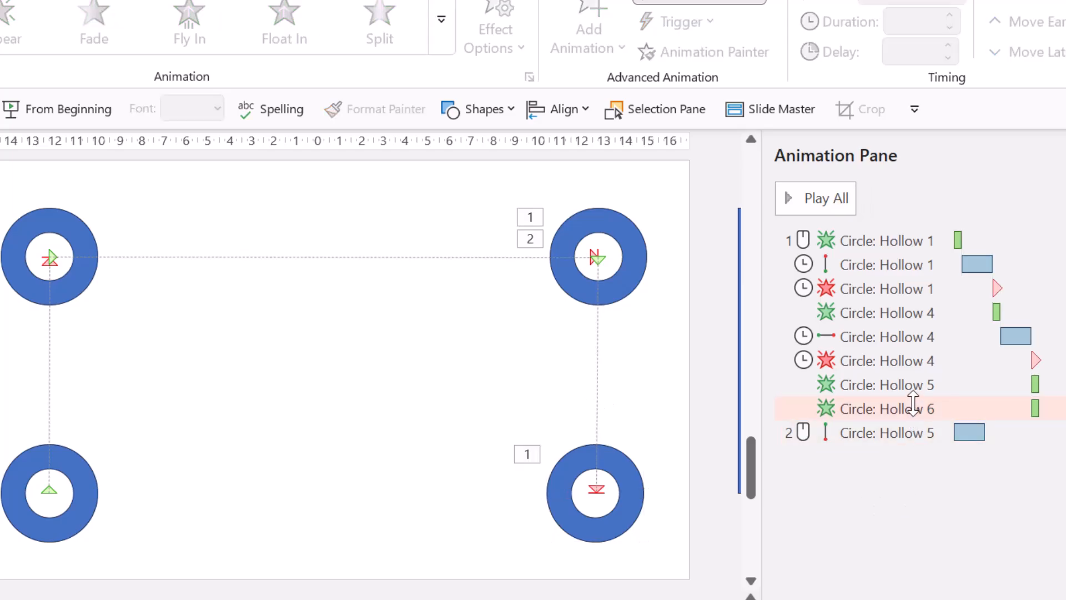
pyautogui.moveTo(912, 438); pyautogui.dragTo(937, 401)
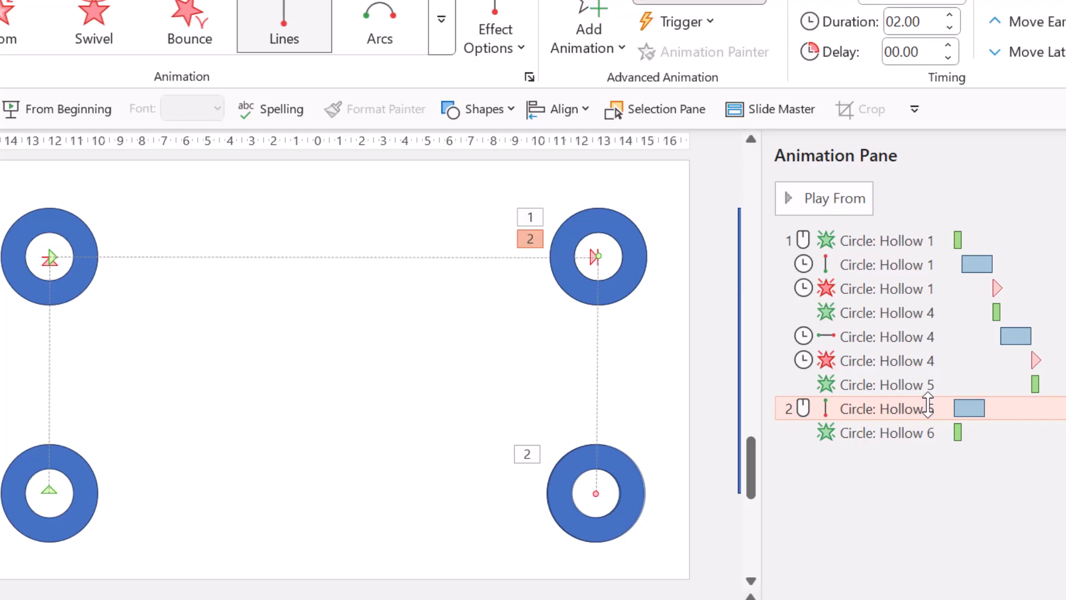
# Step: Add a Disappear exit to the upper-right circle and place it directly after that circle's line path
pyautogui.click(607, 46)
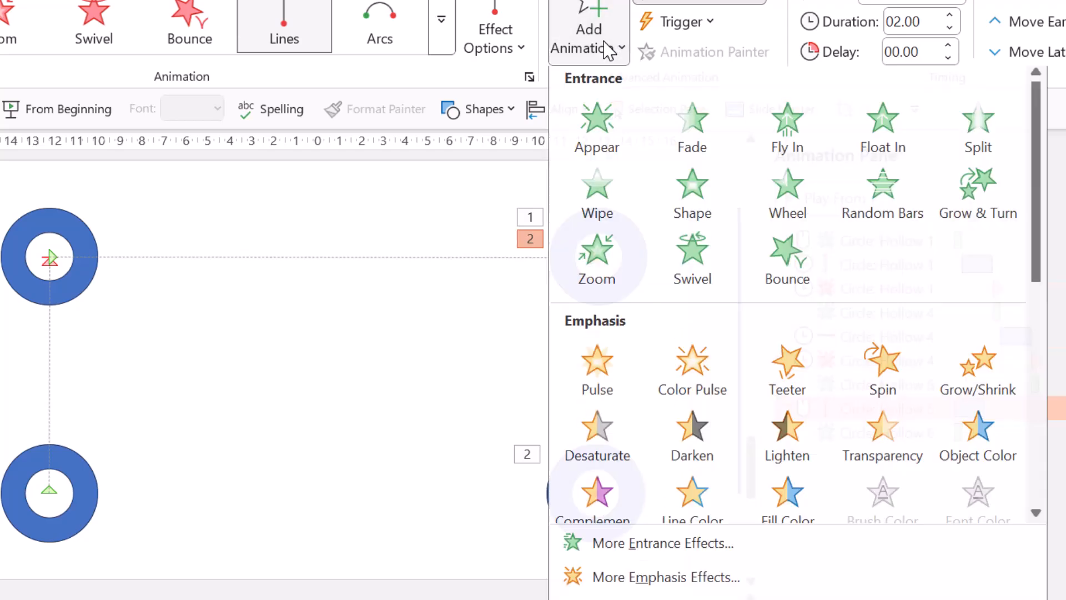
pyautogui.scroll(-8, 704, 440)
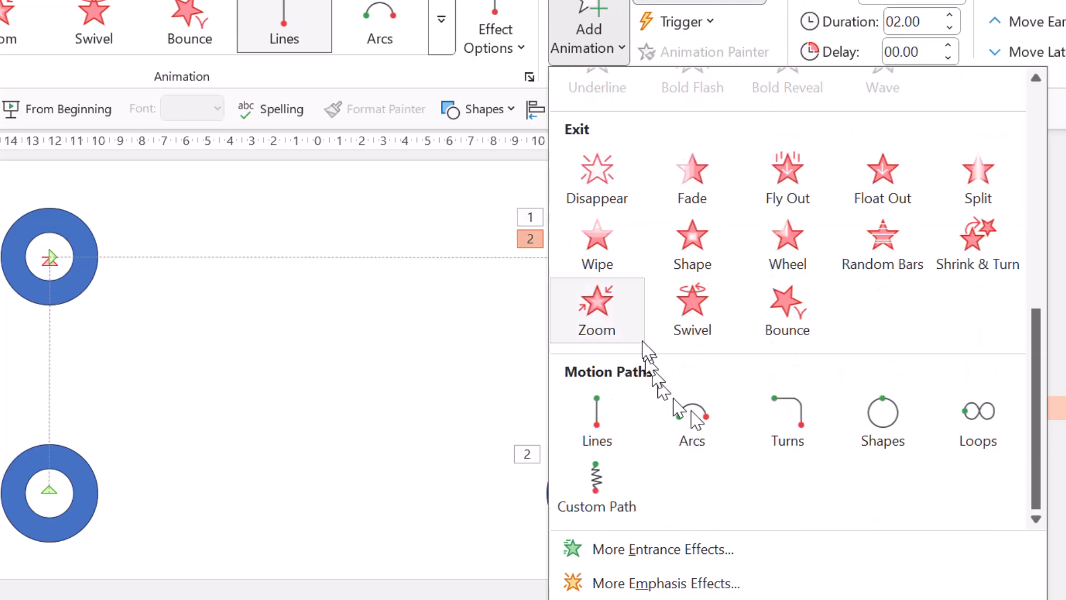
pyautogui.click(597, 200)
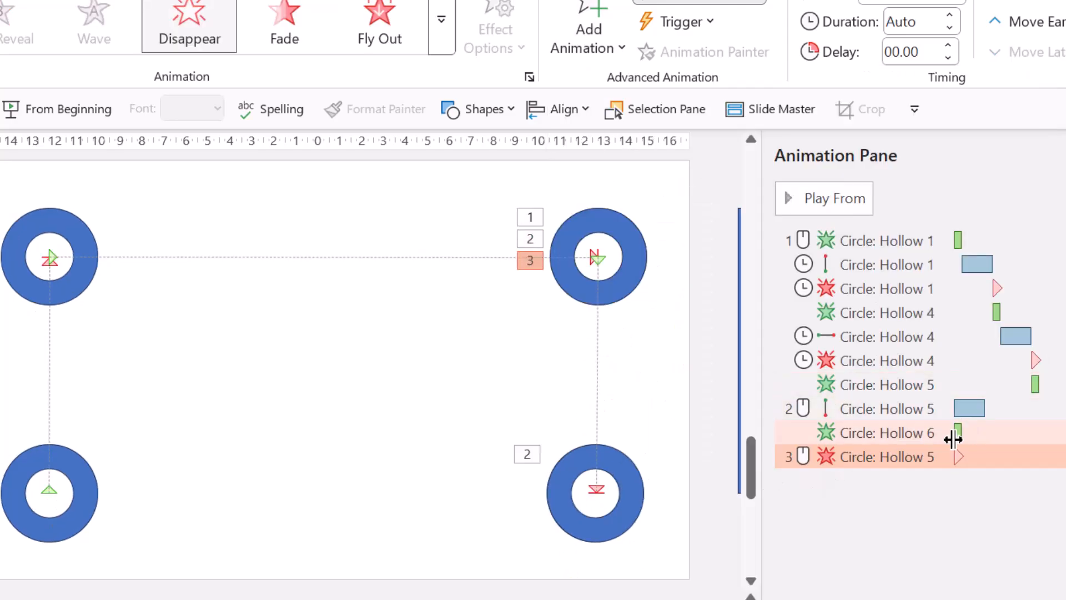
pyautogui.moveTo(915, 432); pyautogui.dragTo(906, 424)
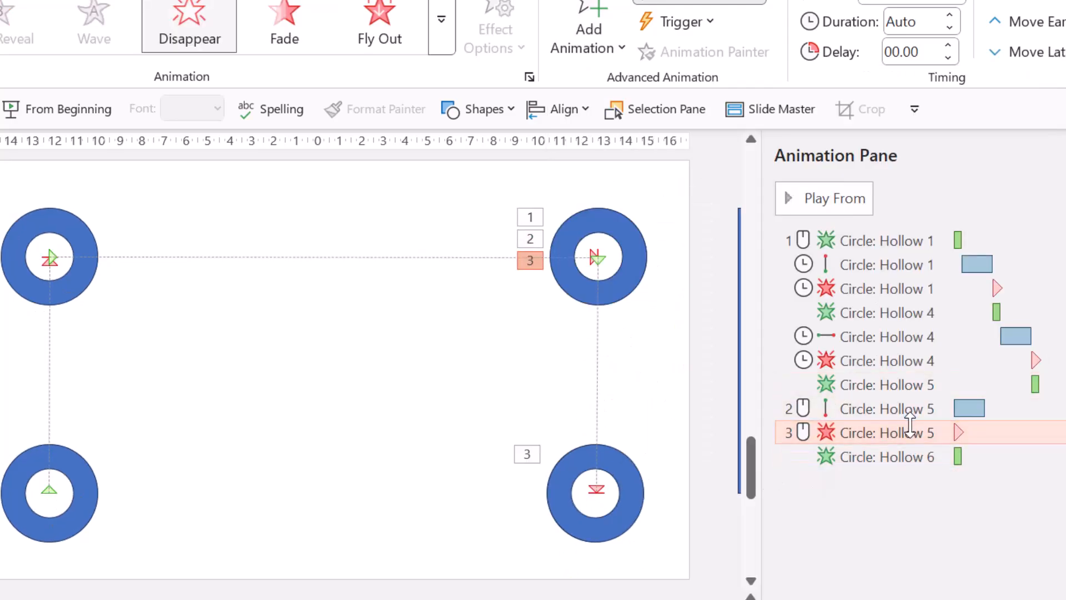
# Step: Set both the upper-right circle's line path and its Disappear exit to Start After Previous
pyautogui.click(915, 405)
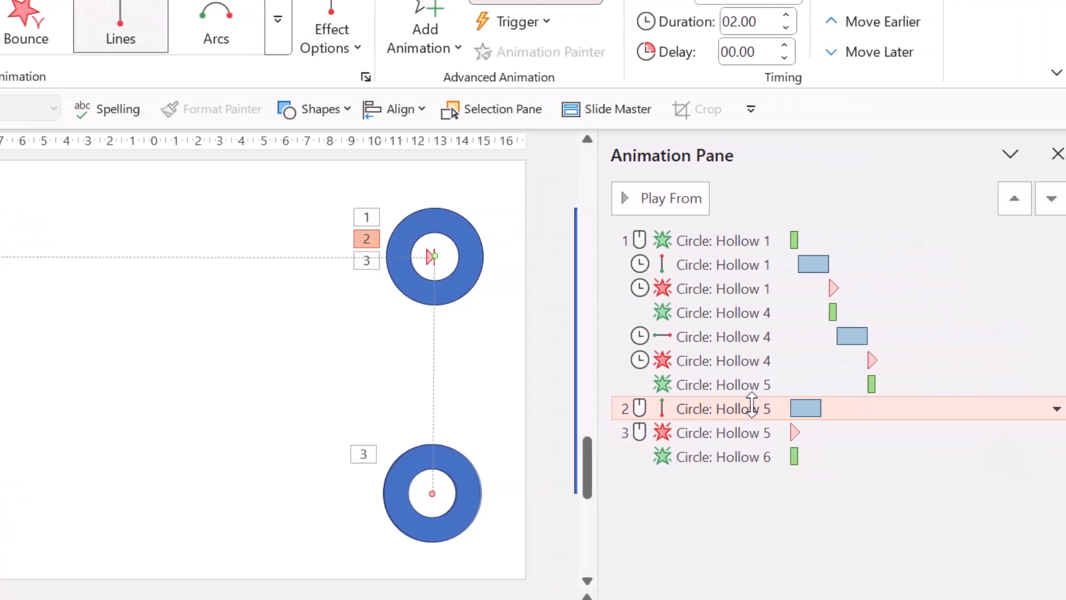
pyautogui.rightClick(751, 408)
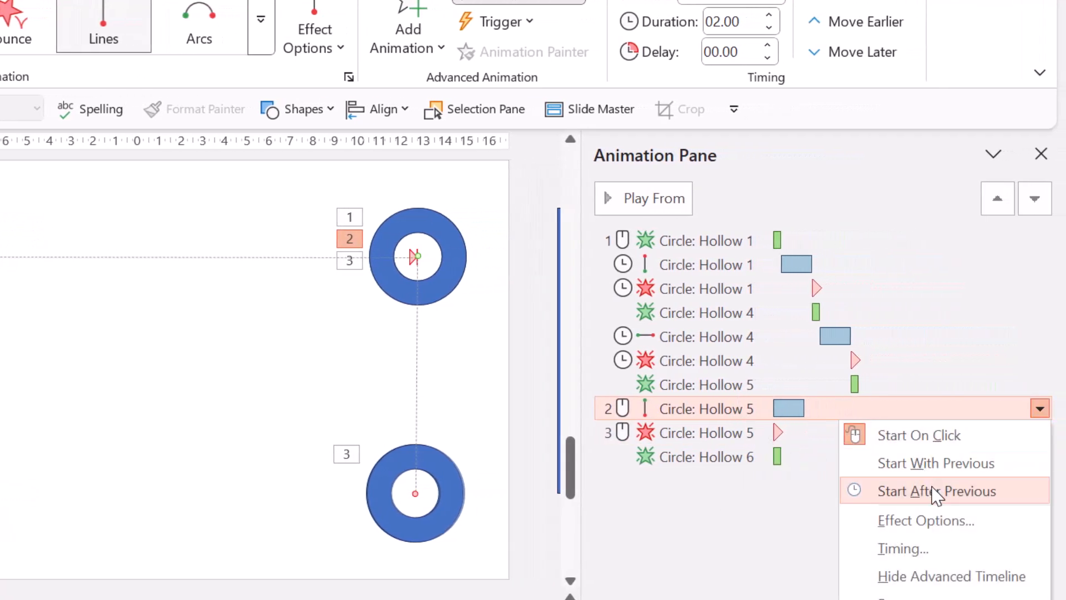
pyautogui.click(931, 491)
pyautogui.click(684, 429)
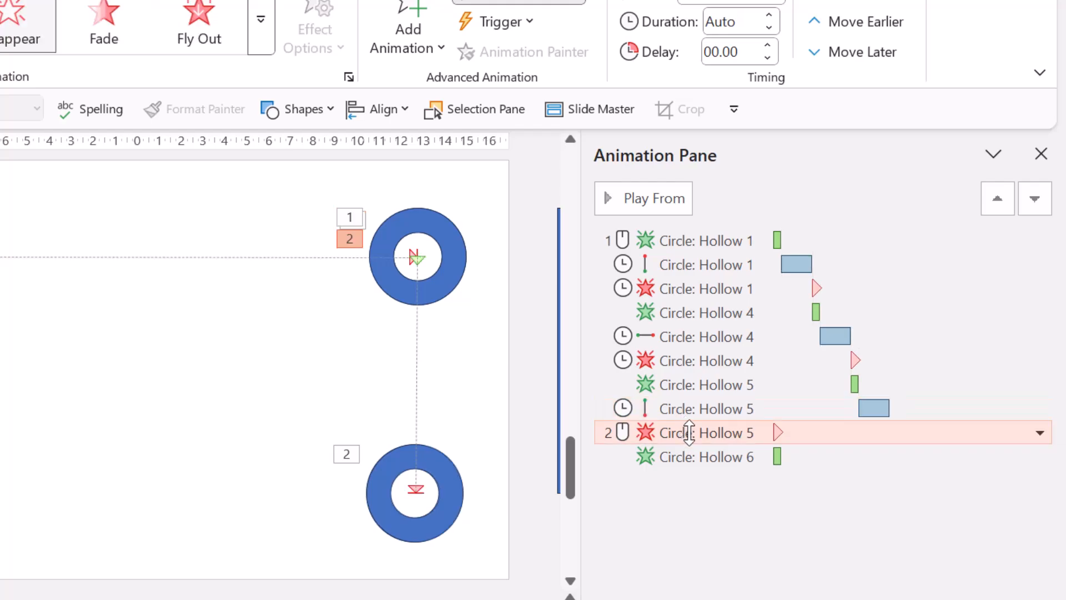
pyautogui.rightClick(688, 436)
pyautogui.click(933, 512)
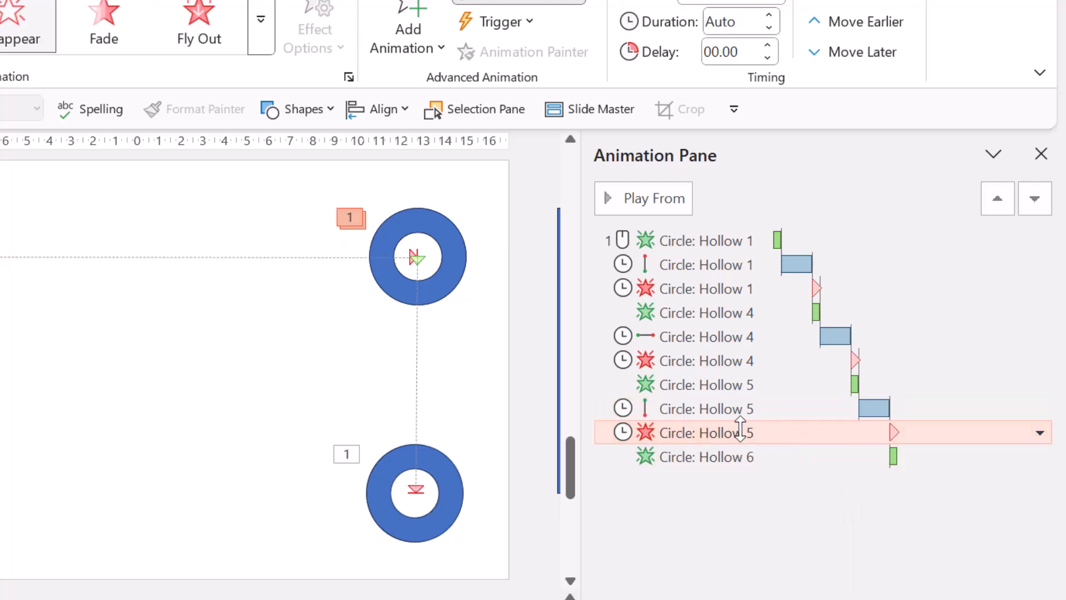
# Step: Add a Lines motion path to the lower-right circle and set its direction to Left
pyautogui.click(727, 452)
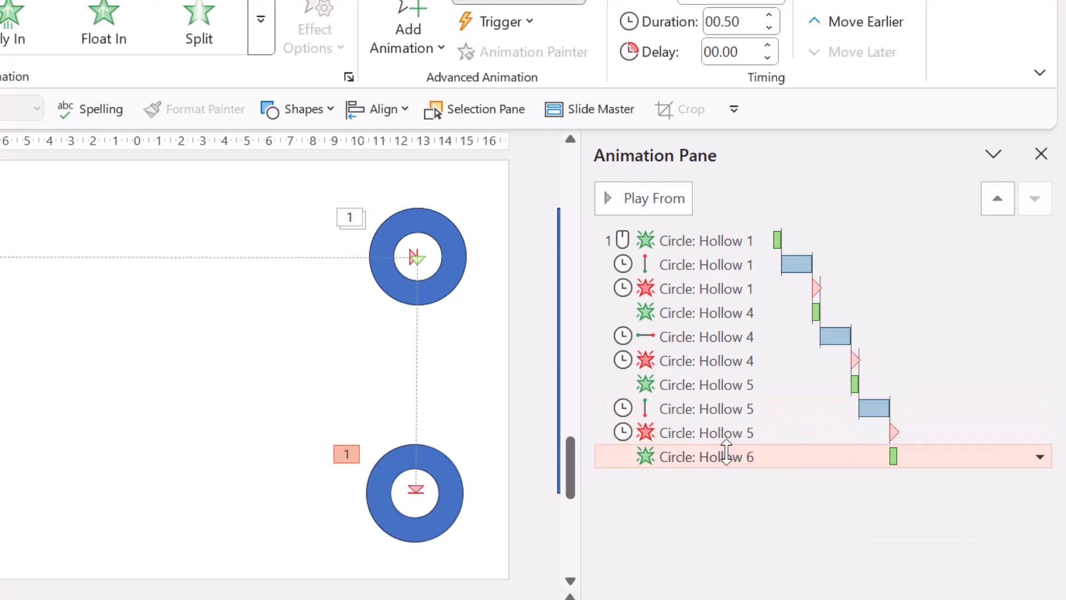
pyautogui.rightClick(726, 452)
pyautogui.click(704, 519)
pyautogui.click(720, 458)
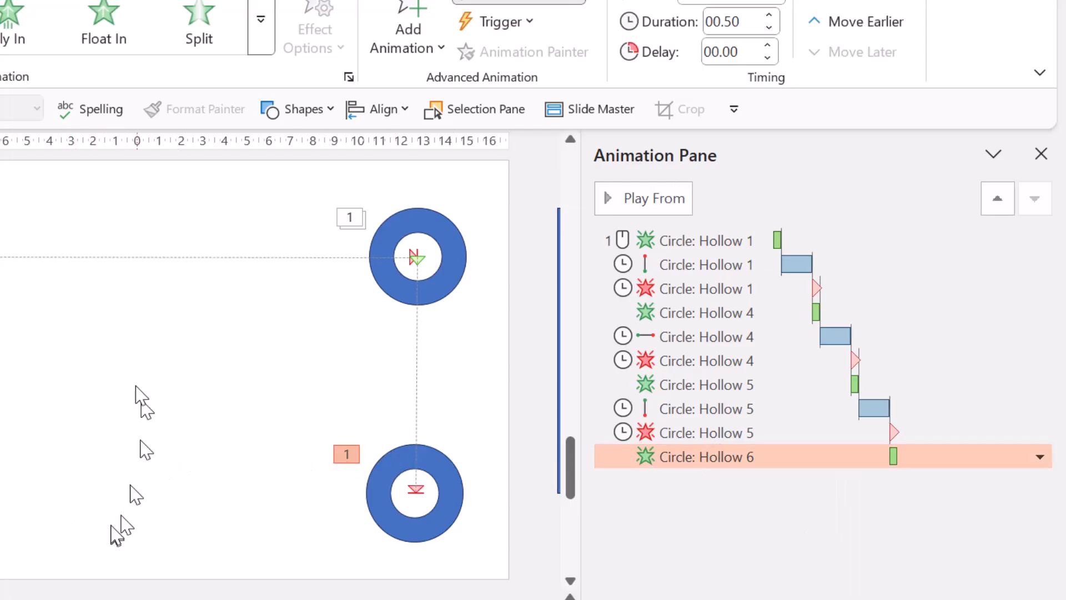
pyautogui.click(388, 50)
pyautogui.scroll(-5, 522, 389)
pyautogui.scroll(-2, 524, 433)
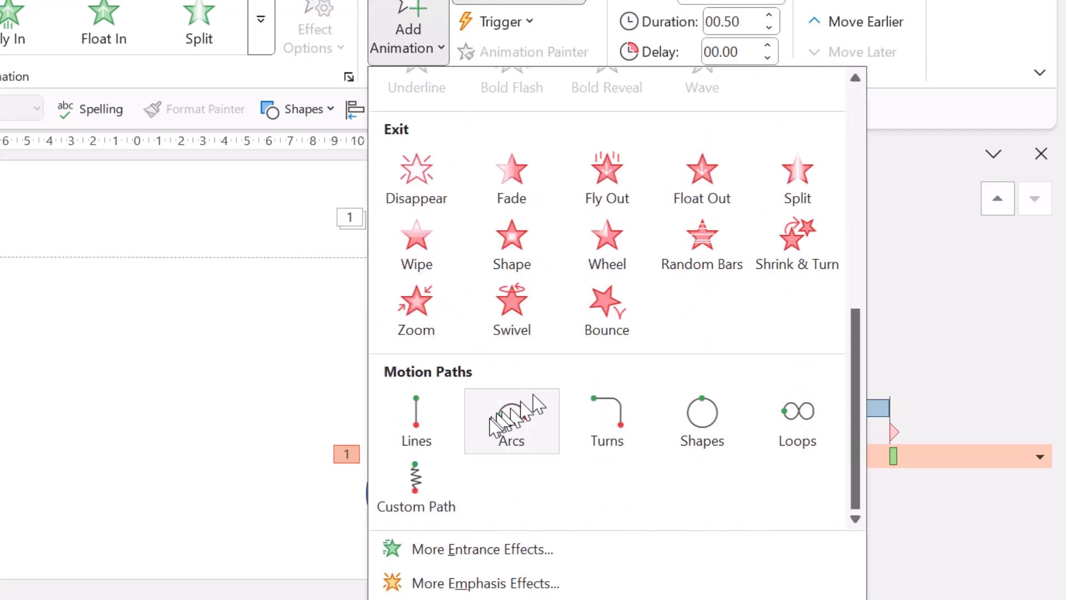
pyautogui.click(433, 428)
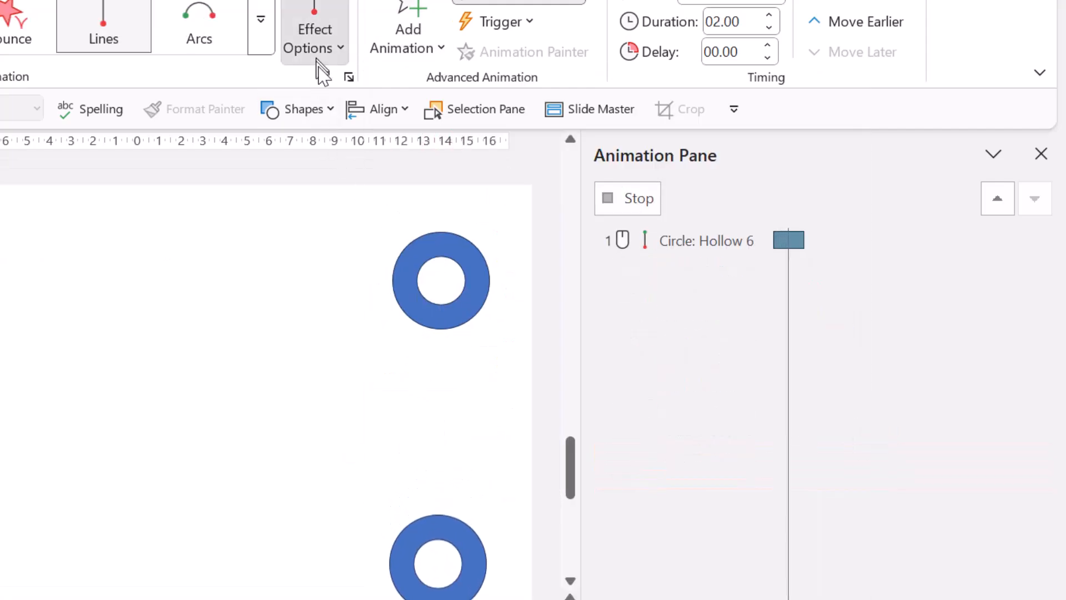
pyautogui.click(315, 45)
pyautogui.click(369, 241)
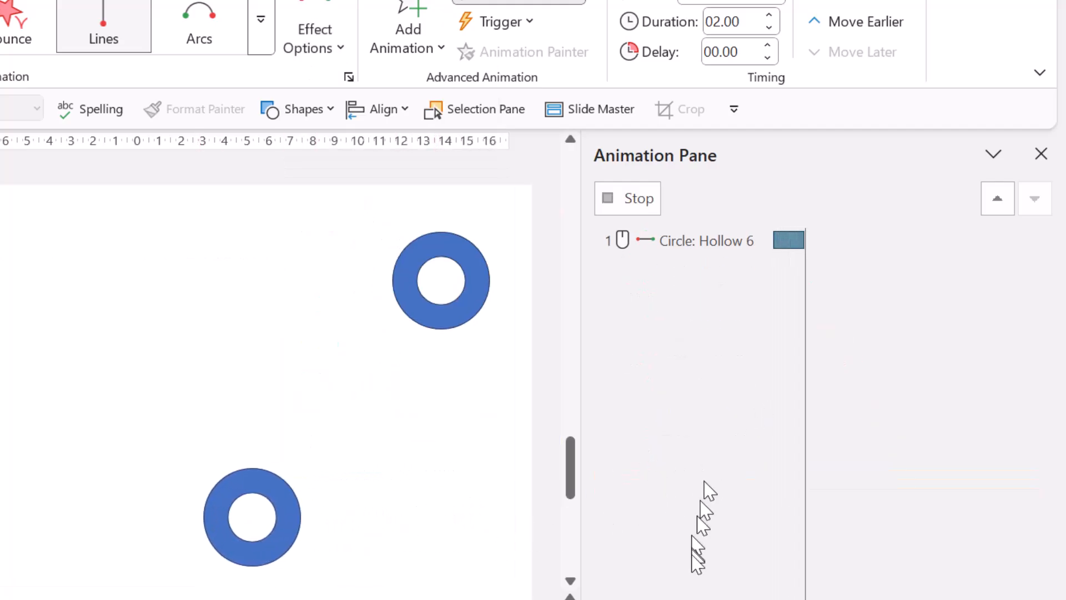
# Step: Extend the lower-right circle's line path toward the lower-left circle, ending about 1 ruler unit right of the slide's centre
pyautogui.click(233, 492)
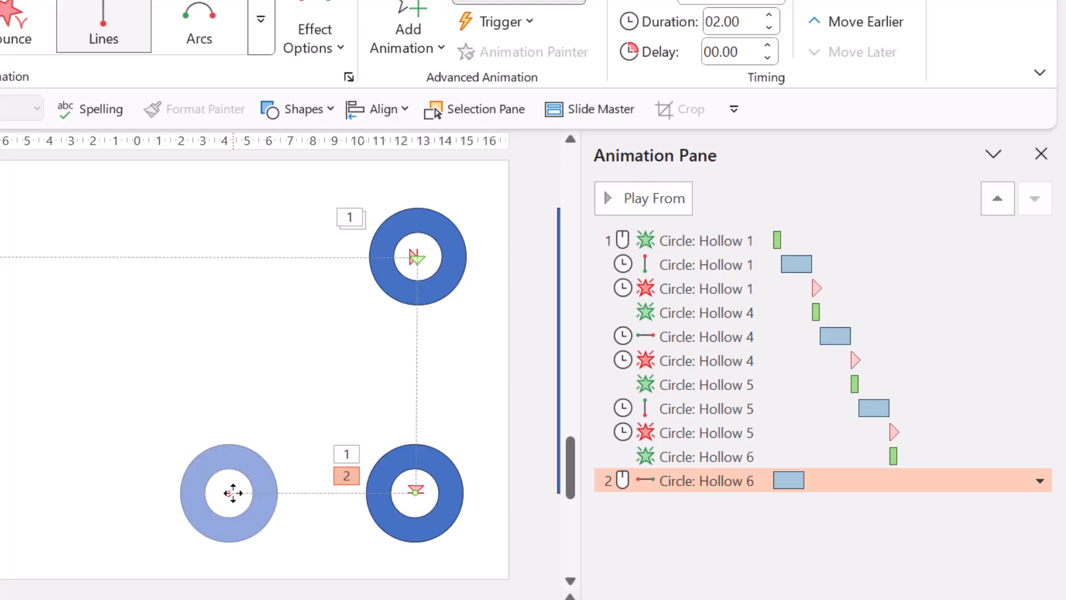
pyautogui.moveTo(229, 493); pyautogui.dragTo(158, 493)
pyautogui.click(743, 530)
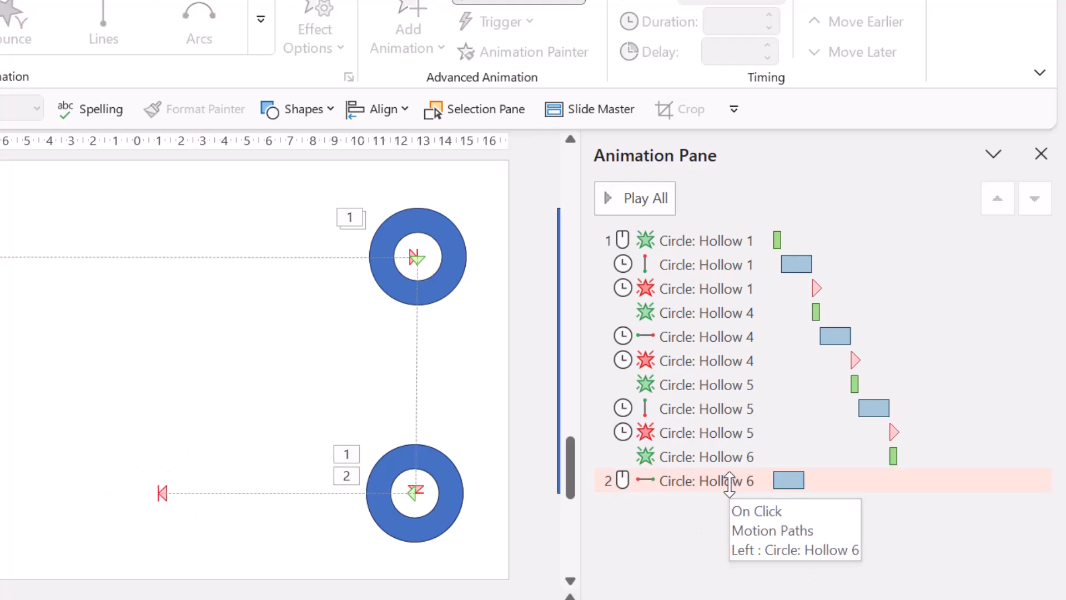
# Step: Set the lower-right circle's line path to Start After Previous
pyautogui.click(731, 481)
pyautogui.rightClick(729, 481)
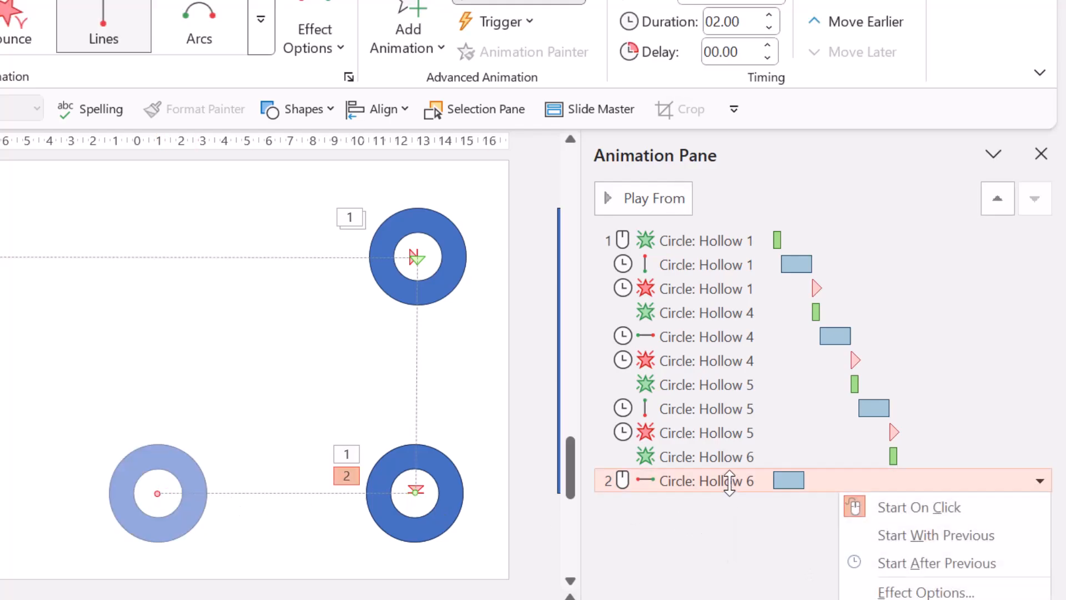
pyautogui.click(919, 562)
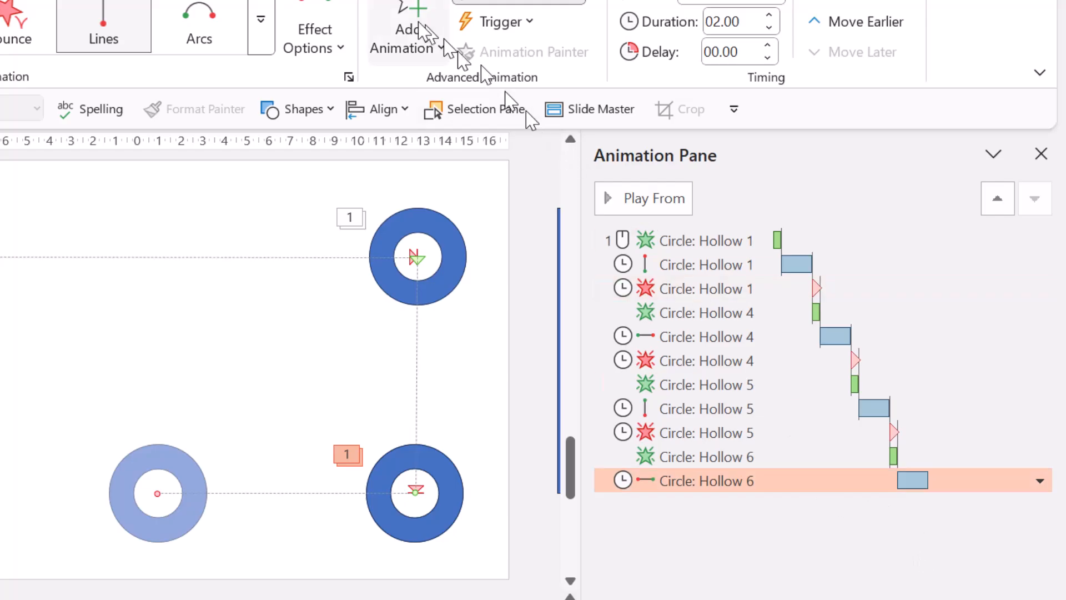
pyautogui.click(897, 534)
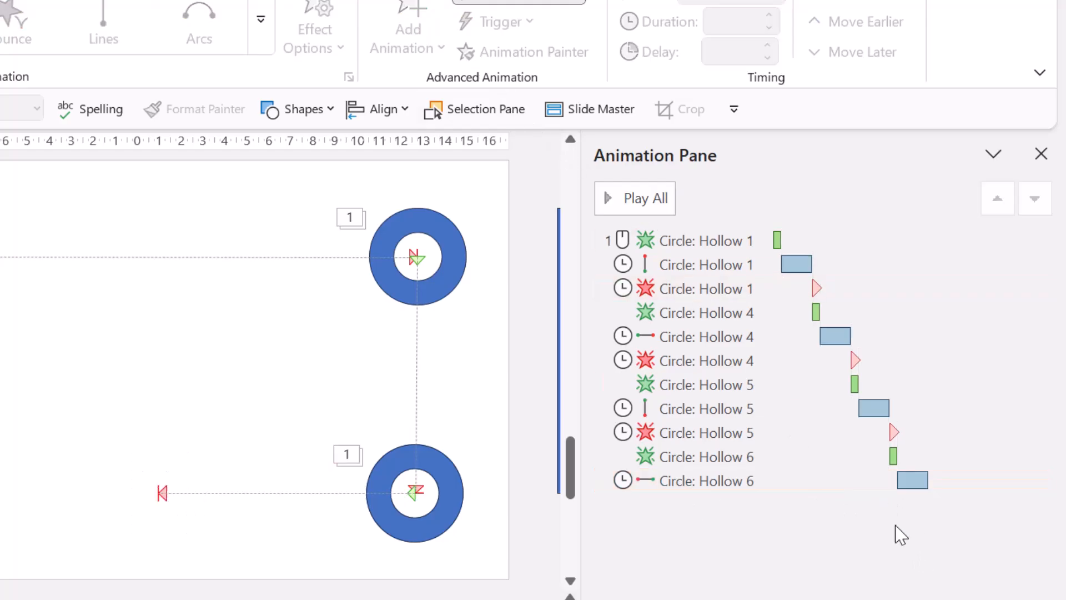
# Step: Preview the animation sequence from the lower-left circle's Fade entrance, then stop the playback
pyautogui.click(667, 241)
pyautogui.click(652, 198)
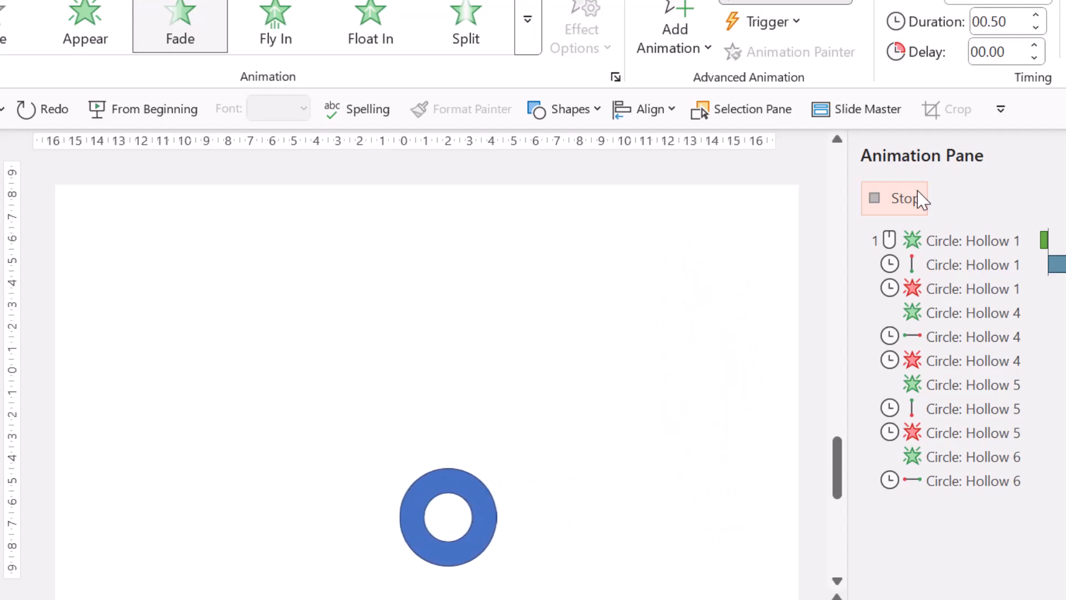
pyautogui.click(917, 199)
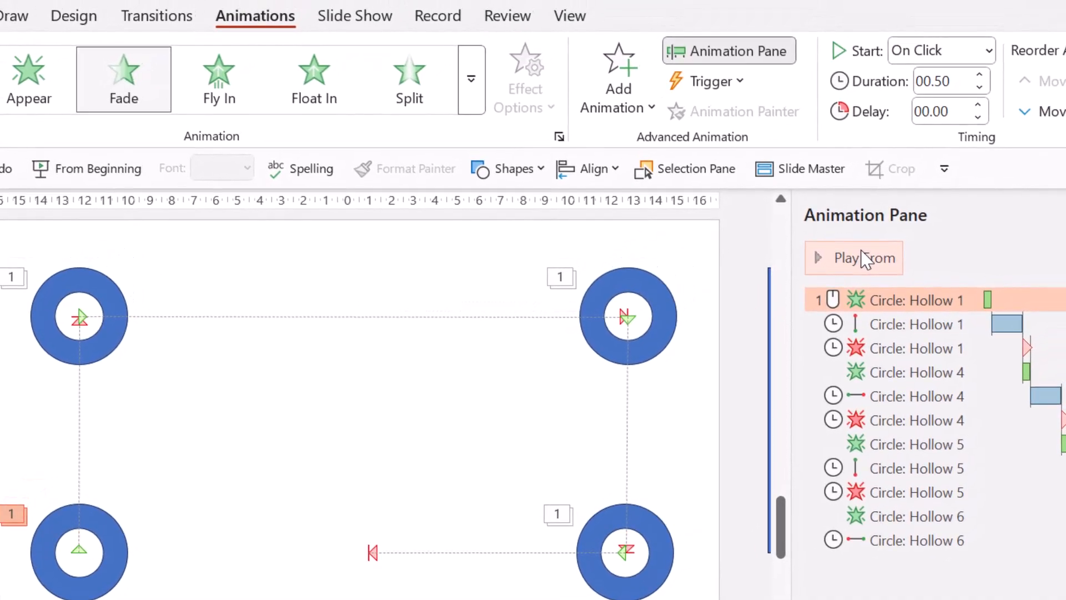
# Step: Change the exit effects of the lower-left, upper-left and upper-right circles from Disappear to Fade
pyautogui.click(992, 350)
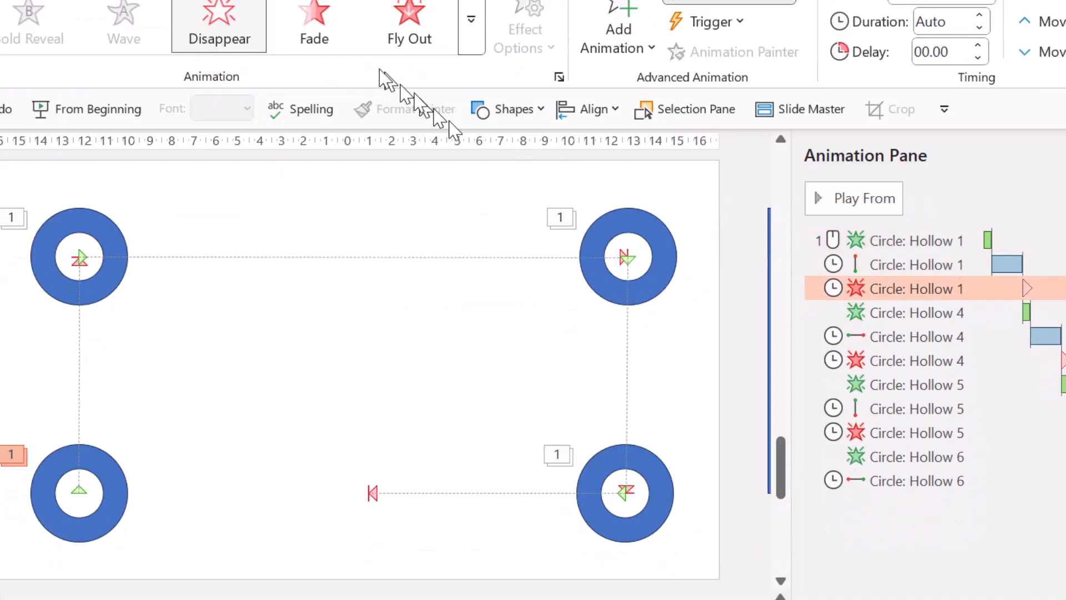
pyautogui.click(324, 85)
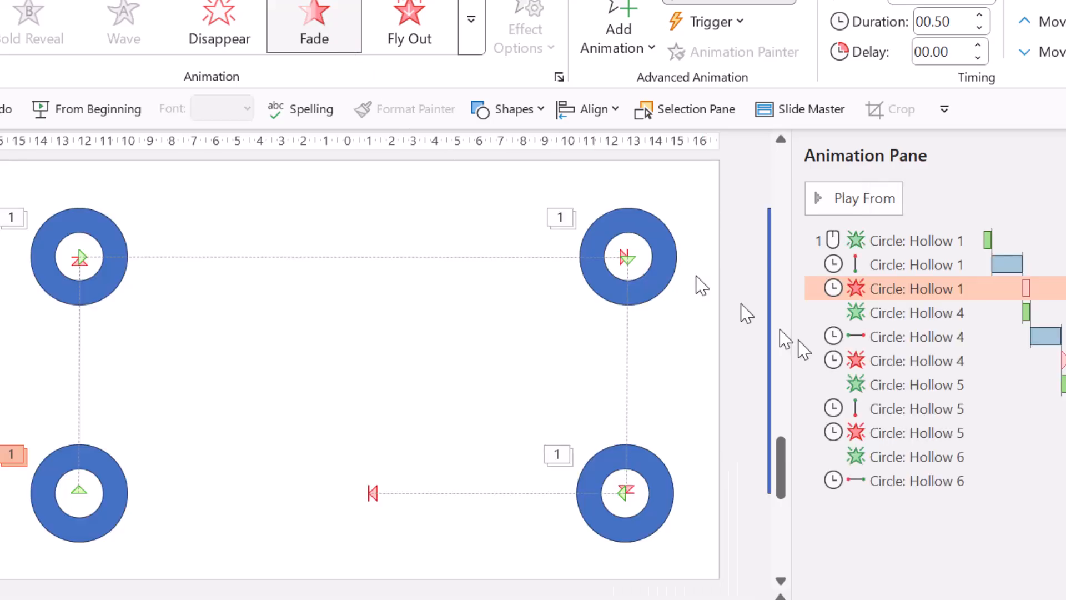
pyautogui.click(983, 361)
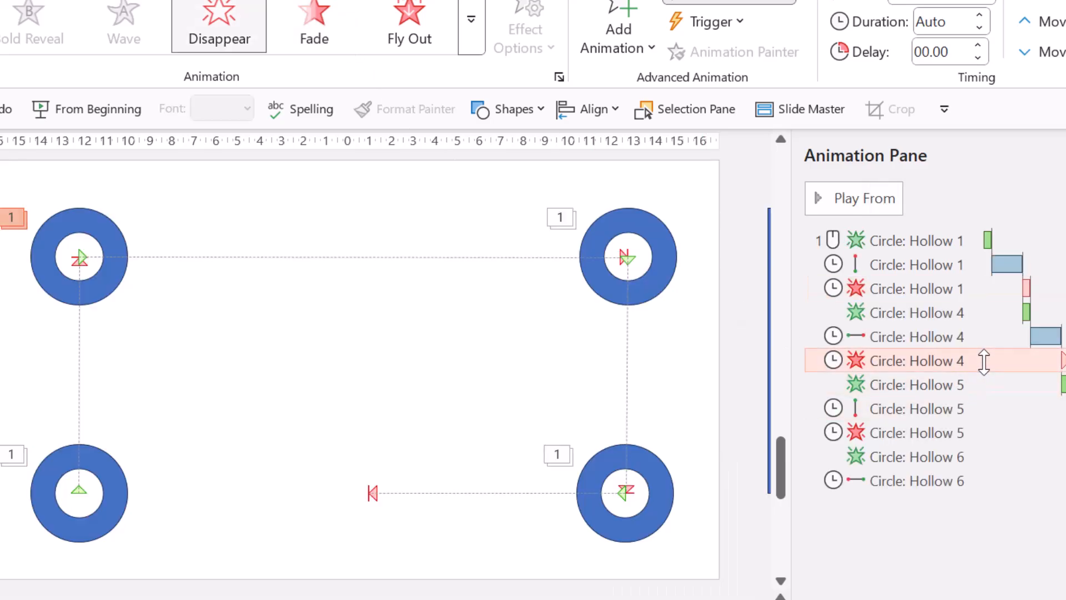
pyautogui.keyDown('ctrl'); pyautogui.click(1061, 433); pyautogui.keyUp('ctrl')
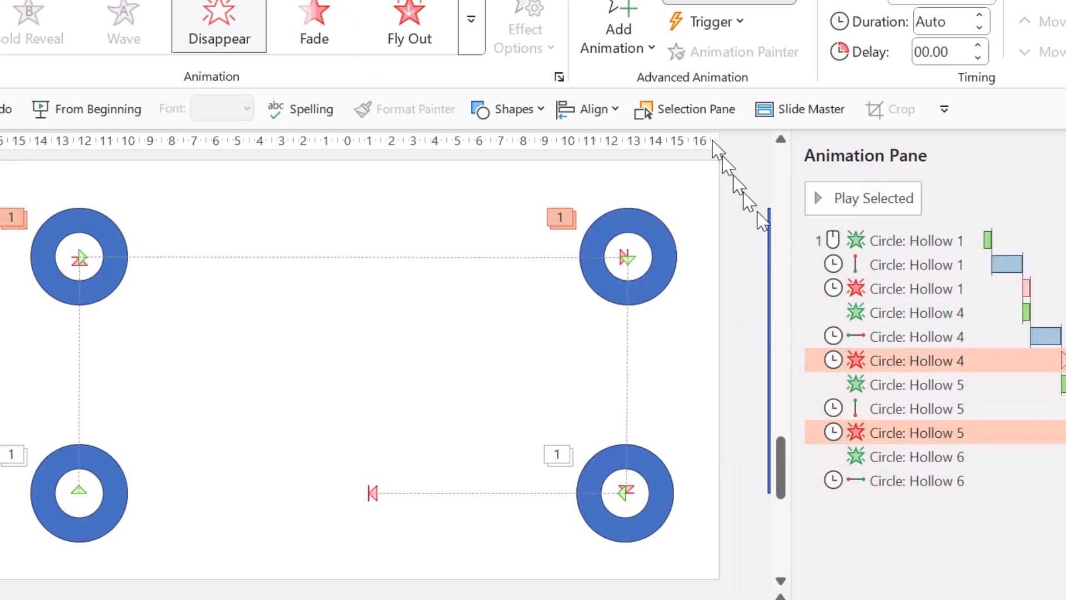
pyautogui.click(312, 25)
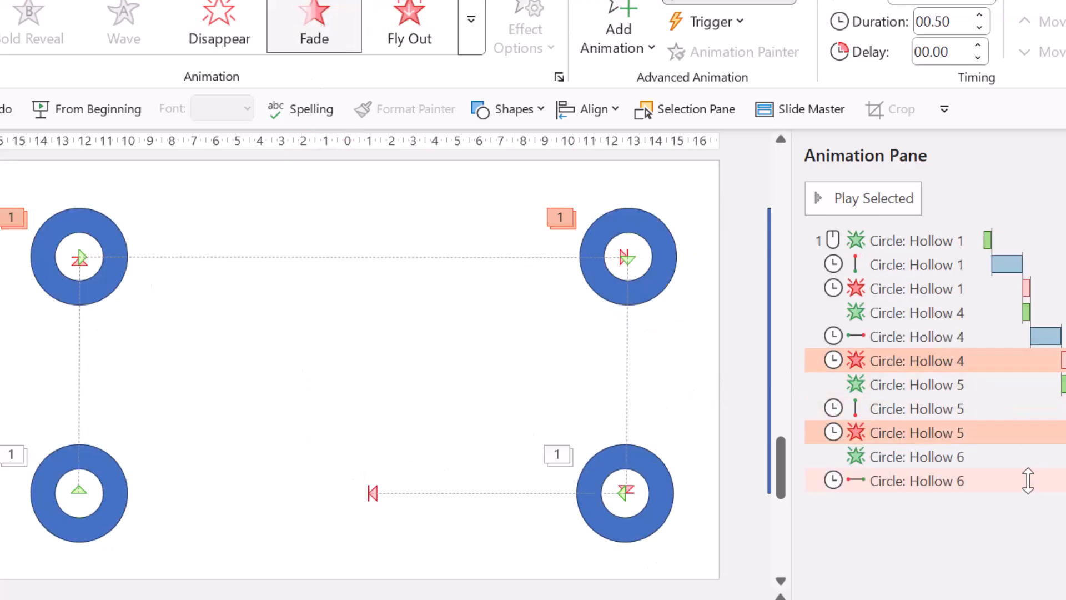
# Step: Play the revised animation sequence starting at the lower-left circle's entrance effect
pyautogui.click(880, 238)
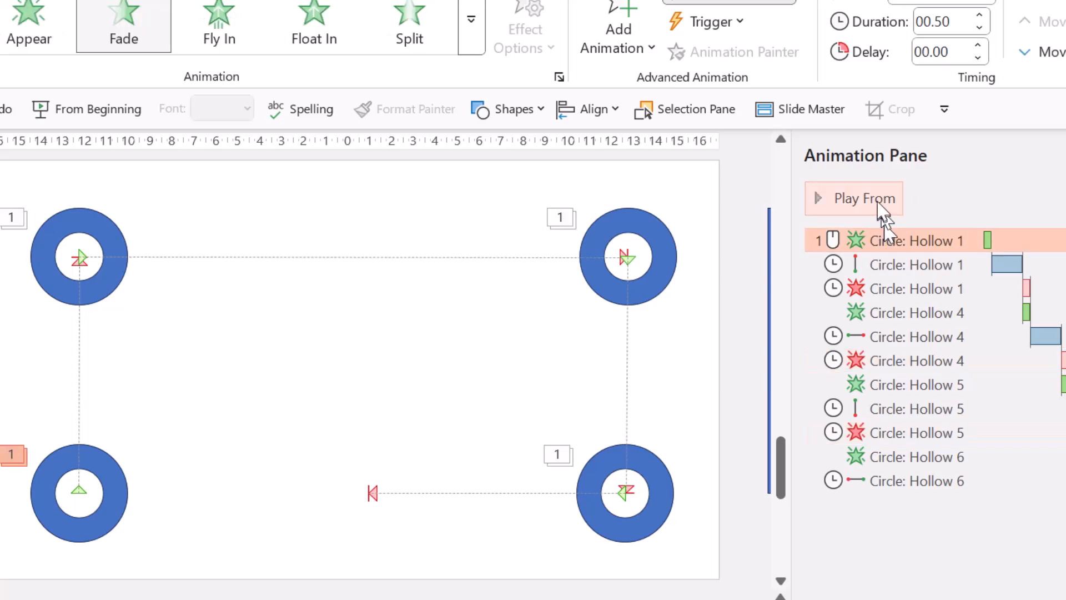
pyautogui.click(878, 200)
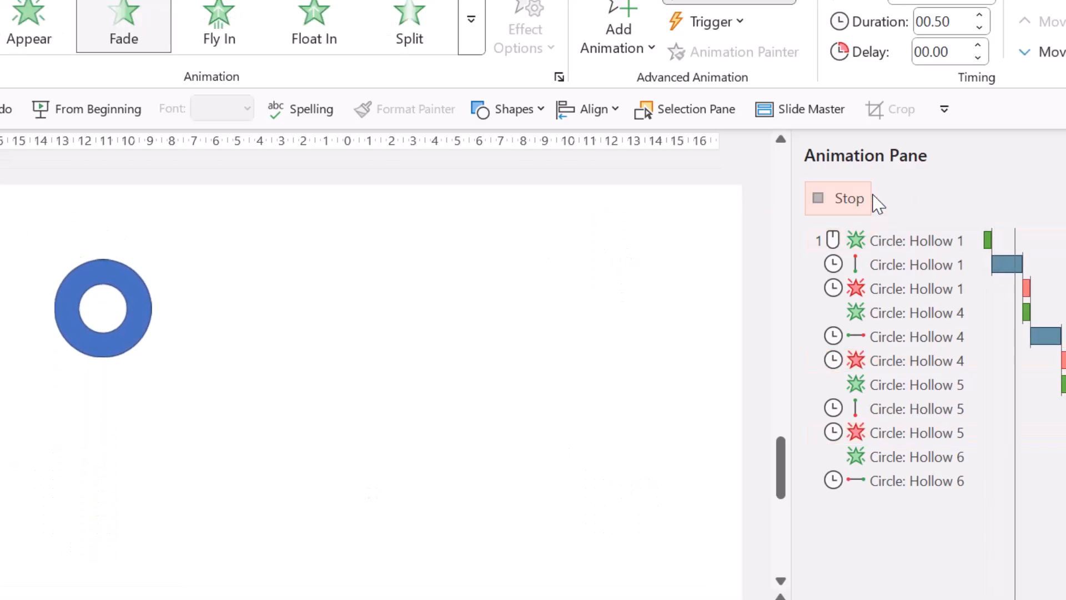